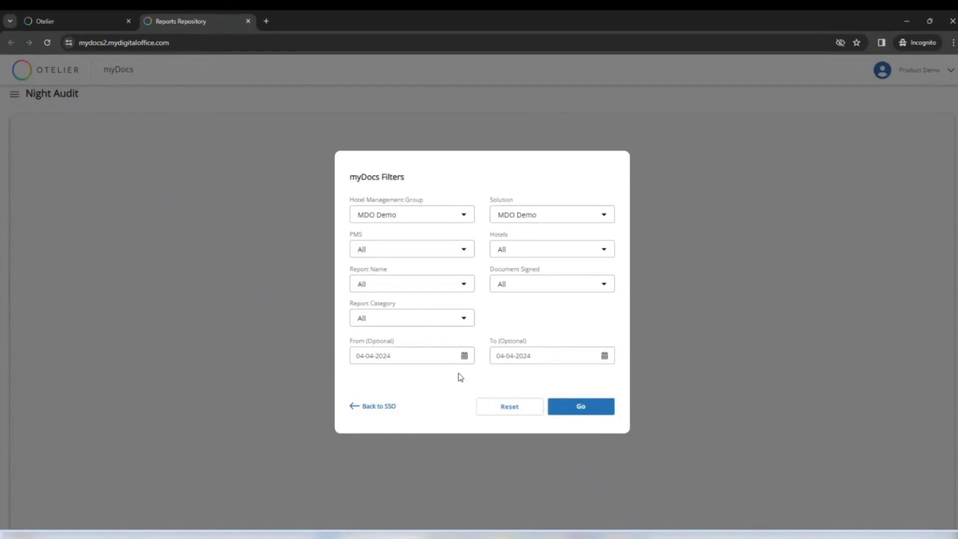
Load the 04-04-2024 Night Audit report list and open the AR Detail Report in the viewer.
left_click(562, 411)
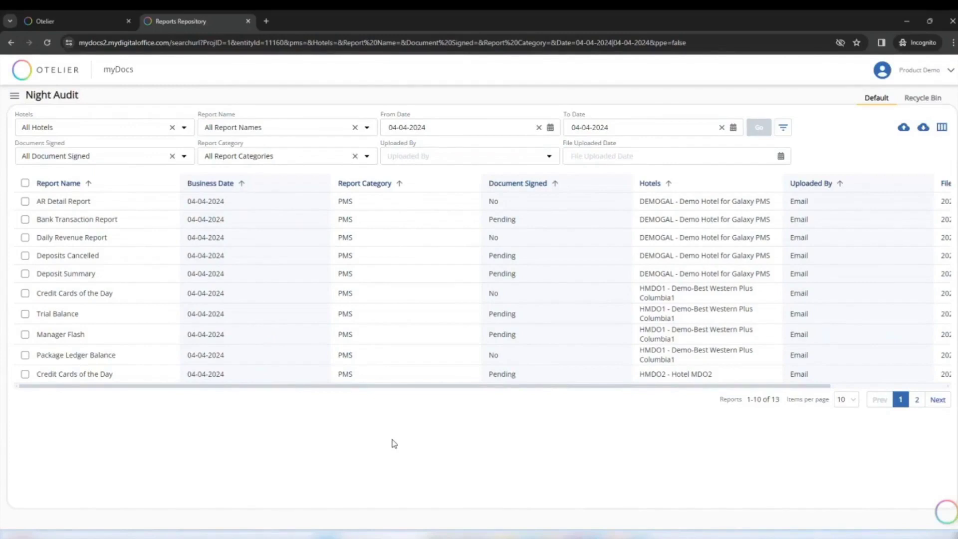
left_click(208, 208)
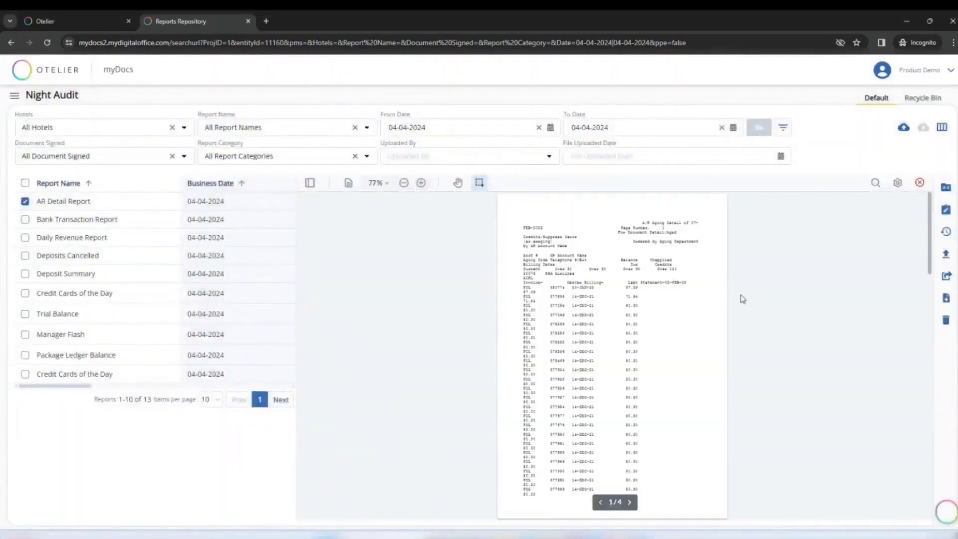
left_click(947, 188)
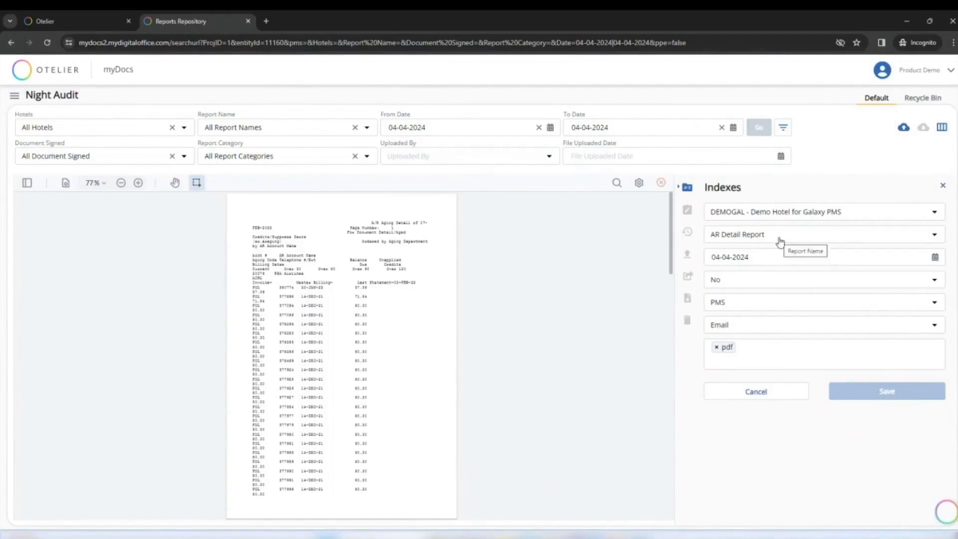
left_click(764, 281)
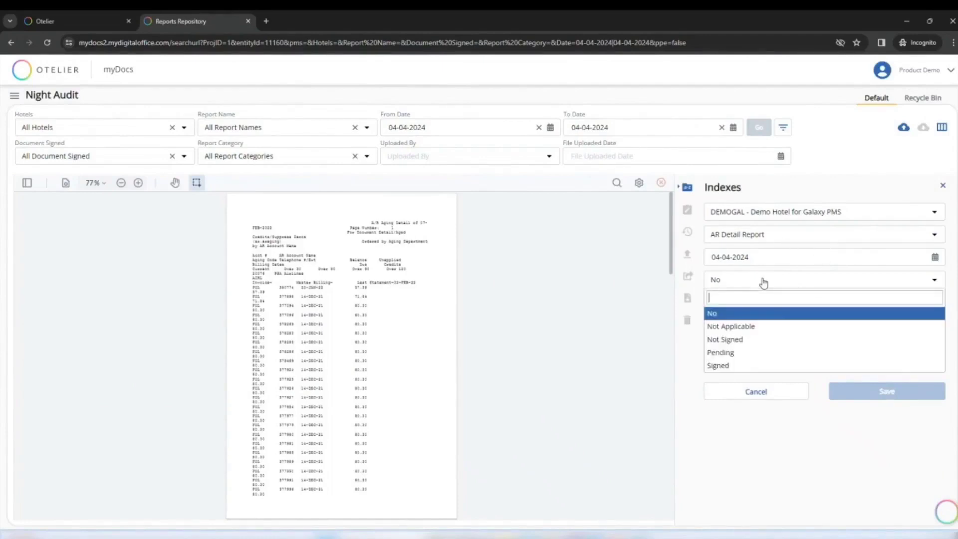
left_click(764, 281)
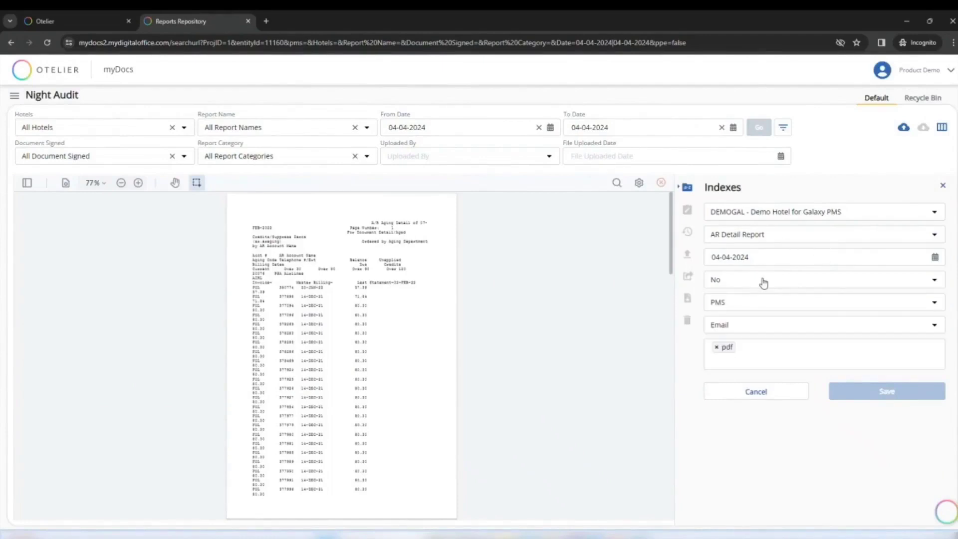
left_click(761, 236)
left_click(752, 270)
left_click(943, 188)
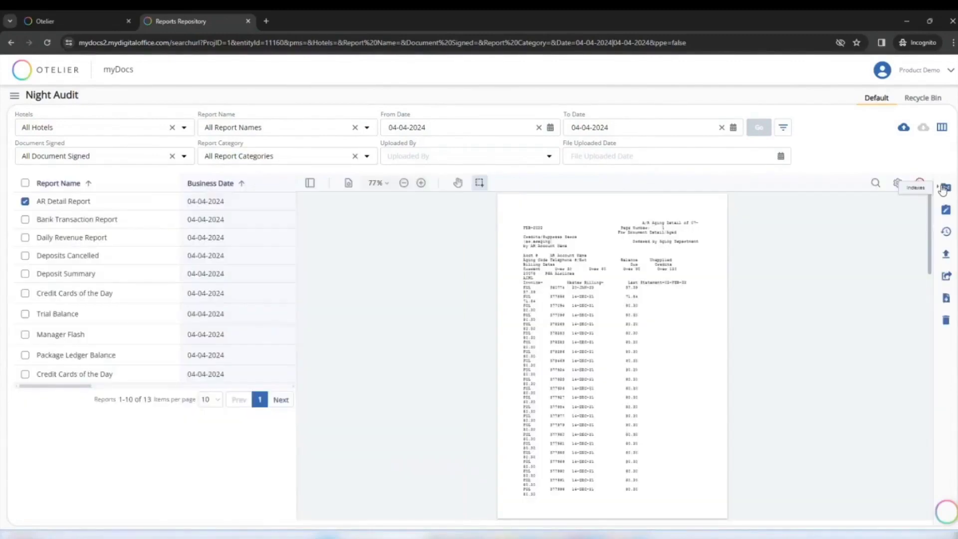
Add and save a 'Test Comment' text markup beside the AR Detail Report figures.
left_click(944, 214)
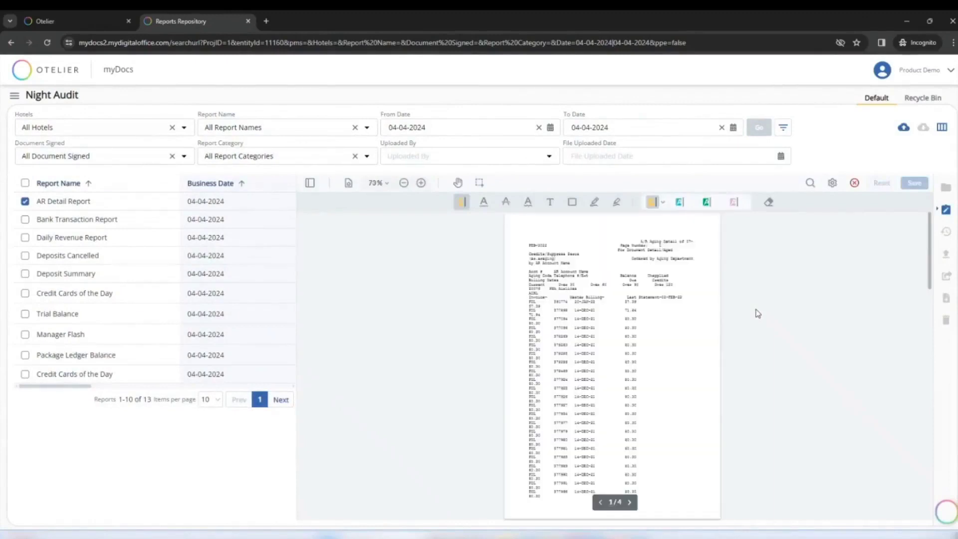
left_click(551, 205)
left_click(659, 335)
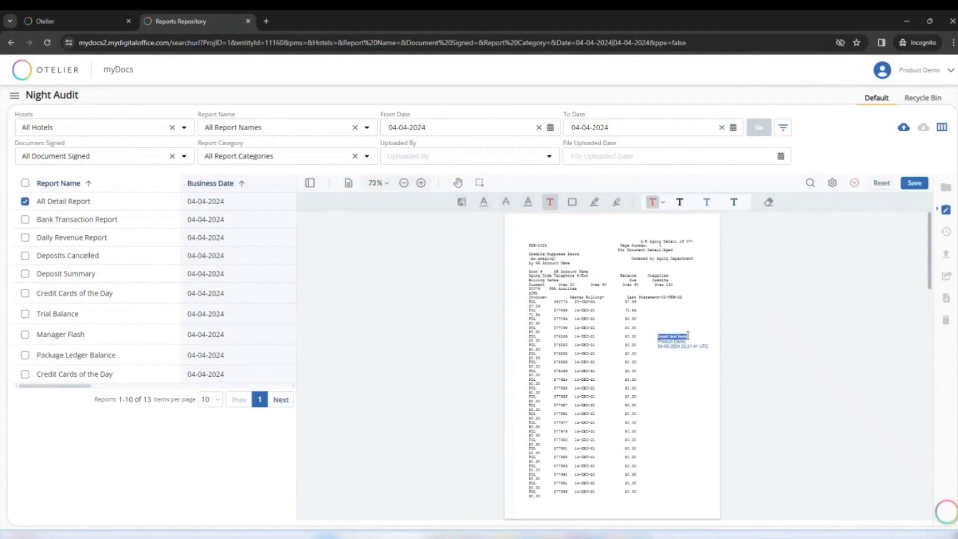
type("Test Cd")
type("ment")
left_click(915, 183)
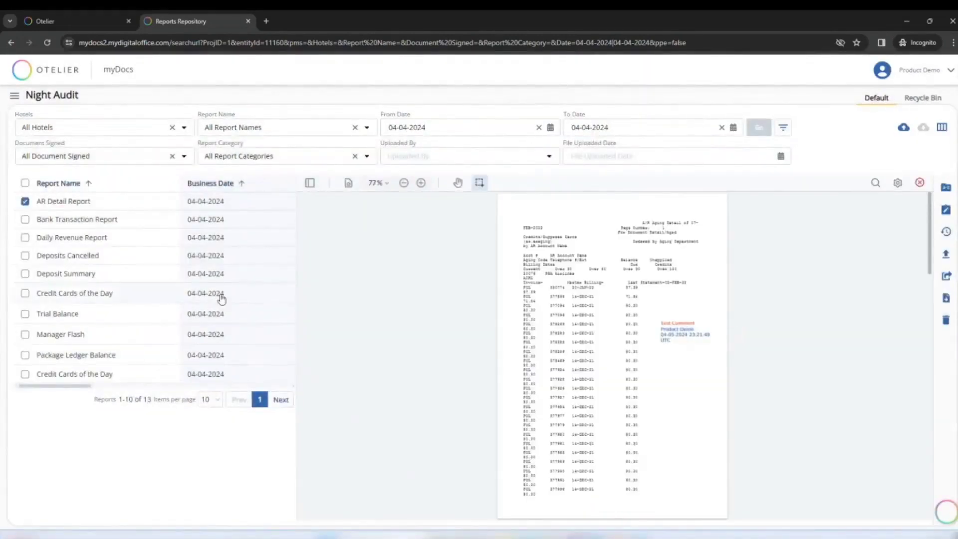
left_click(948, 232)
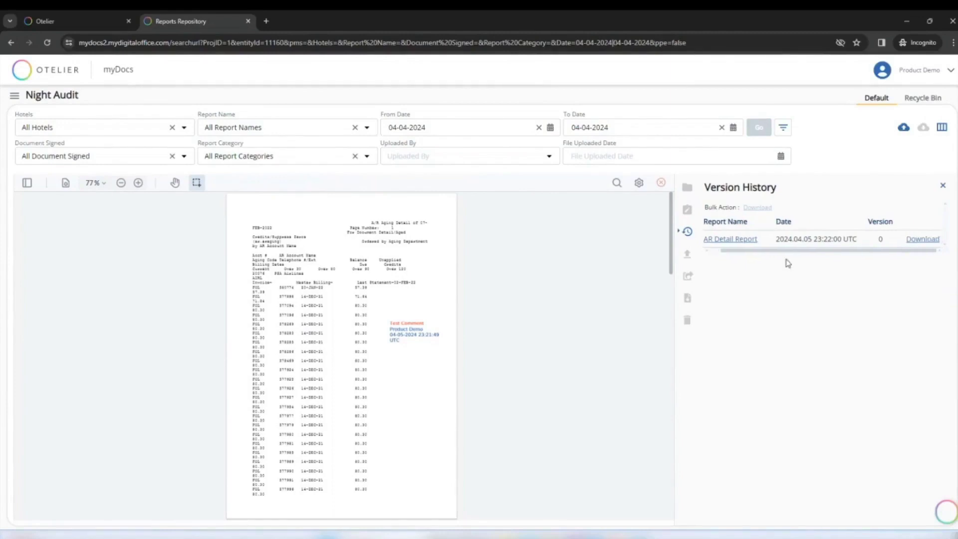
left_click(709, 240)
left_click(943, 185)
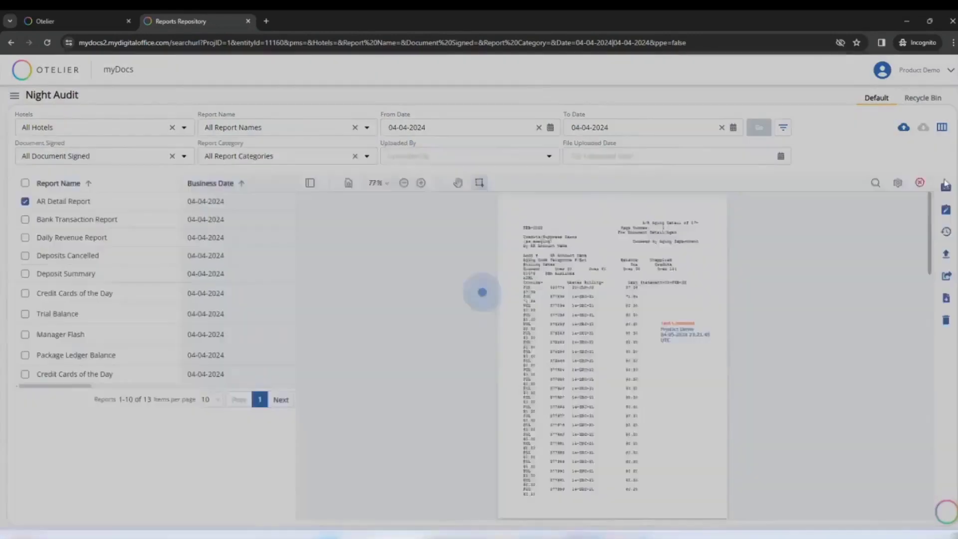
Dismiss the Check In form and bring up the Share form for the AR Detail Report.
left_click(946, 257)
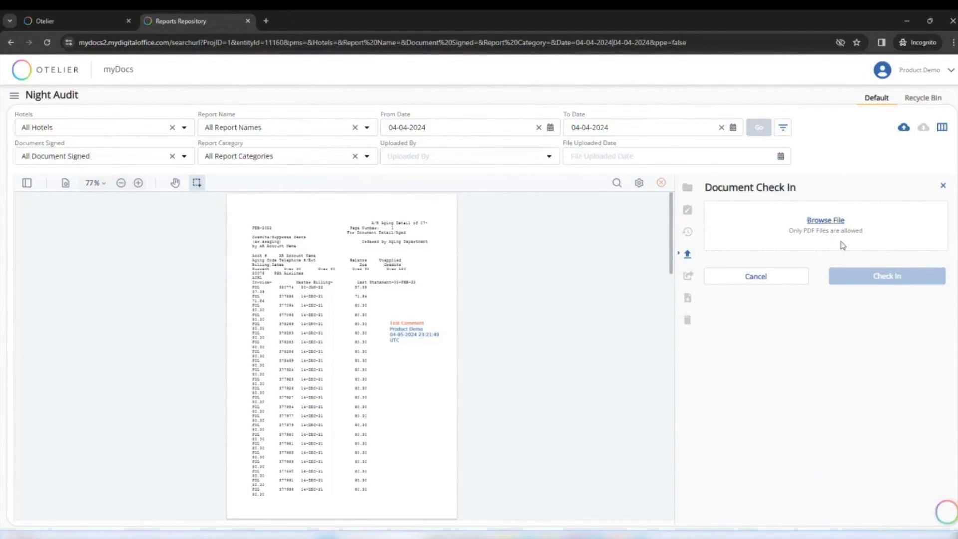
left_click(945, 186)
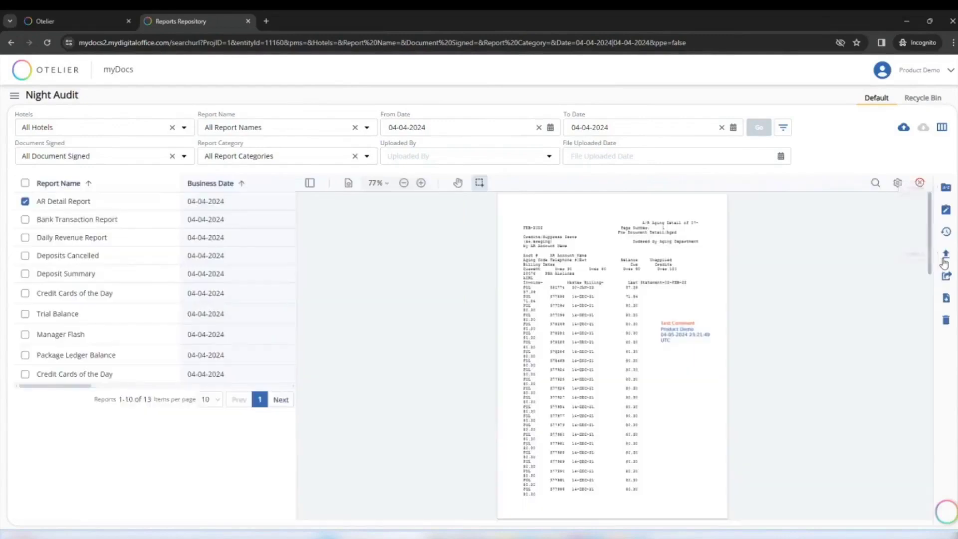
left_click(945, 279)
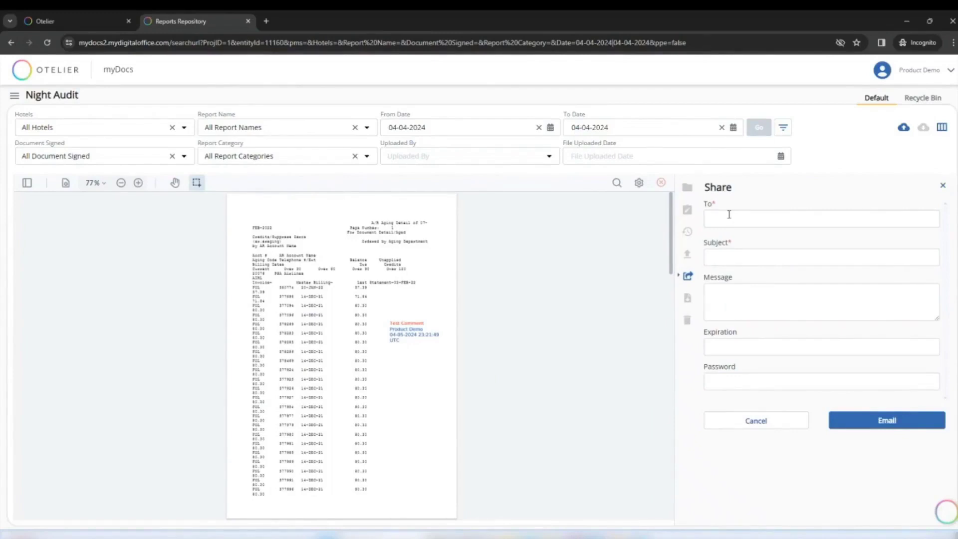
Close the Share form without filling in the expiration or sending the report.
left_click(720, 344)
left_click(943, 186)
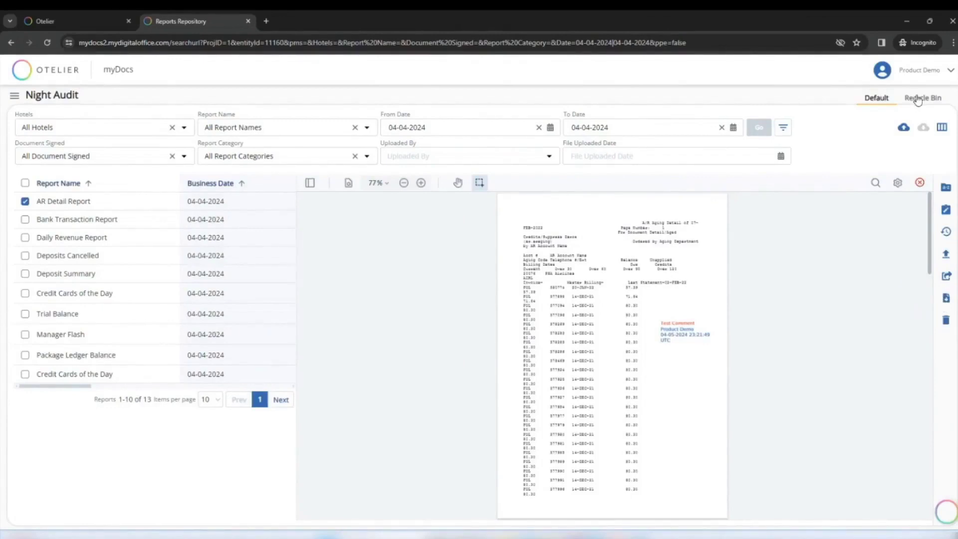
Close Edit Columns unchanged, then deselect AR Detail Report to close its preview.
left_click(941, 128)
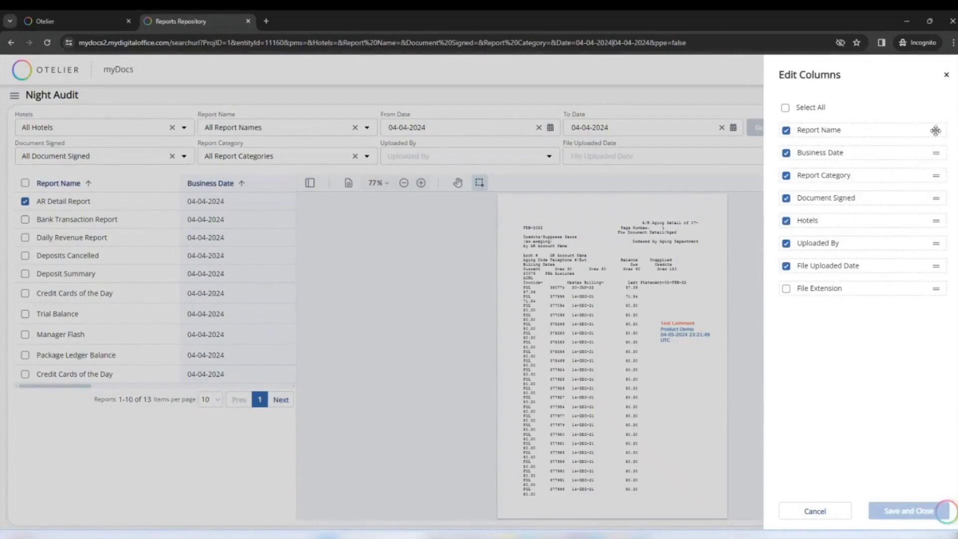
left_click(946, 75)
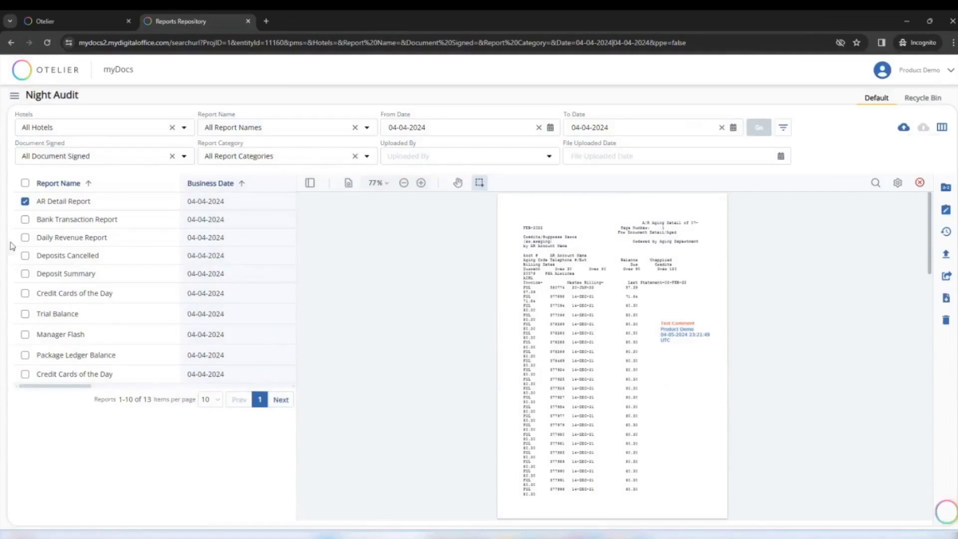
left_click(24, 201)
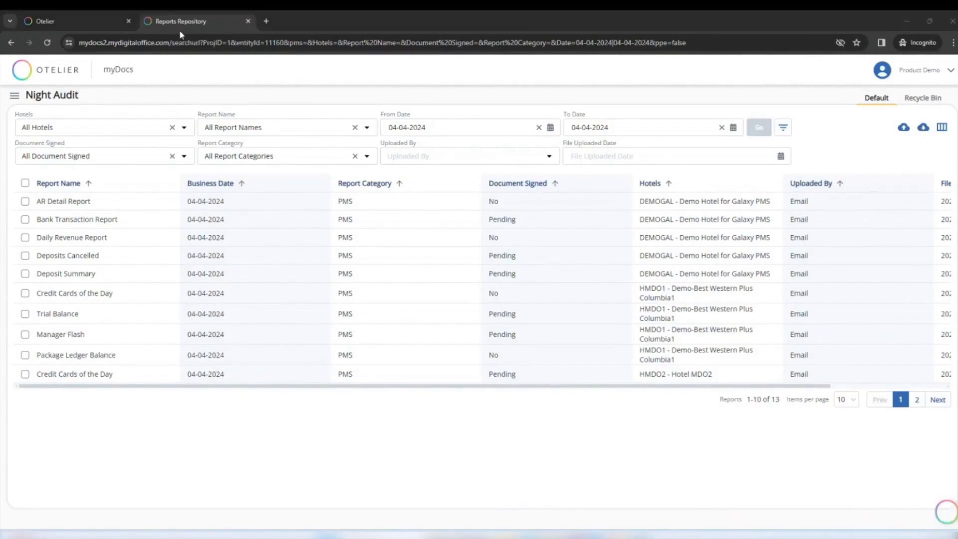
Launch the Universal Loading Portal and select Test Report 2.pdf for upload.
key("ctrl+1")
left_click(268, 195)
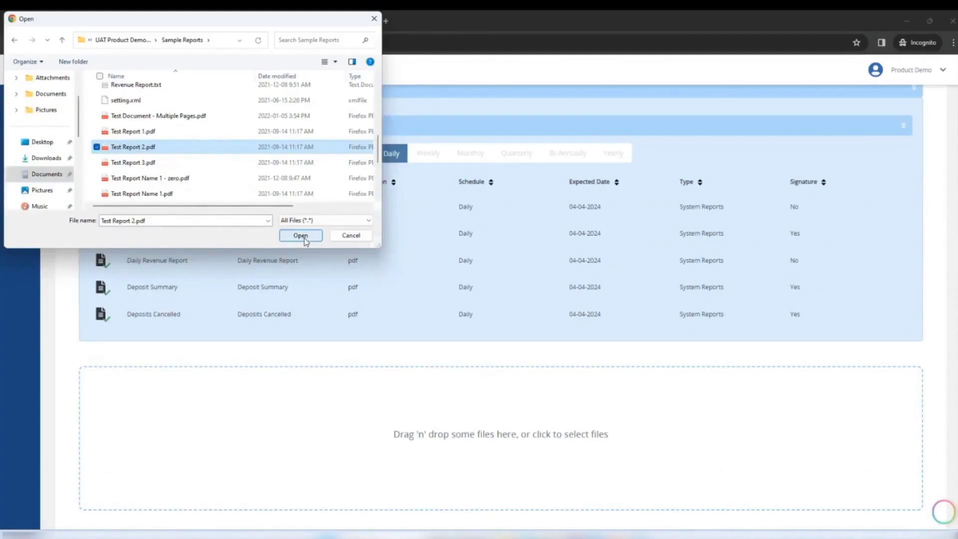
left_click(301, 235)
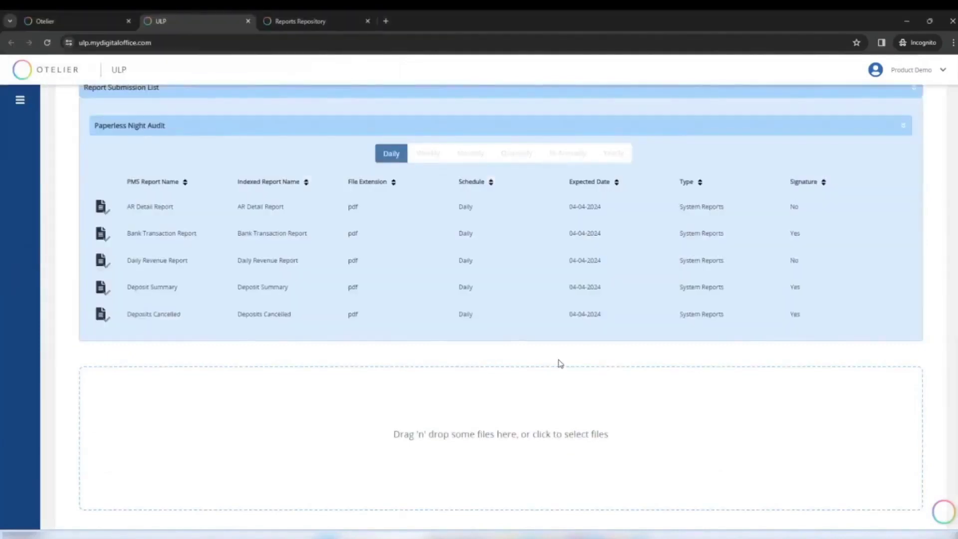
Assign AR Detail Report as the report name for the queued Test Report 2.pdf.
scroll(560, 363, "down", 2)
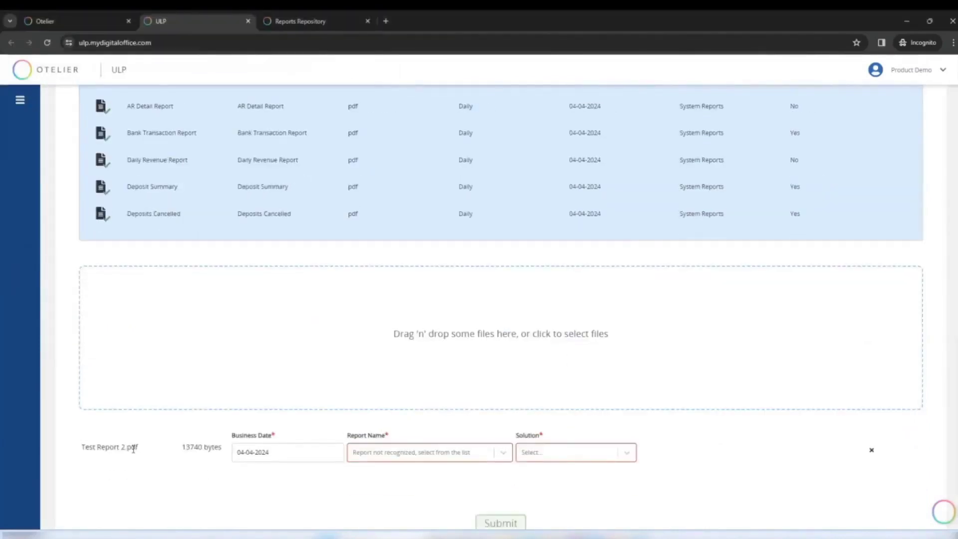
left_click_drag(131, 447, 93, 447)
left_click(295, 457)
left_click(399, 452)
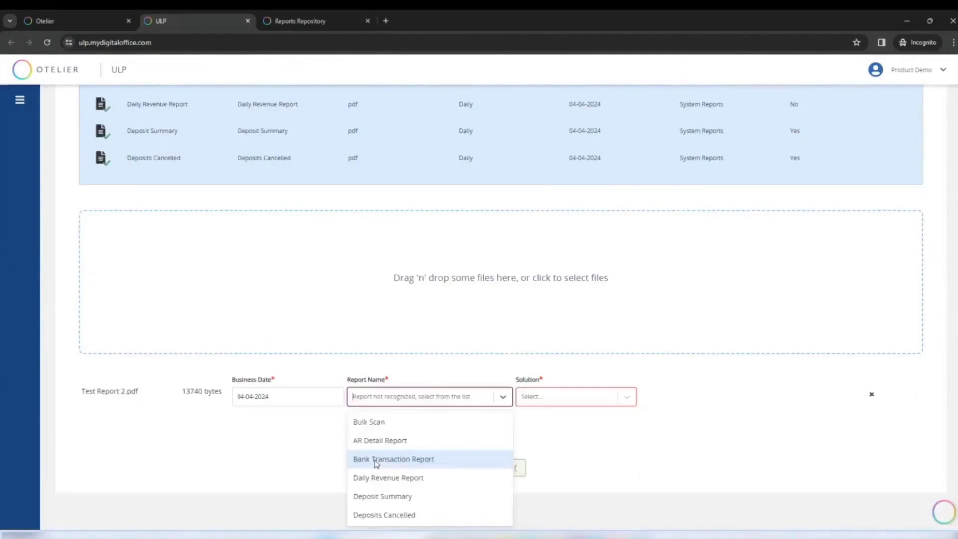
left_click(401, 440)
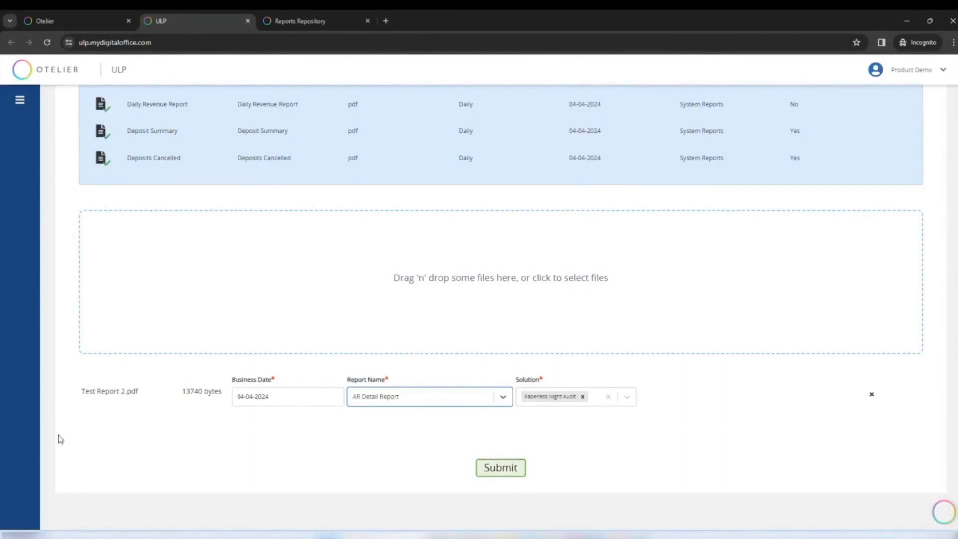
mouse_move(81, 392)
left_mouse_down()
mouse_move(152, 391)
mouse_move(86, 391)
left_mouse_up()
left_click(152, 392)
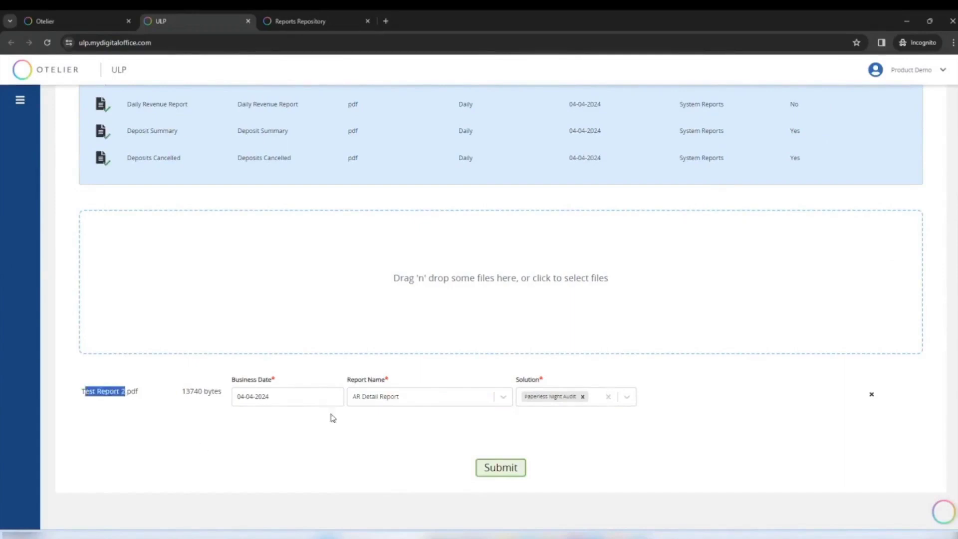
Return to the Otelier home page and launch the Compliance dashboard.
scroll(411, 400, "up", 5)
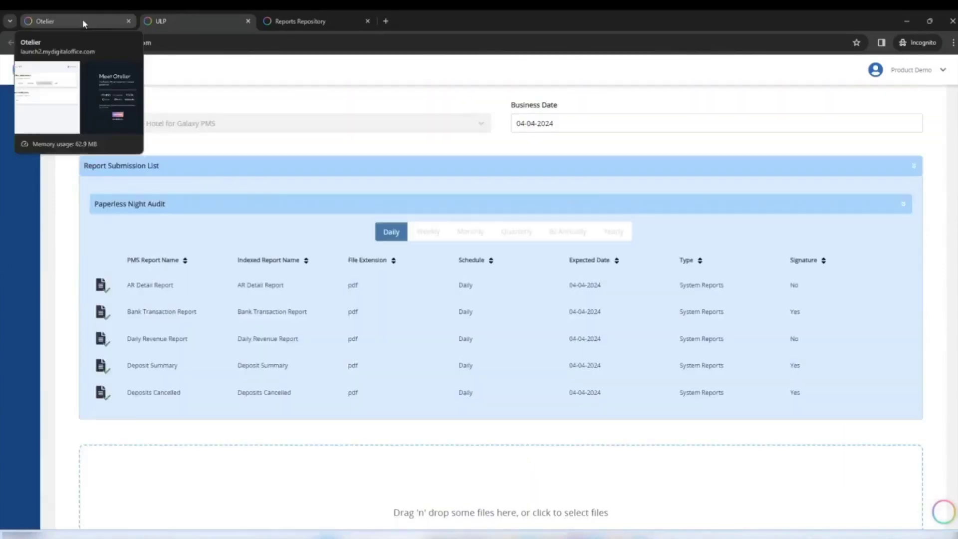
left_click(83, 23)
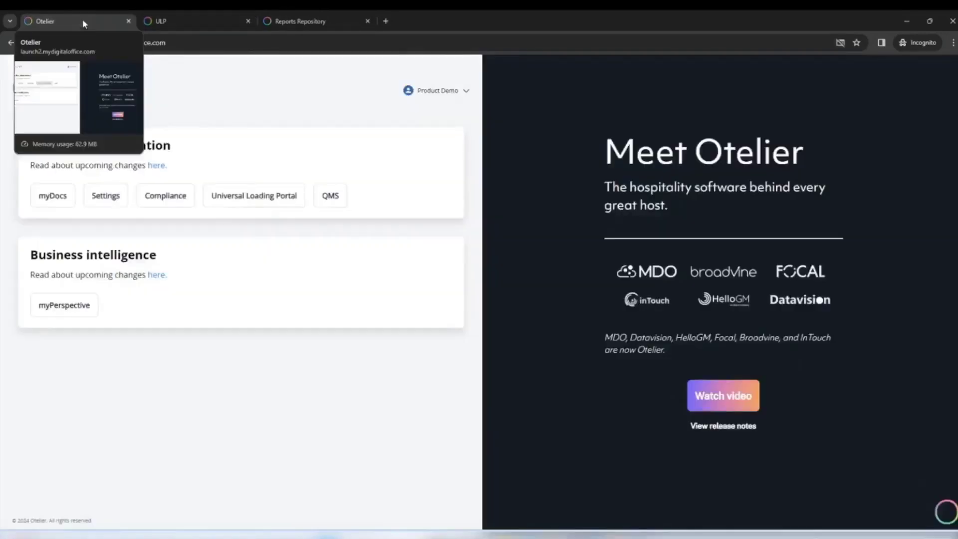
left_click(148, 199)
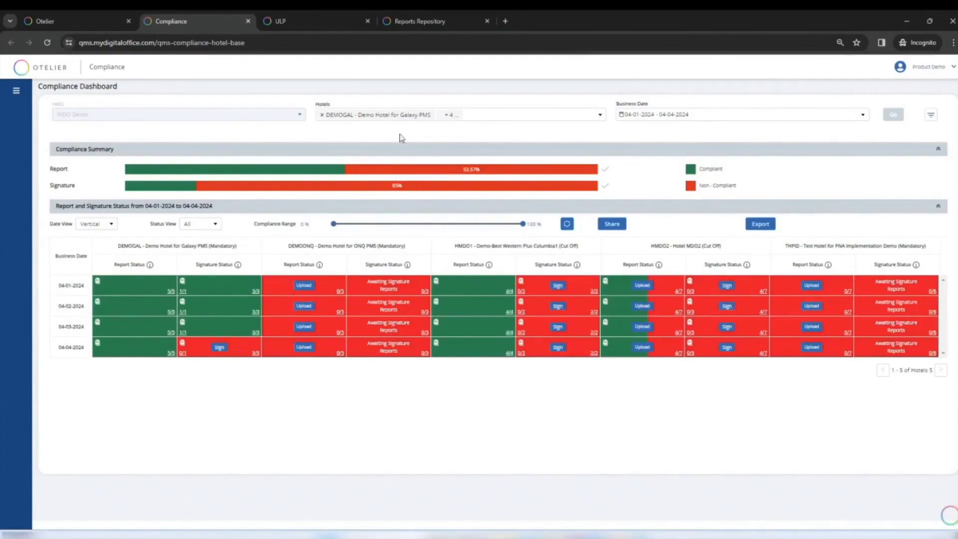
Limit the Compliance dashboard to the DEMOGAL hotel only and refresh it.
left_click(486, 119)
left_click(359, 149)
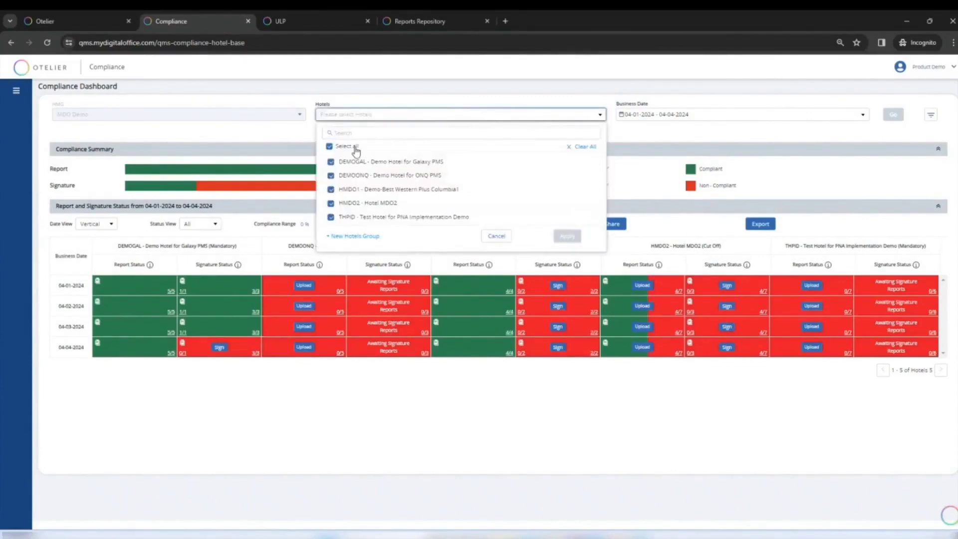
left_click(370, 161)
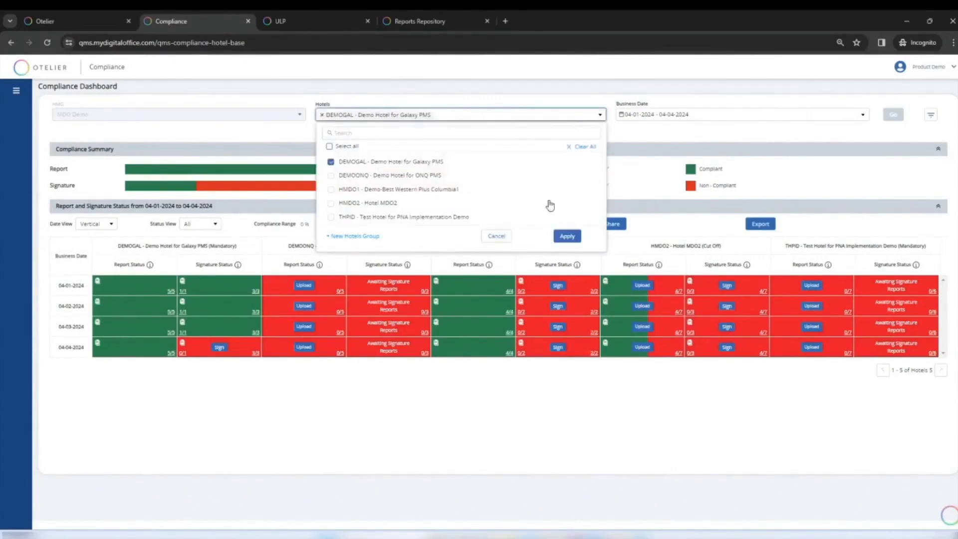
left_click(566, 236)
left_click(888, 119)
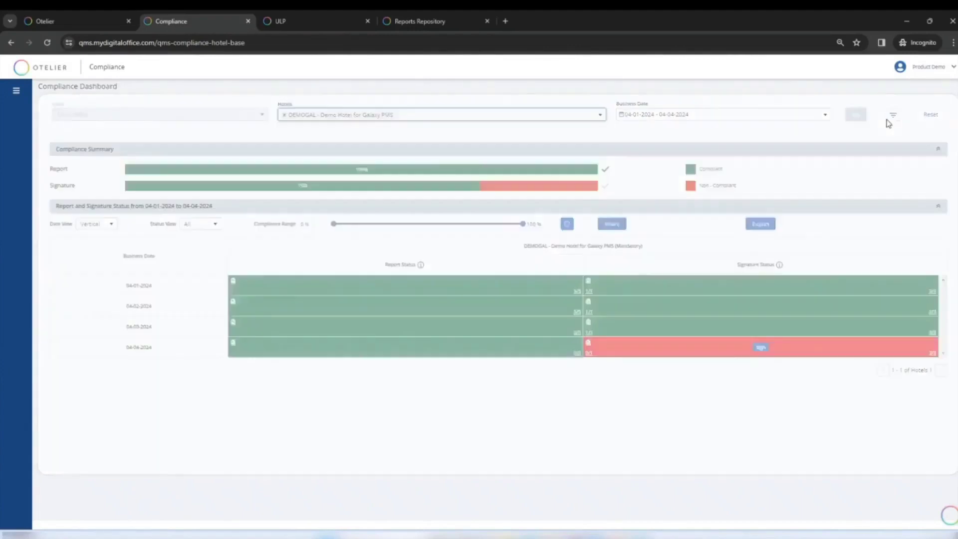
Open the Signature Details for the 04-01-2024 business date.
left_click(577, 291)
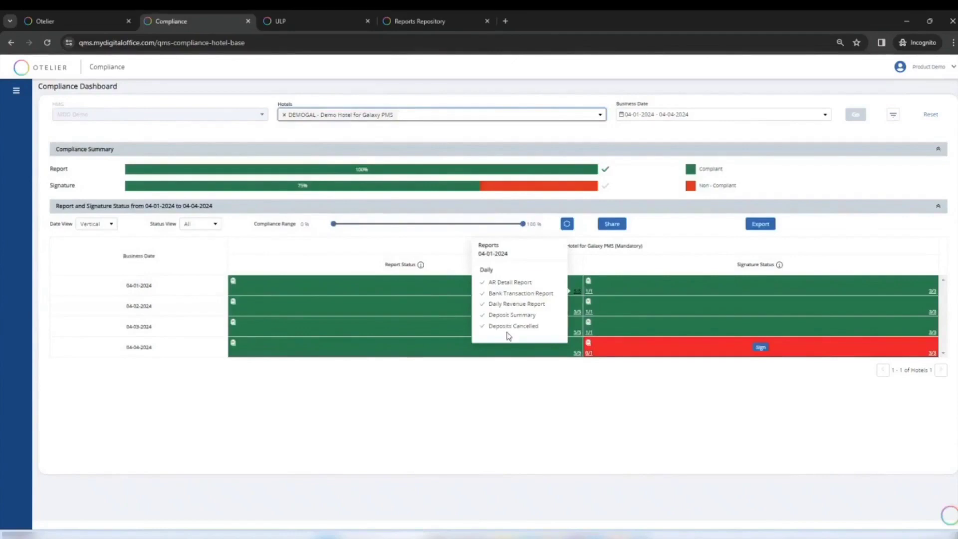
left_click(932, 291)
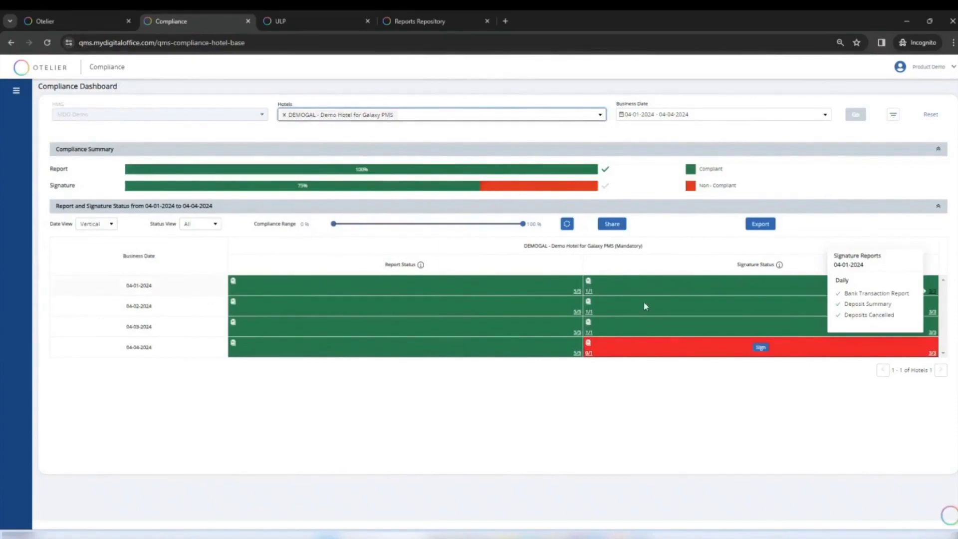
left_click(589, 291)
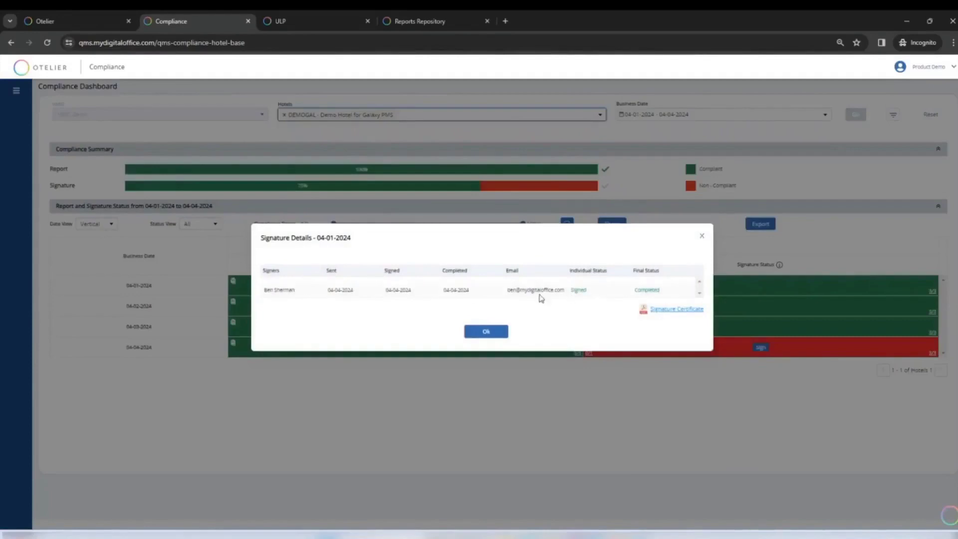
Check the 04-04-2024 signature details and export options, then open the 04-03-2024 Docusign certificate.
left_click(702, 236)
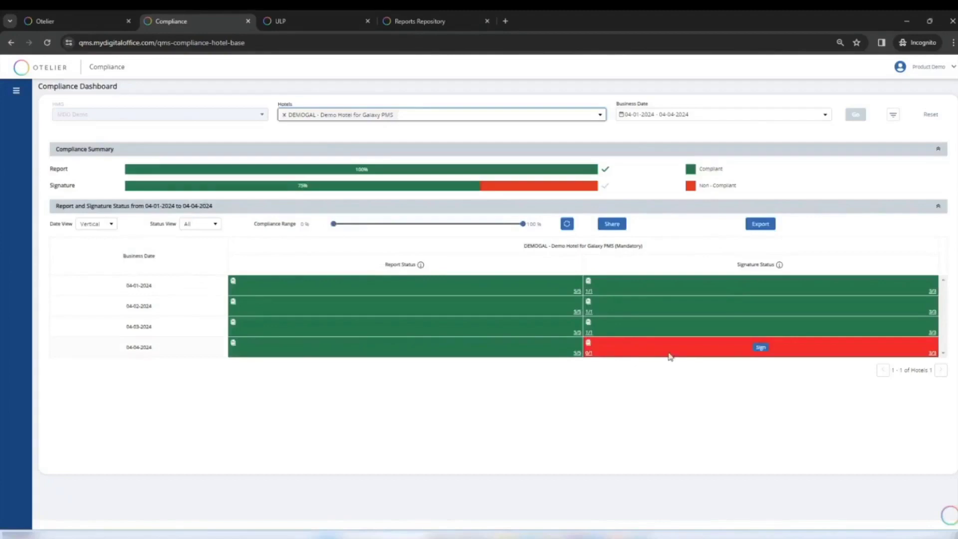
left_click(589, 353)
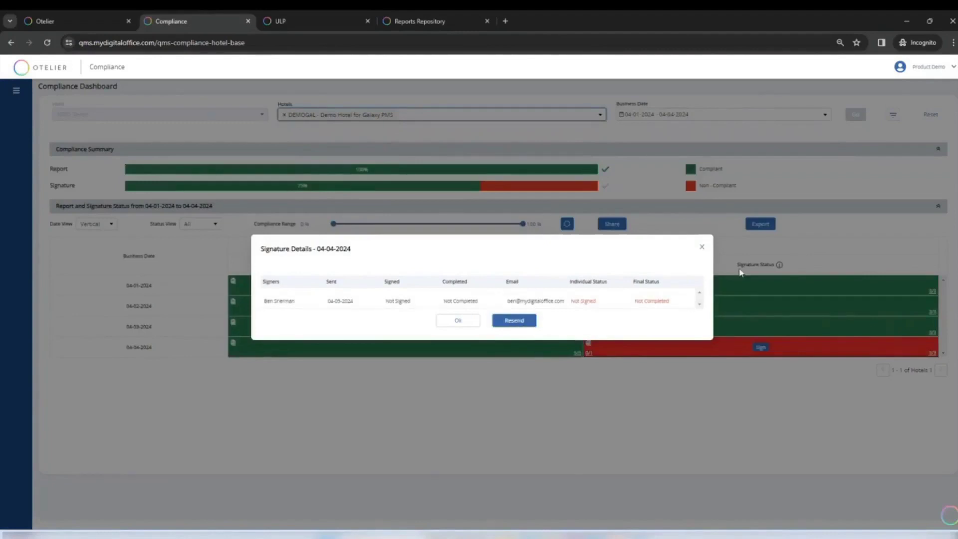
left_click(701, 247)
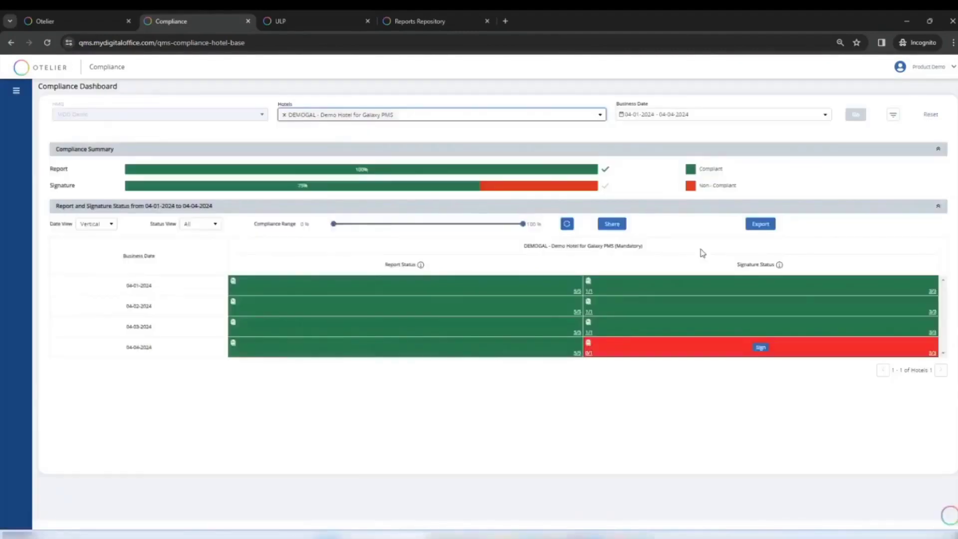
left_click(761, 224)
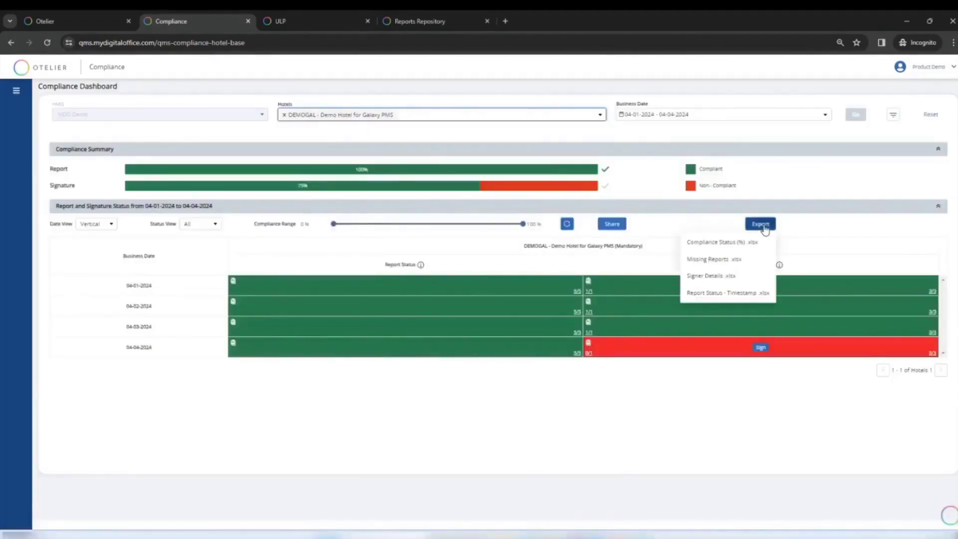
left_click(801, 238)
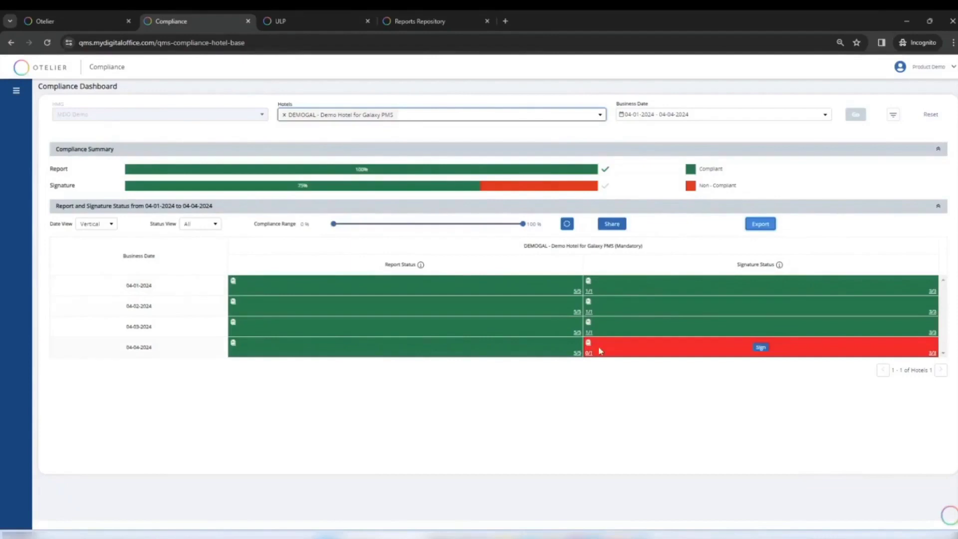
left_click(591, 335)
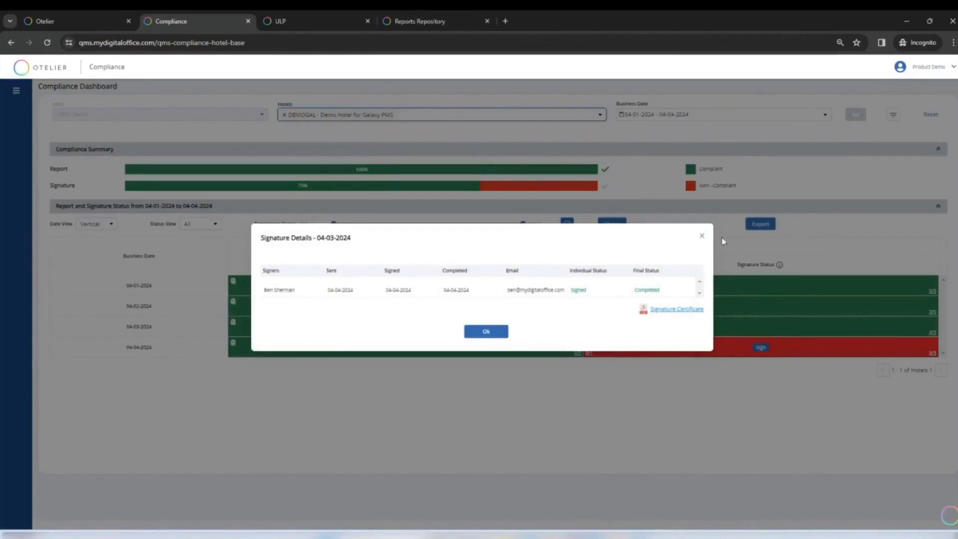
left_click(665, 310)
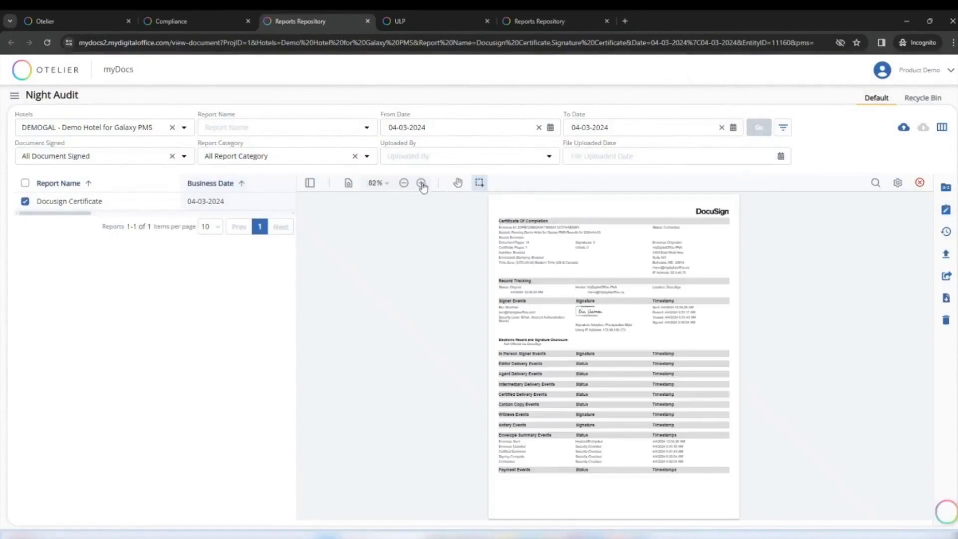
Zoom the Docusign Certificate page in two steps to 132%.
left_click(422, 184)
left_click(422, 184)
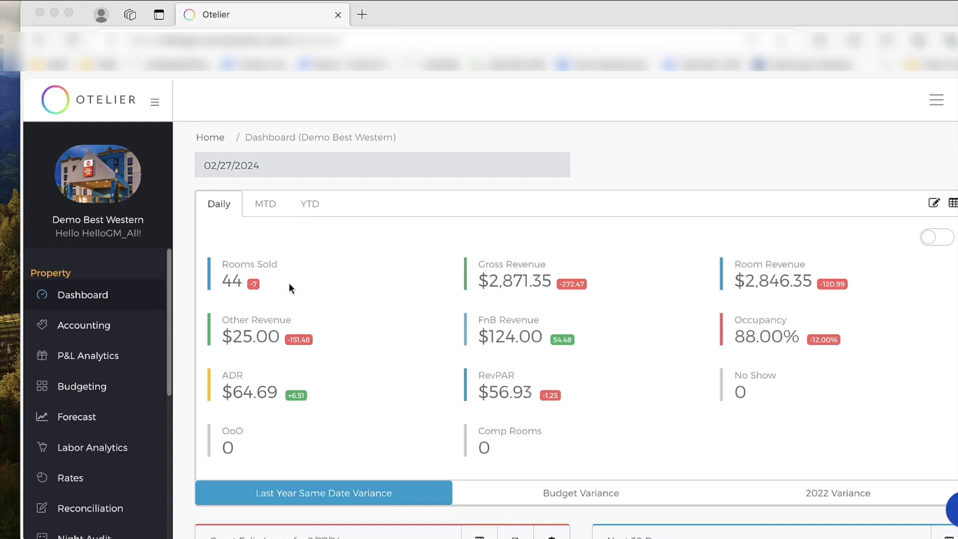
Open the Accounting page and keep the period at Feb-2024 after browsing earlier years in the month picker.
left_click(90, 333)
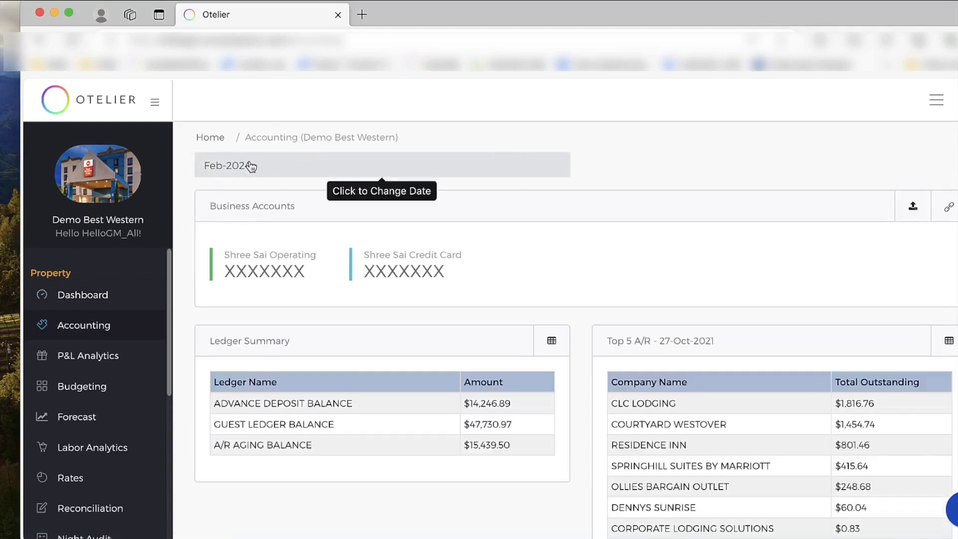
left_click(250, 165)
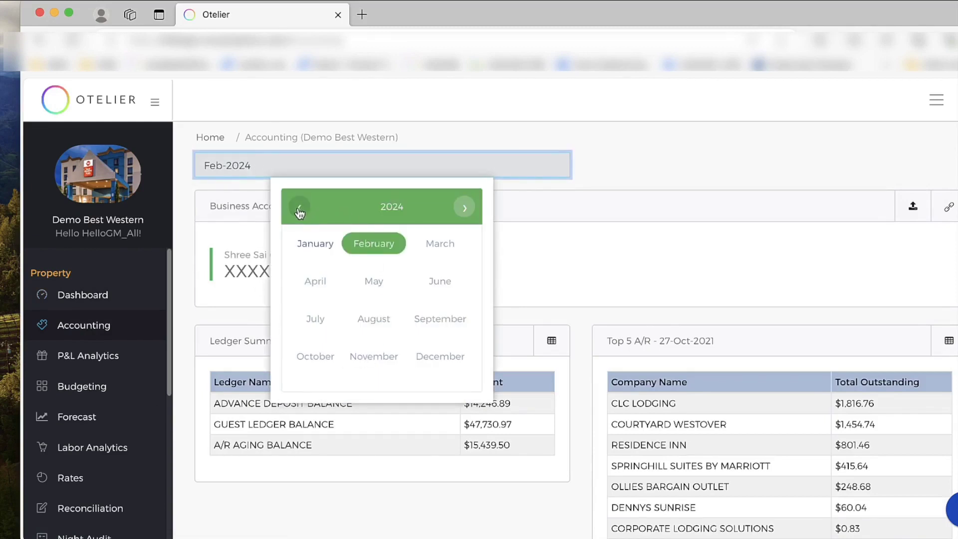
left_click(300, 208)
left_click(299, 208)
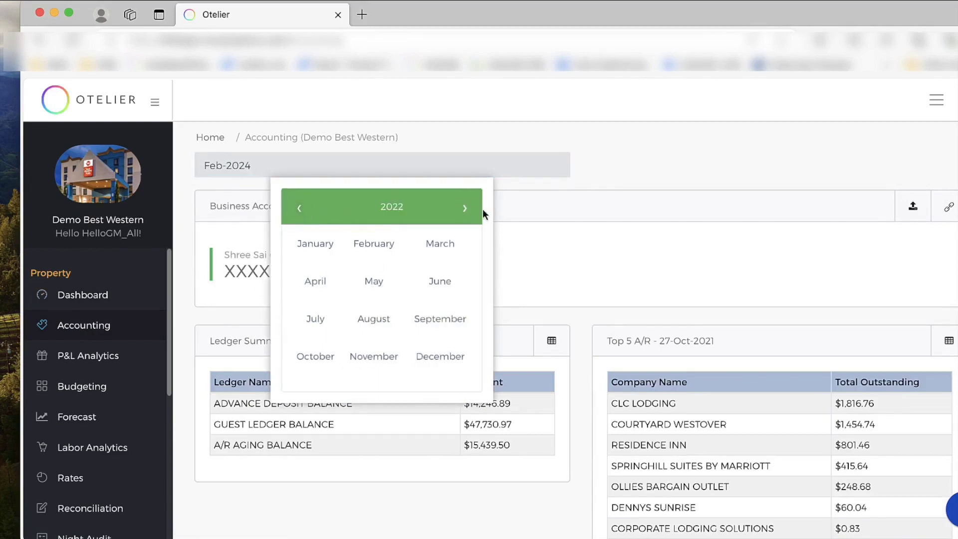
left_click(601, 174)
scroll(541, 220, "down", 2)
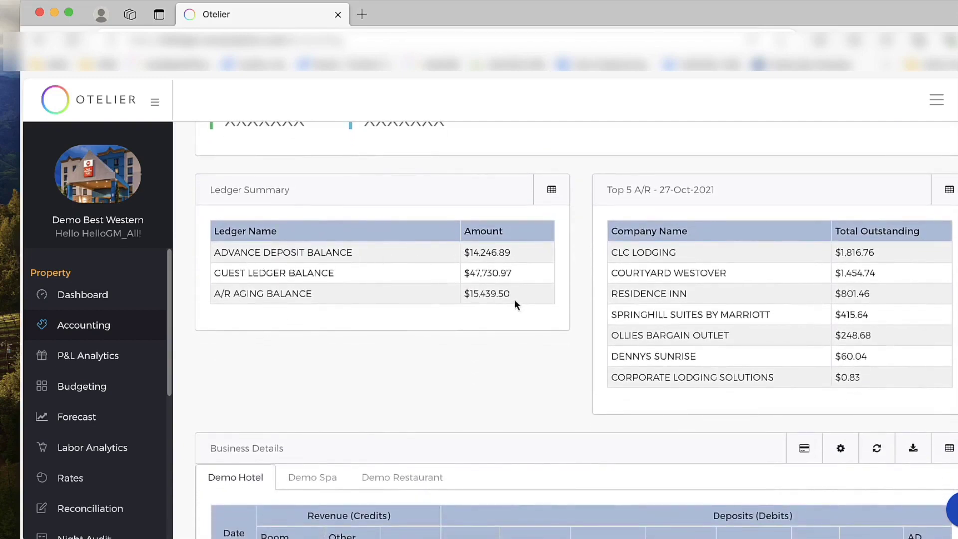
Look through the daily Ledger Details, then bring up the City Ledger receivables aging breakdown.
left_click(558, 190)
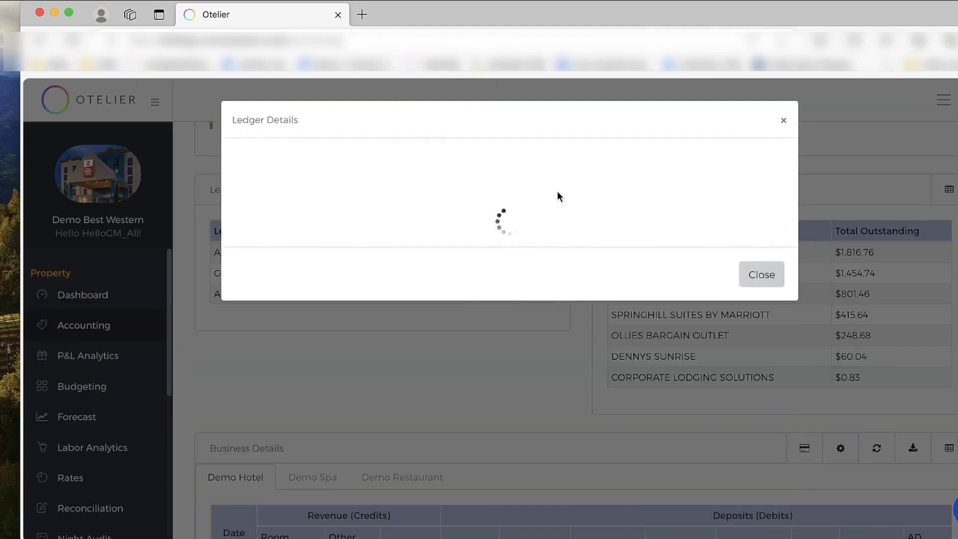
scroll(342, 202, "down", 4)
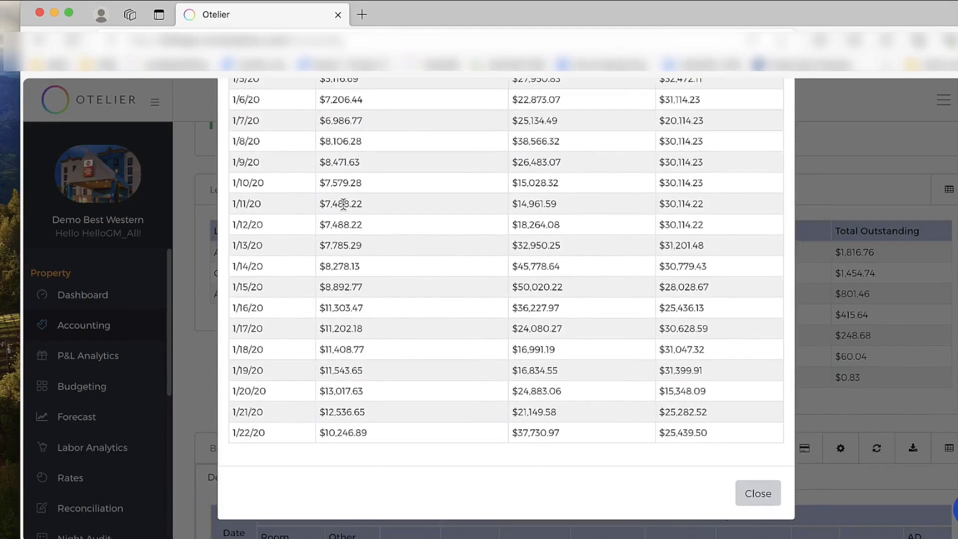
scroll(342, 202, "up", 4)
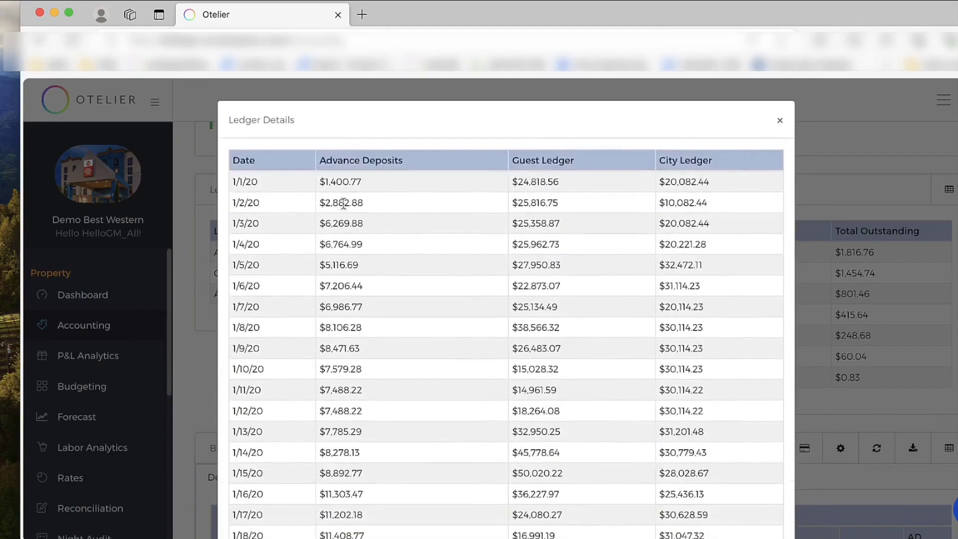
left_click(779, 124)
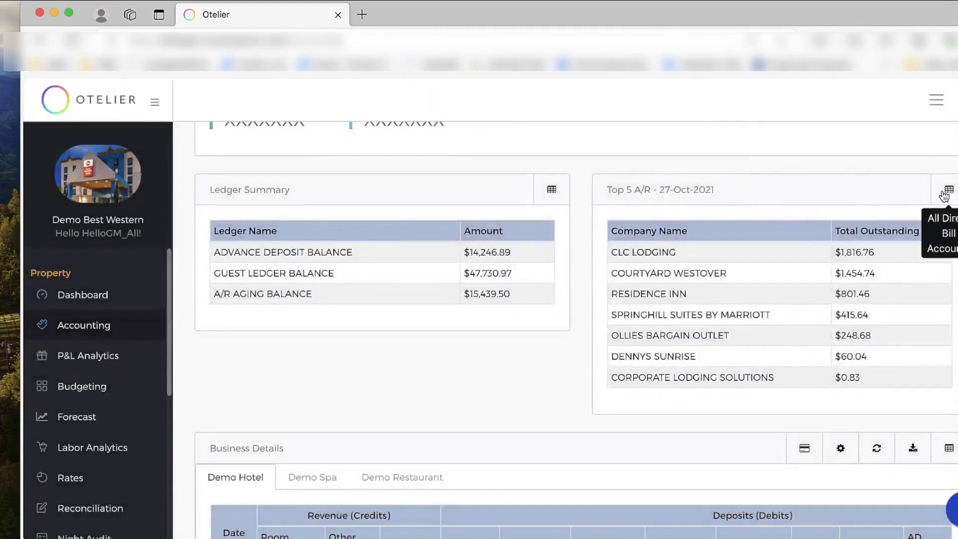
left_click(949, 191)
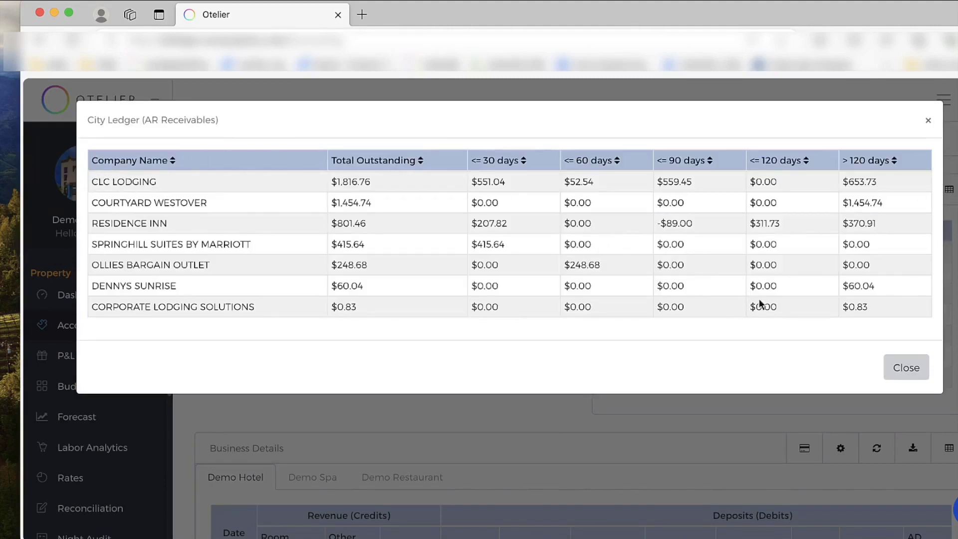
Close the aging table and scroll Demo Hotel's Business Details right to the first Revenue (minus) Deposits value.
left_click(907, 370)
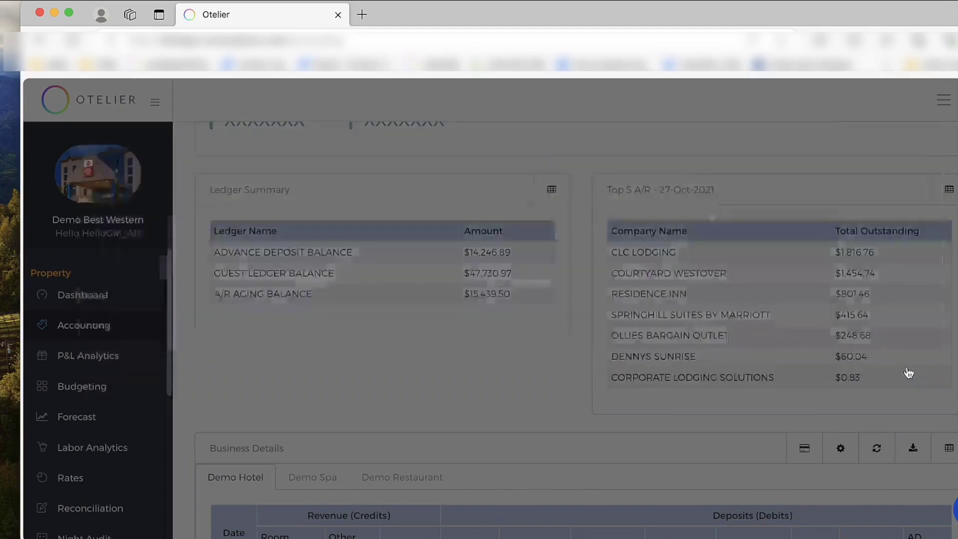
scroll(828, 265, "down", 1)
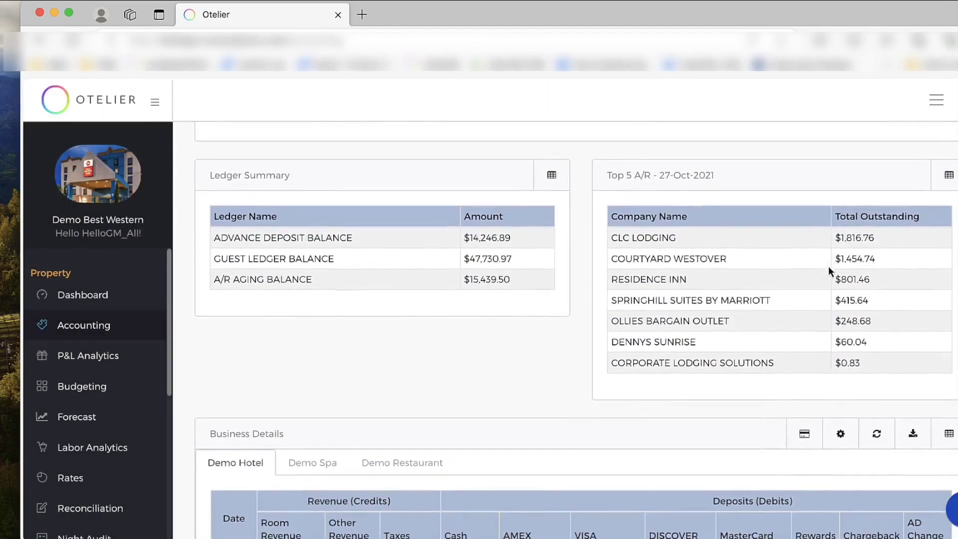
scroll(828, 265, "down", 4)
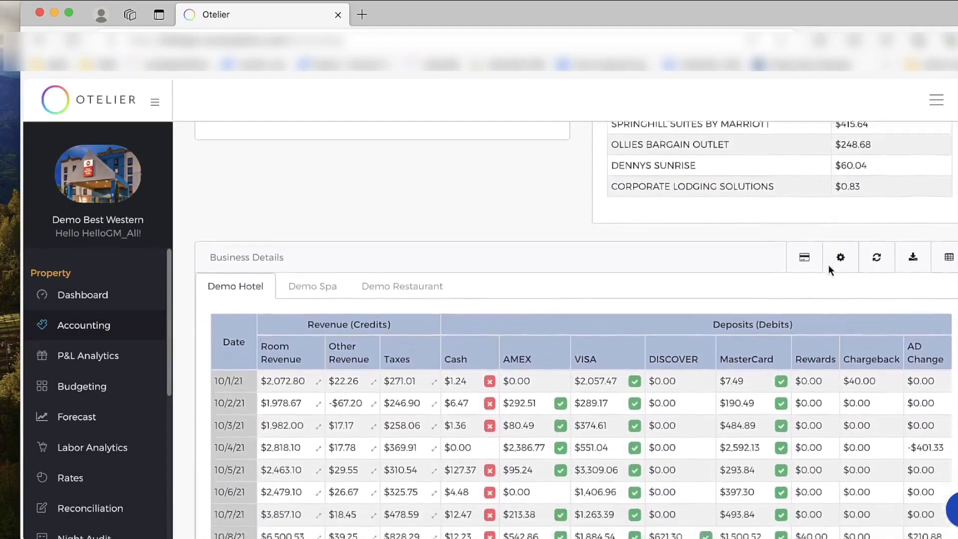
scroll(828, 265, "down", 3)
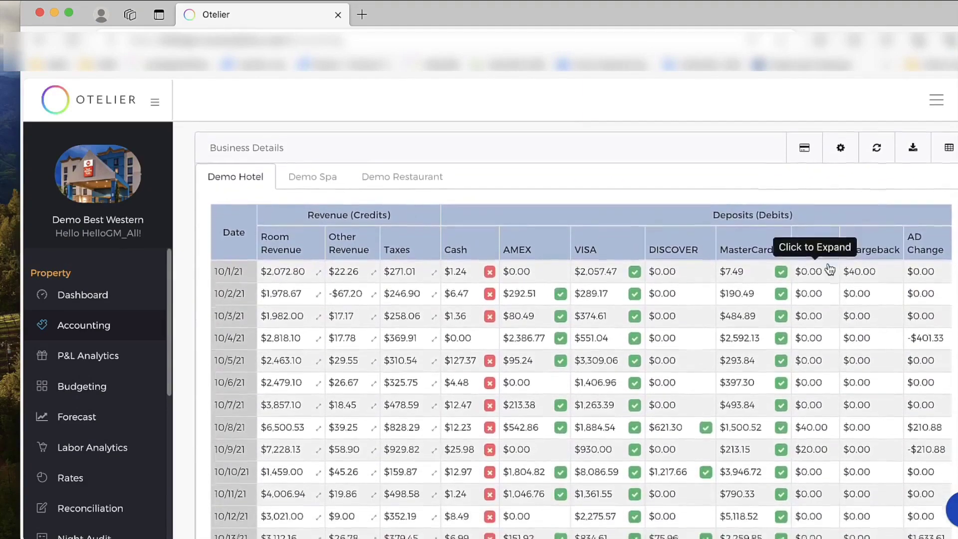
scroll(829, 264, "down", 1)
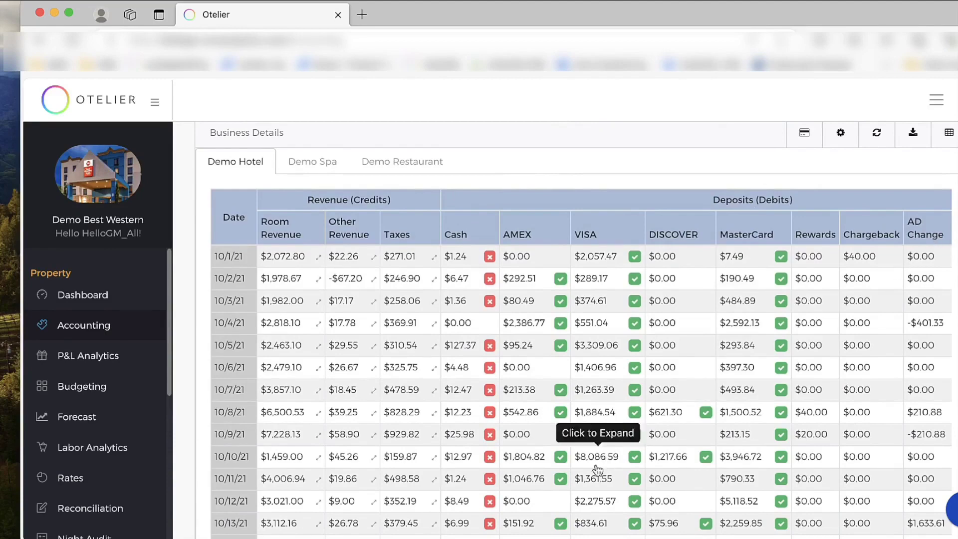
scroll(532, 482, "right", 5)
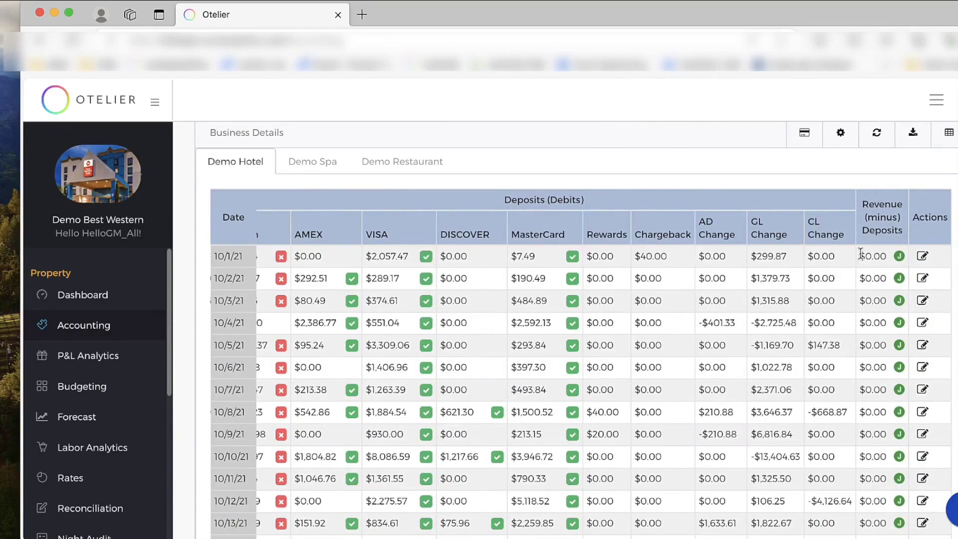
left_click_drag(859, 256, 893, 258)
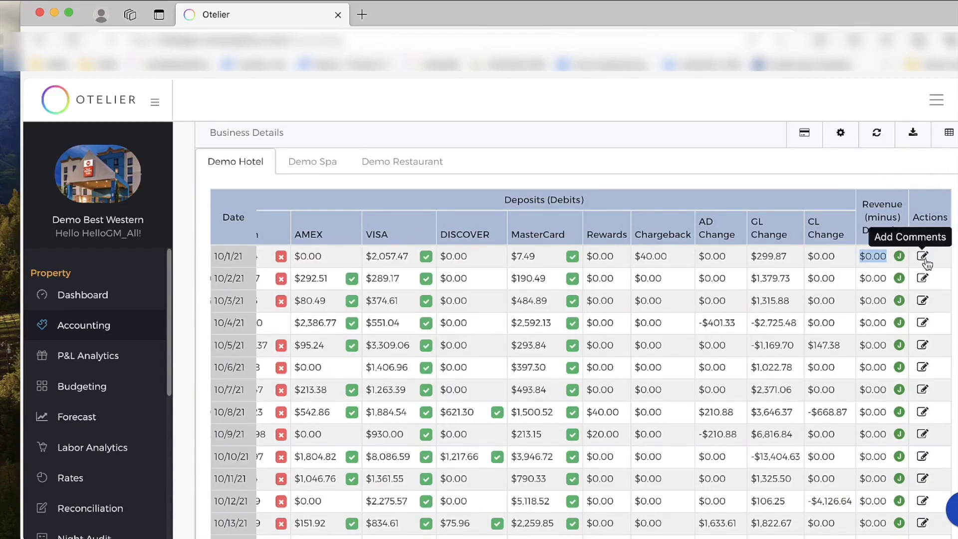
Save the comment 'Day is balanced : )' on the 10/1/21 row and close the comments window.
left_click(925, 258)
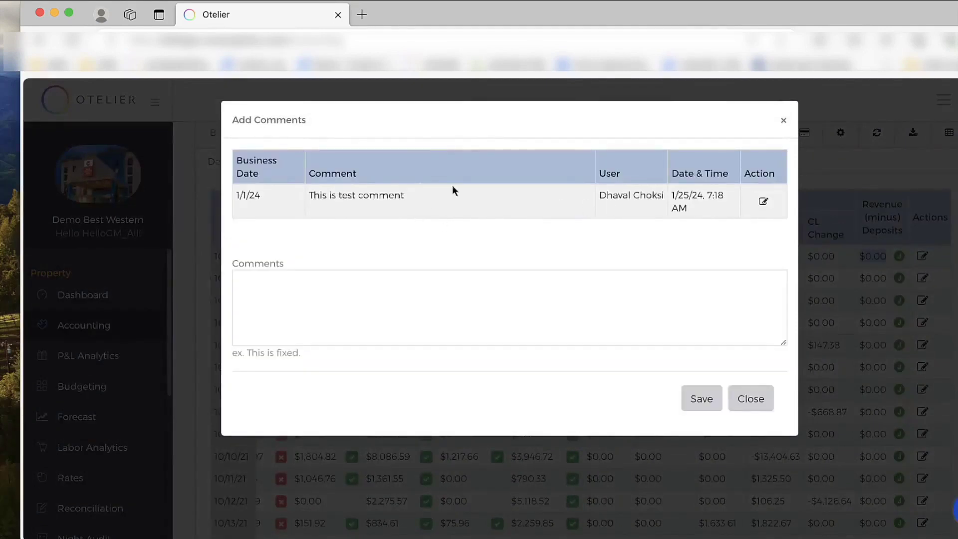
left_click(473, 295)
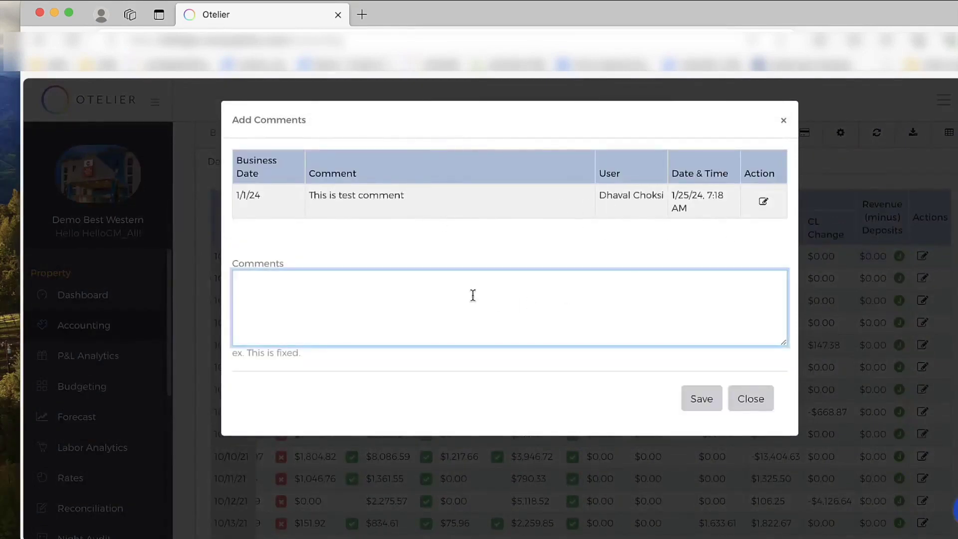
type("Day is balanced : )")
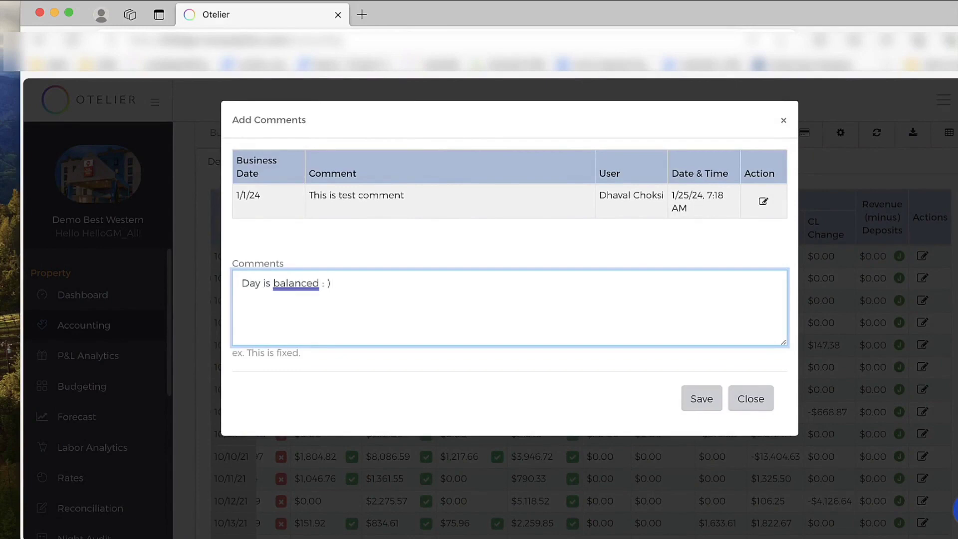
left_click(708, 404)
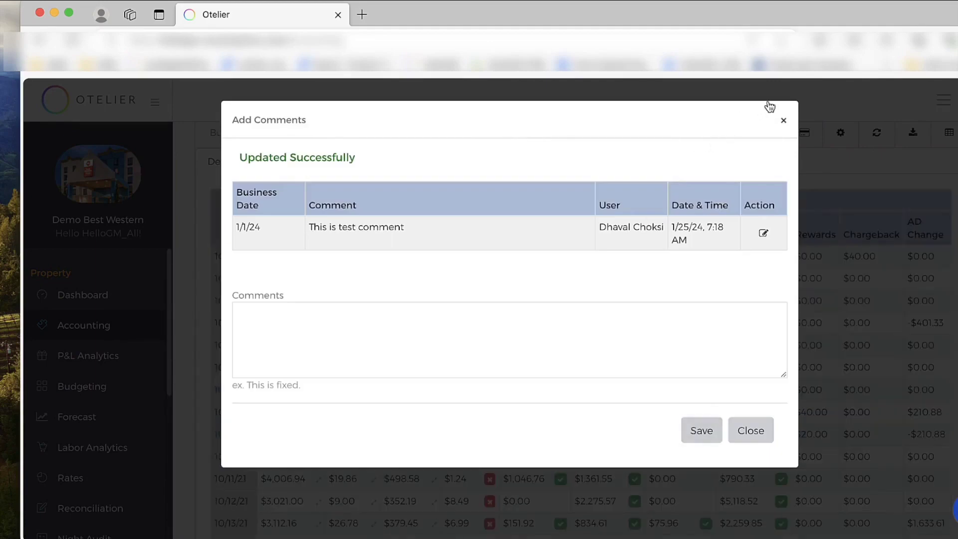
left_click(783, 120)
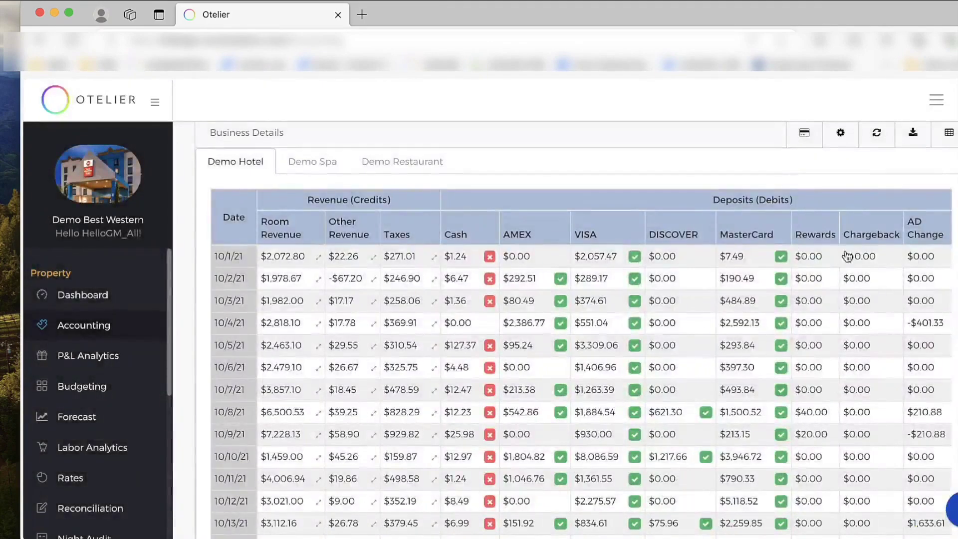
scroll(624, 483, "right", 5)
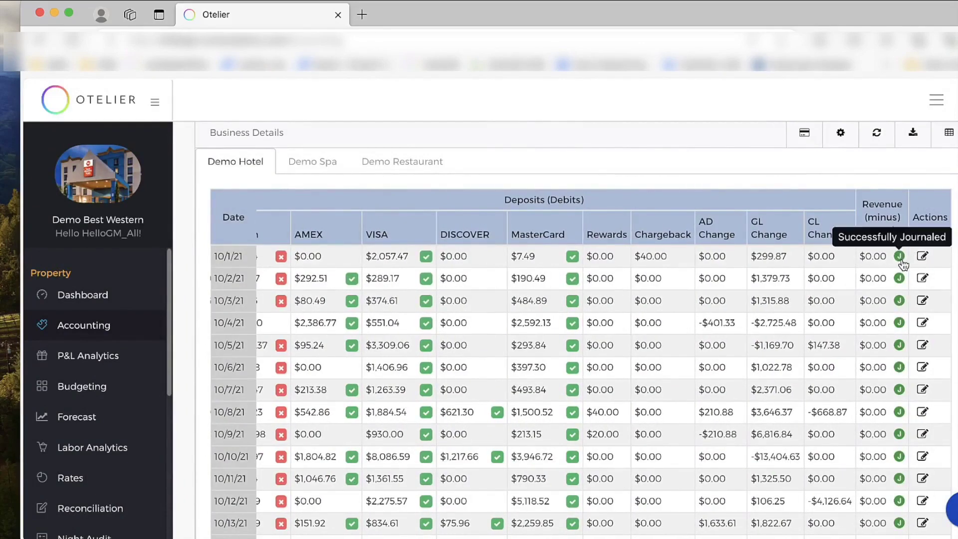
left_click(899, 256)
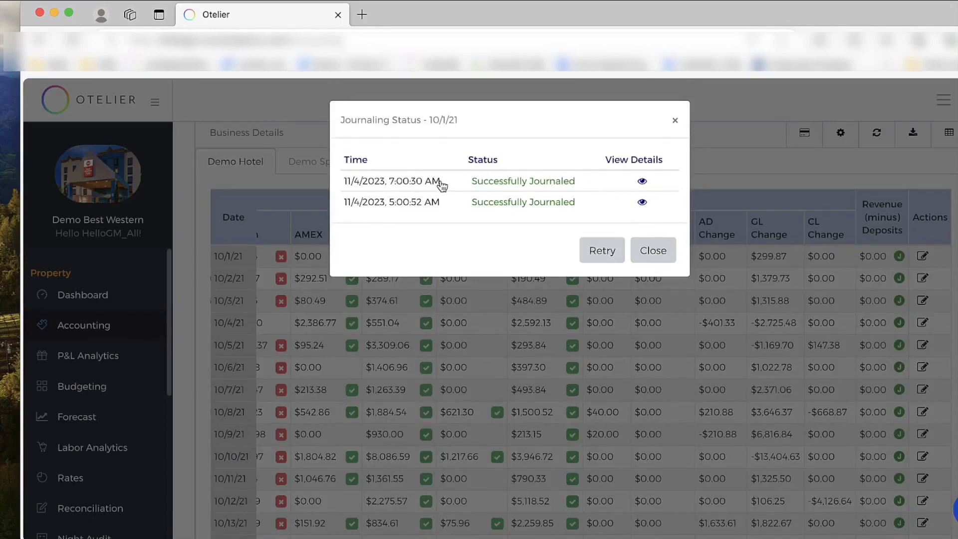
left_click(642, 181)
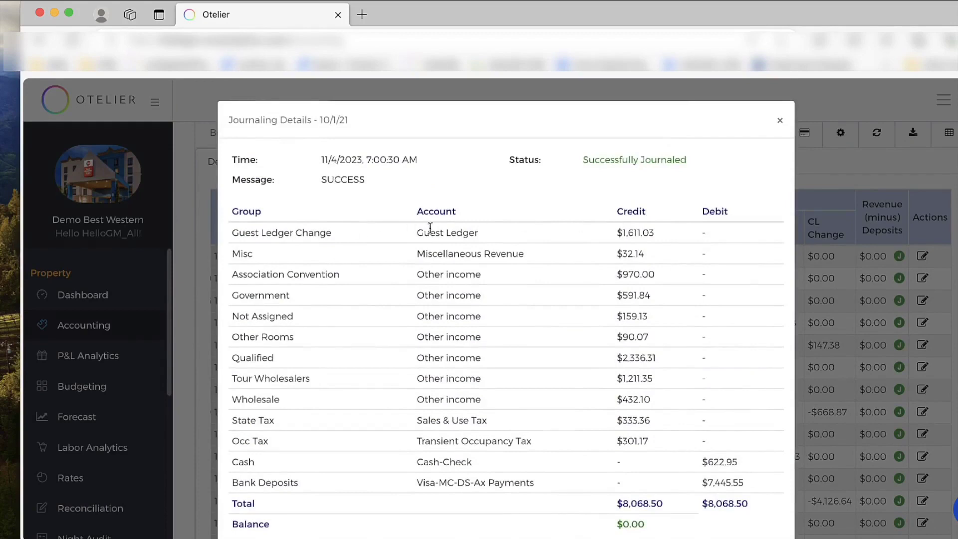
scroll(724, 235, "down", 3)
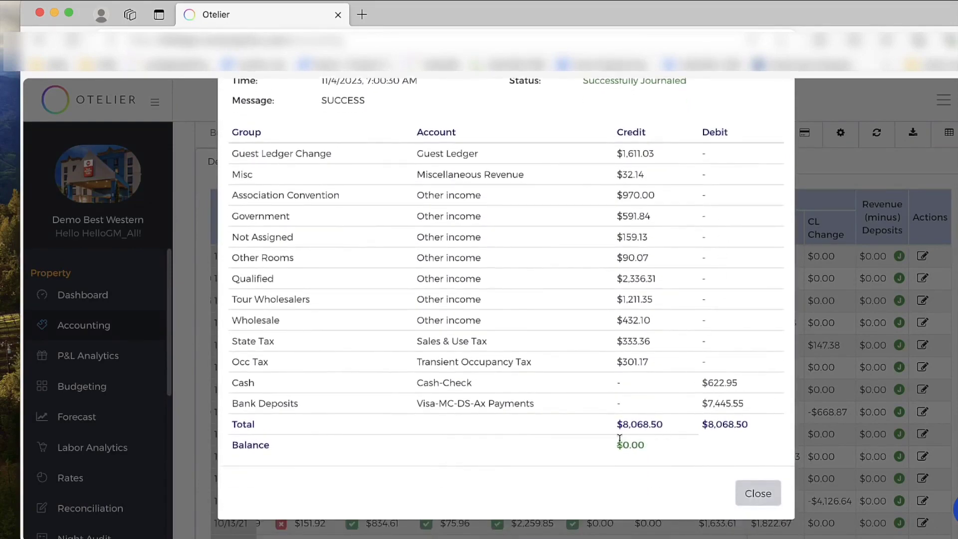
left_click_drag(616, 445, 660, 440)
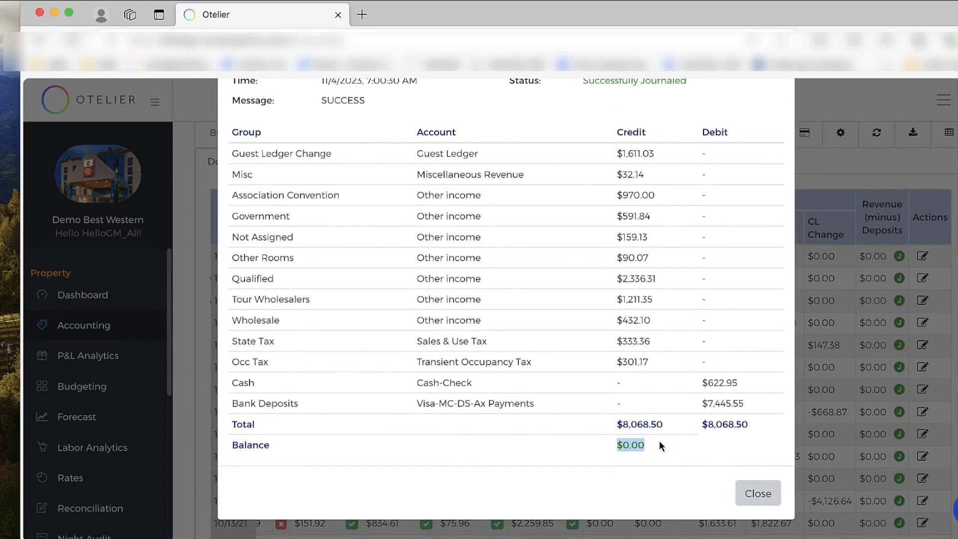
left_click(759, 495)
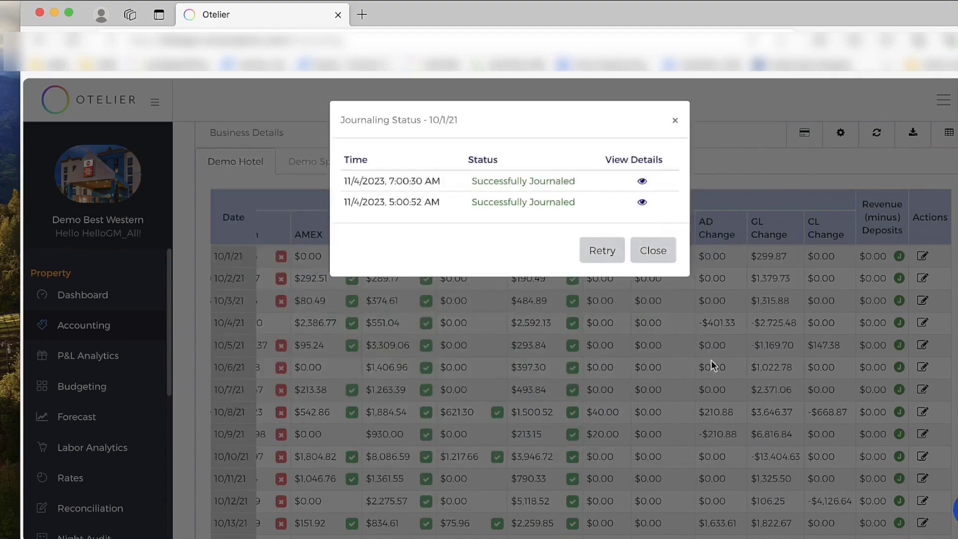
left_click(657, 252)
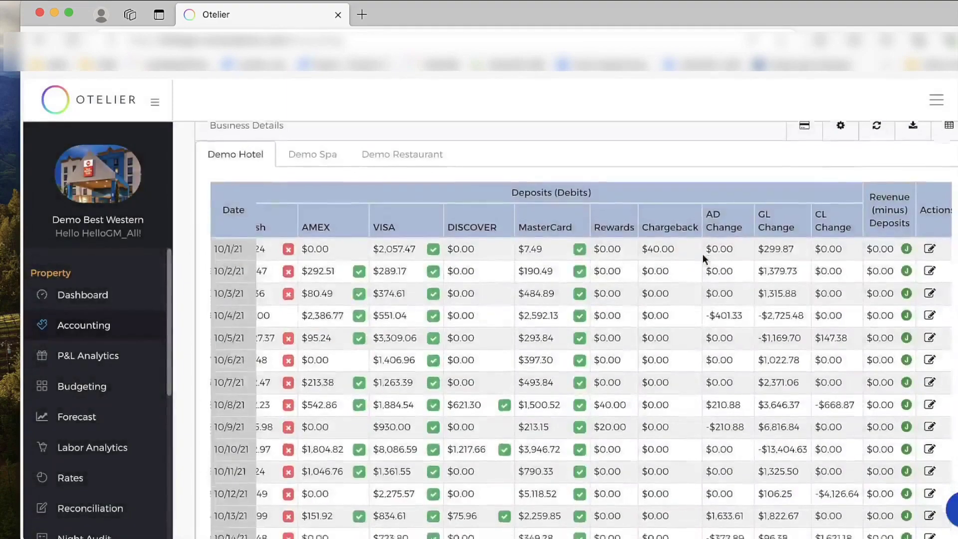
scroll(703, 254, "down", 10)
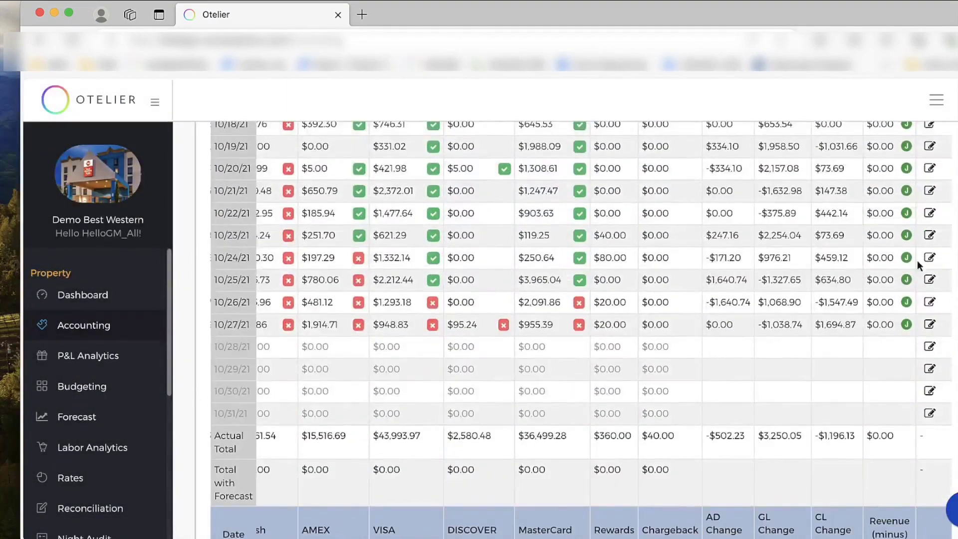
scroll(922, 334, "left", 5)
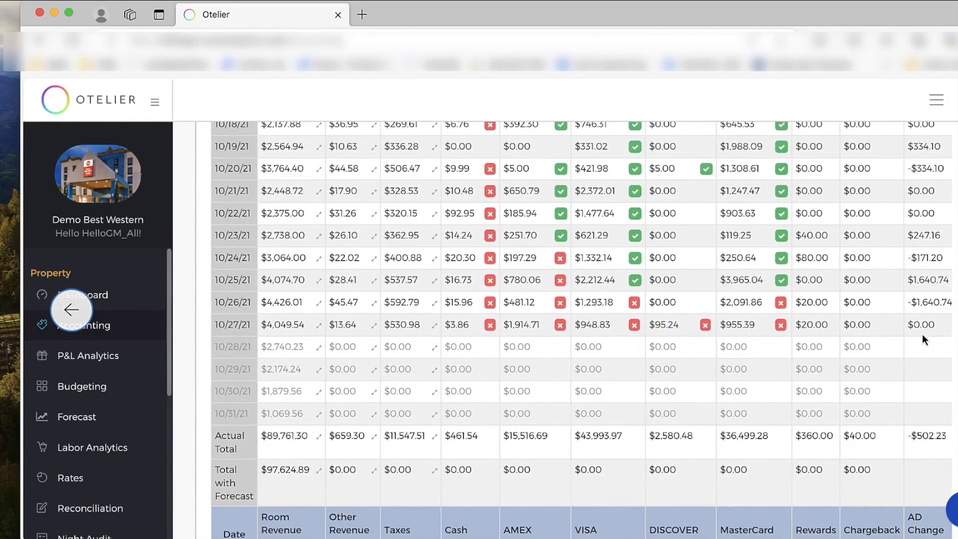
scroll(374, 295, "down", 3)
scroll(345, 250, "up", 15)
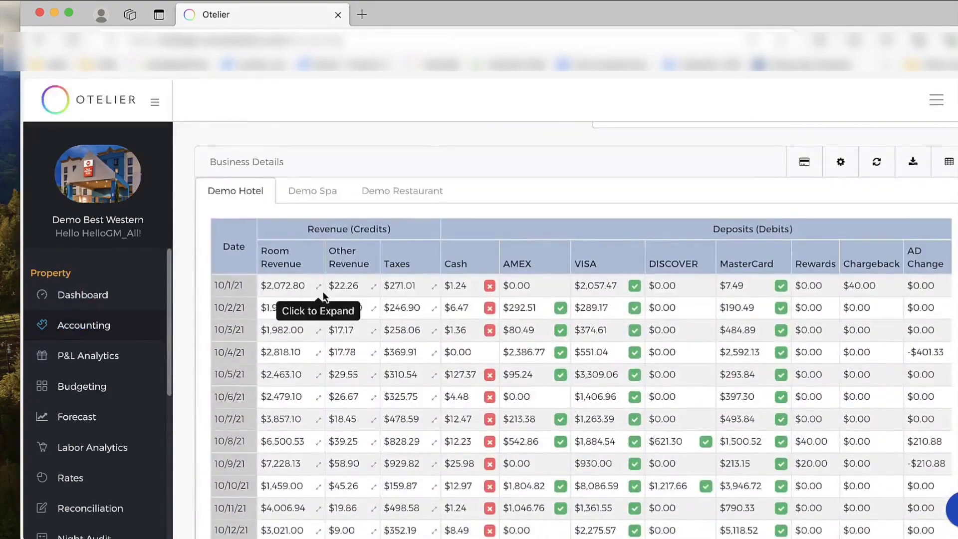
double_click(319, 285)
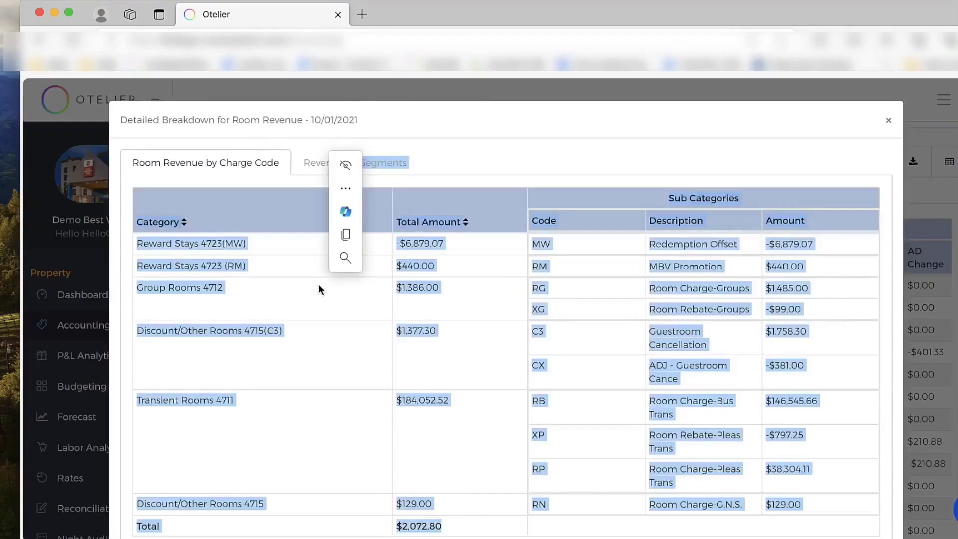
left_click(463, 304)
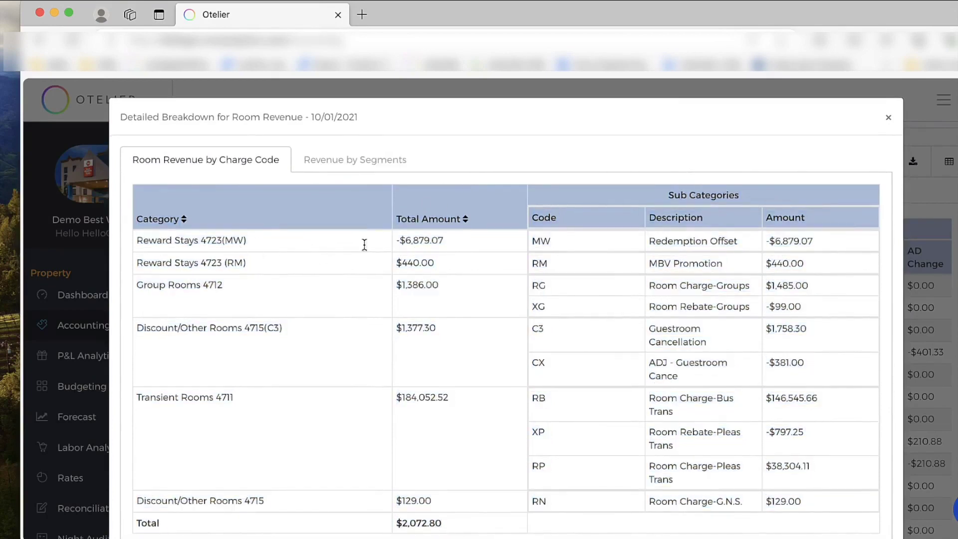
left_click_drag(216, 241, 246, 243)
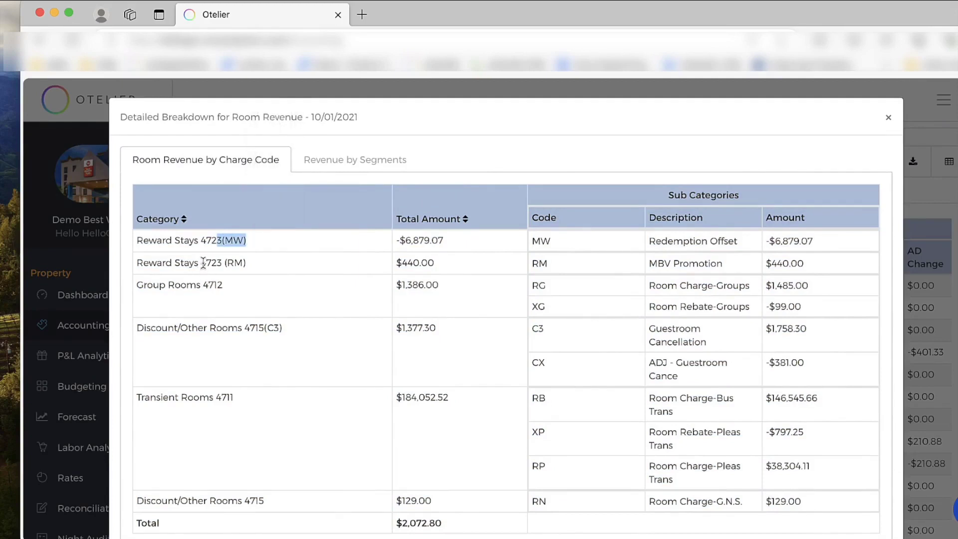
left_click_drag(201, 263, 246, 264)
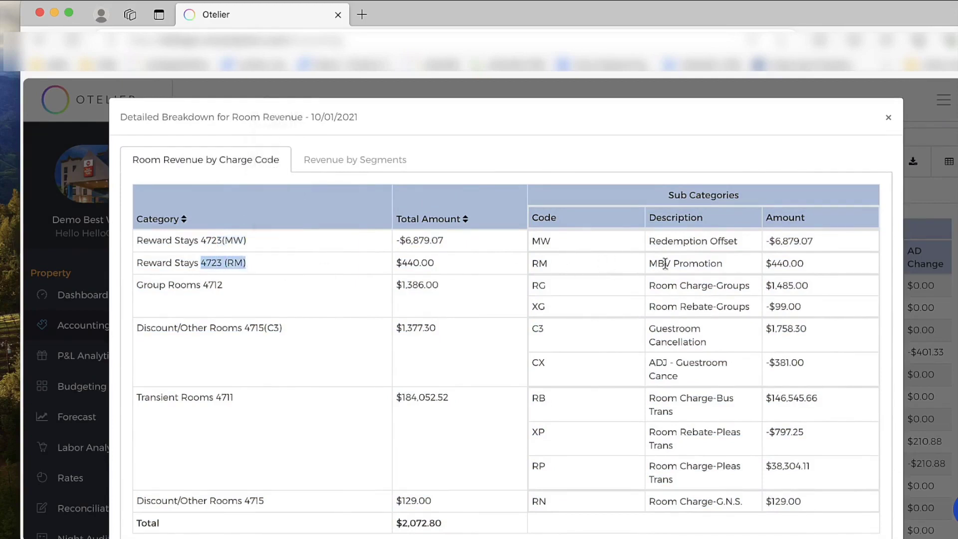
scroll(679, 264, "down", 1)
scroll(691, 269, "down", 5)
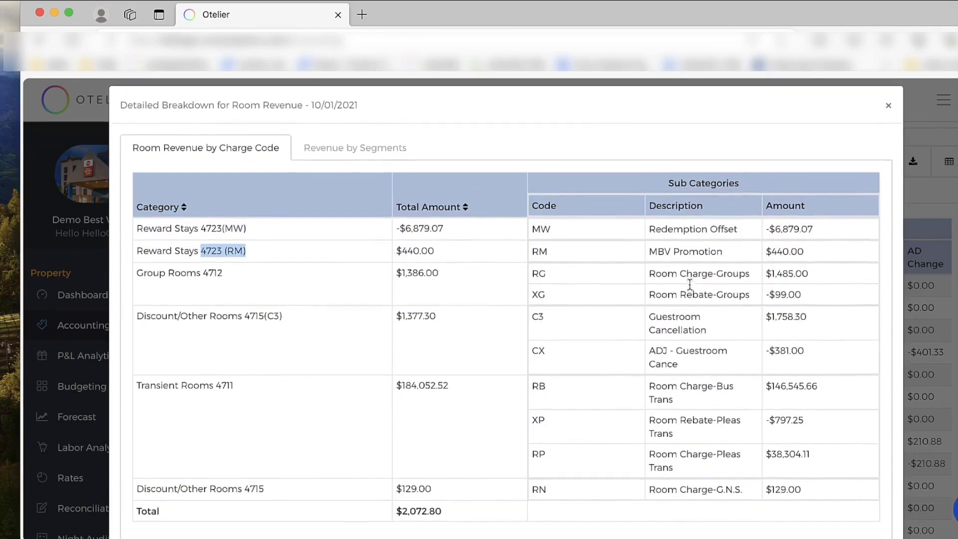
scroll(692, 289, "up", 5)
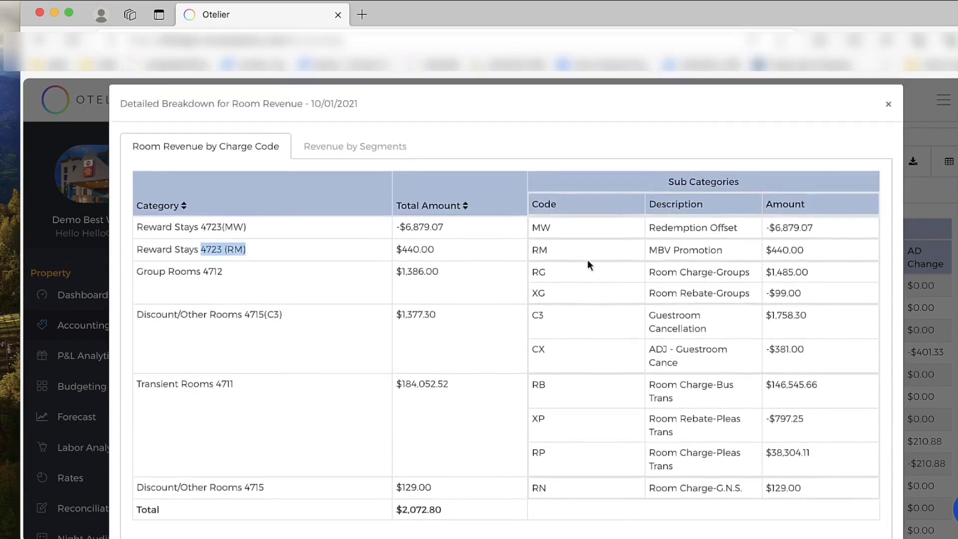
scroll(588, 260, "down", 1)
left_click_drag(455, 485, 395, 483)
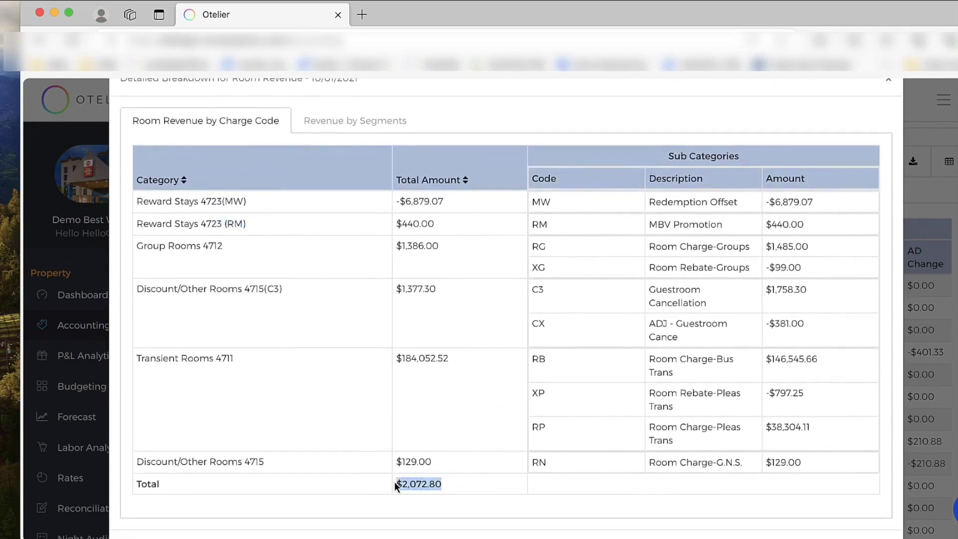
left_click(378, 122)
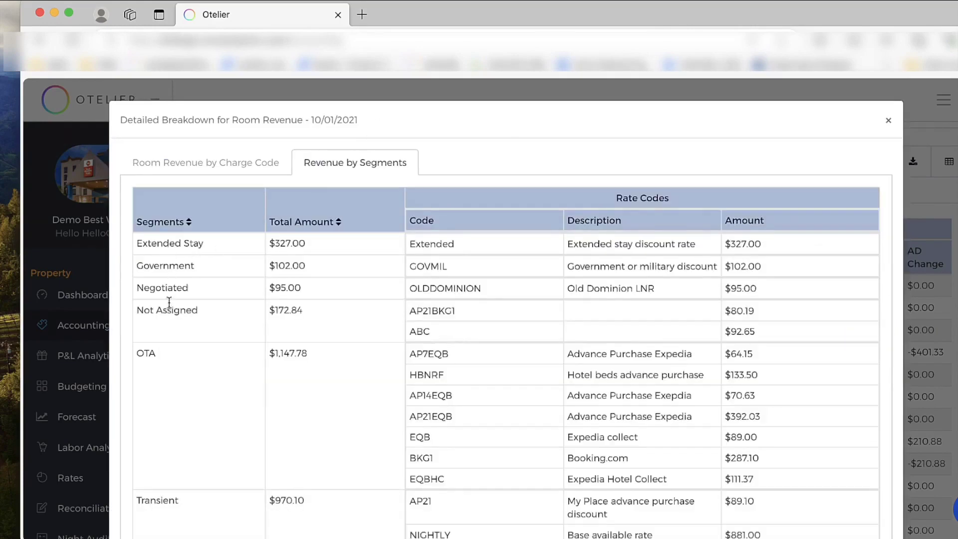
scroll(171, 321, "down", 3)
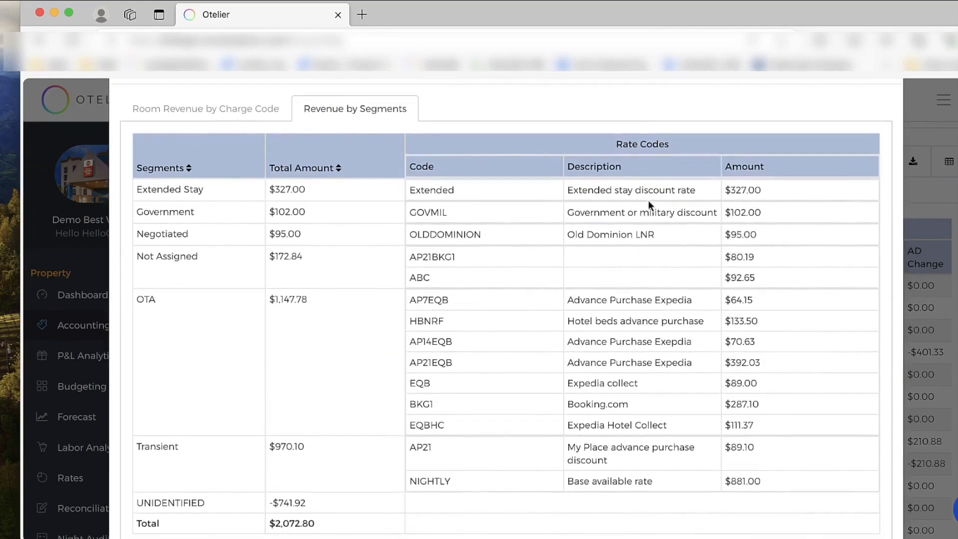
key("Escape")
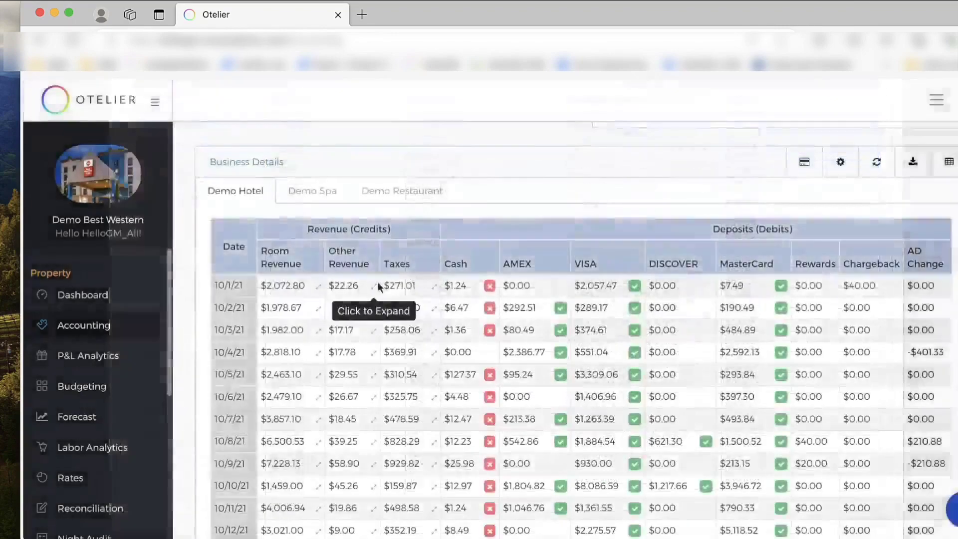
Review the 10/1/21 Other Revenue charge-code breakdown netting $22.26, then close it.
left_click(373, 284)
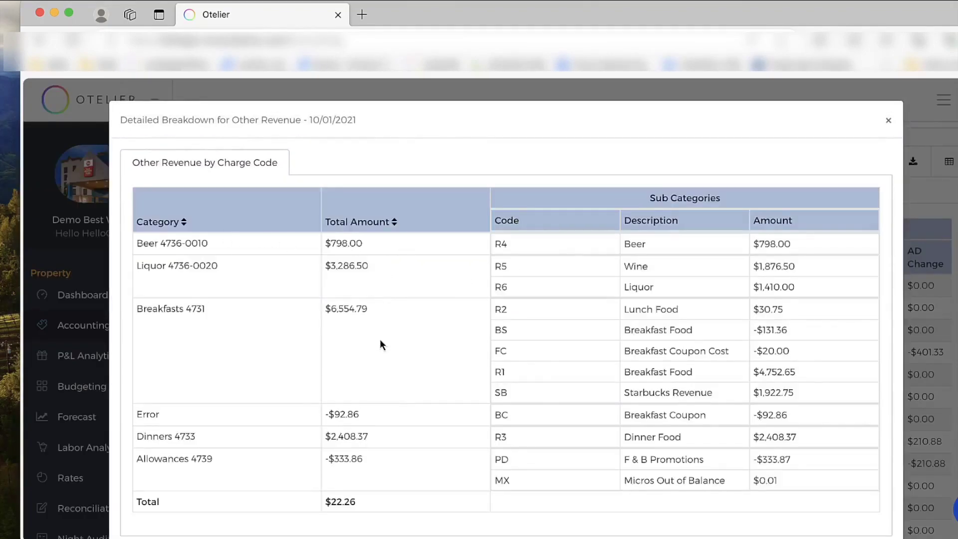
scroll(380, 344, "down", 5)
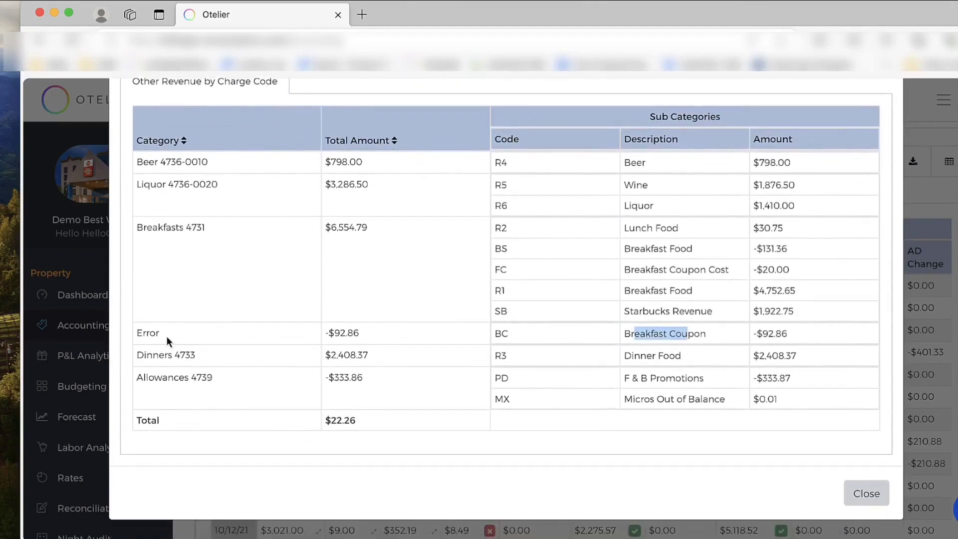
left_click(165, 336)
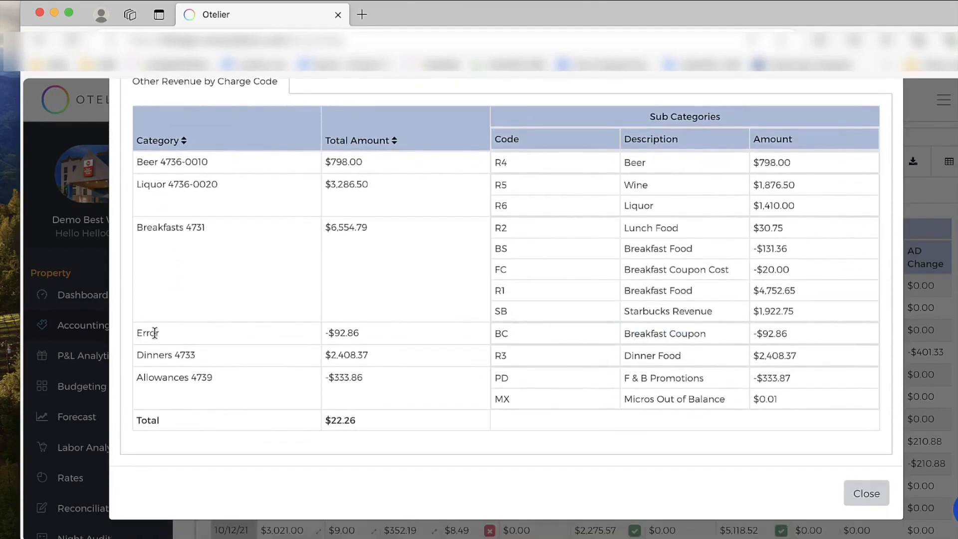
left_click(867, 493)
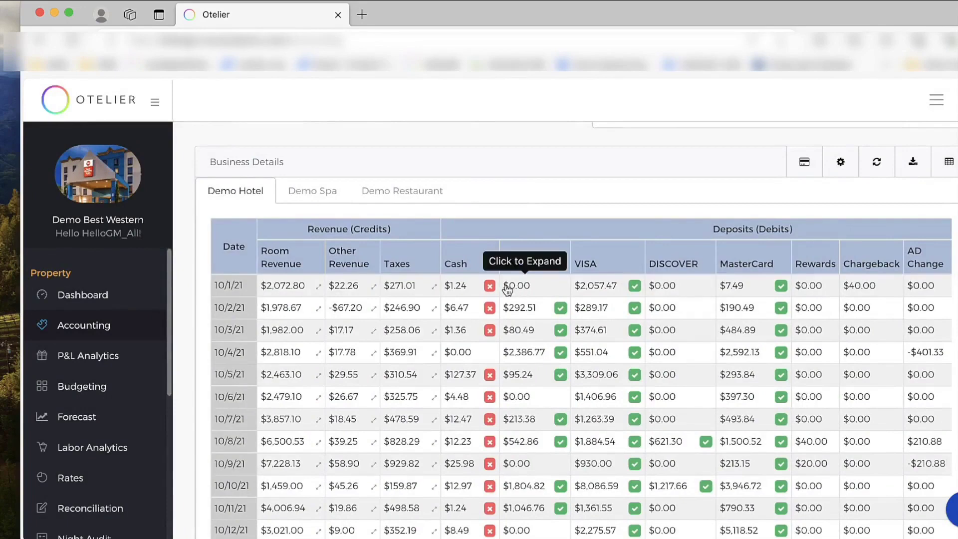
Review the Cash batch deposit analysis down to the bottom and close it.
left_click(490, 286)
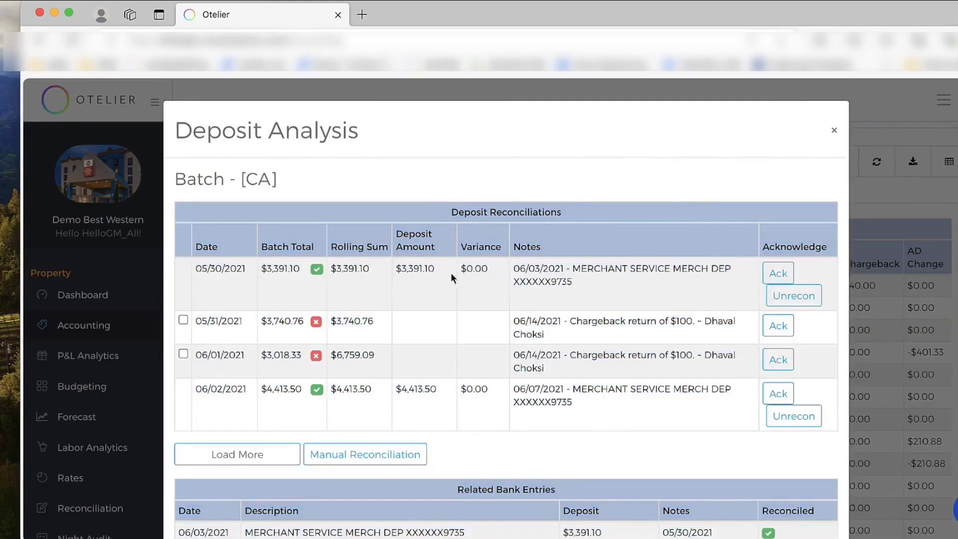
left_click(489, 253)
scroll(490, 254, "down", 1)
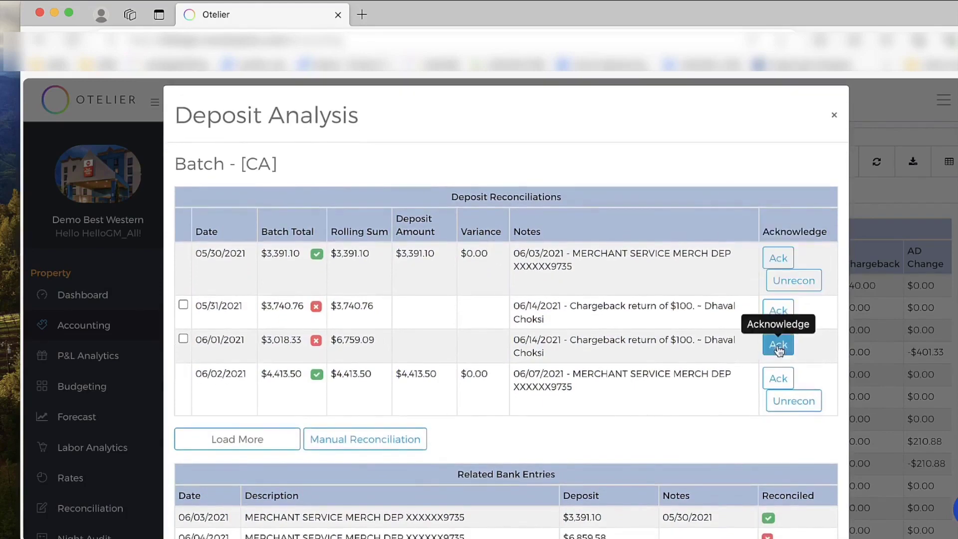
scroll(478, 321, "down", 2)
scroll(475, 320, "down", 3)
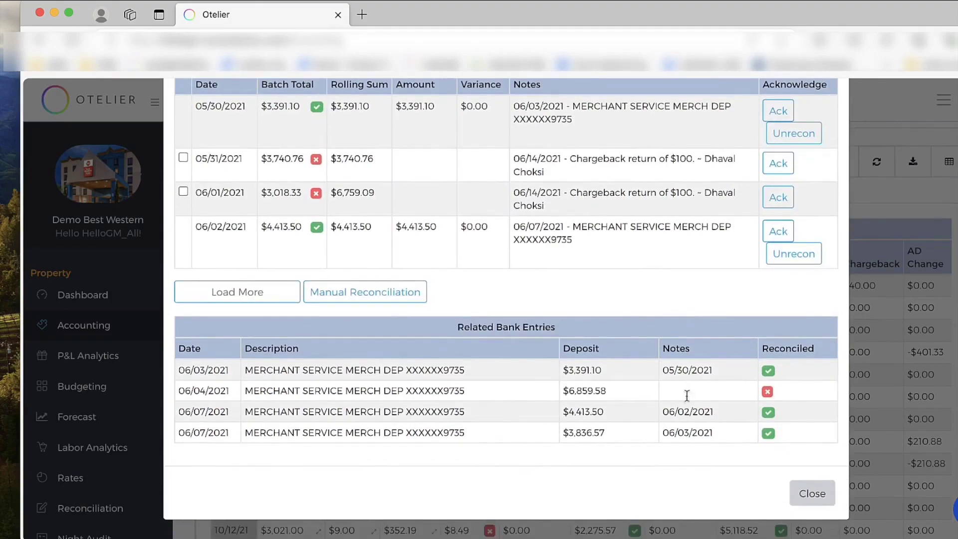
left_click(800, 490)
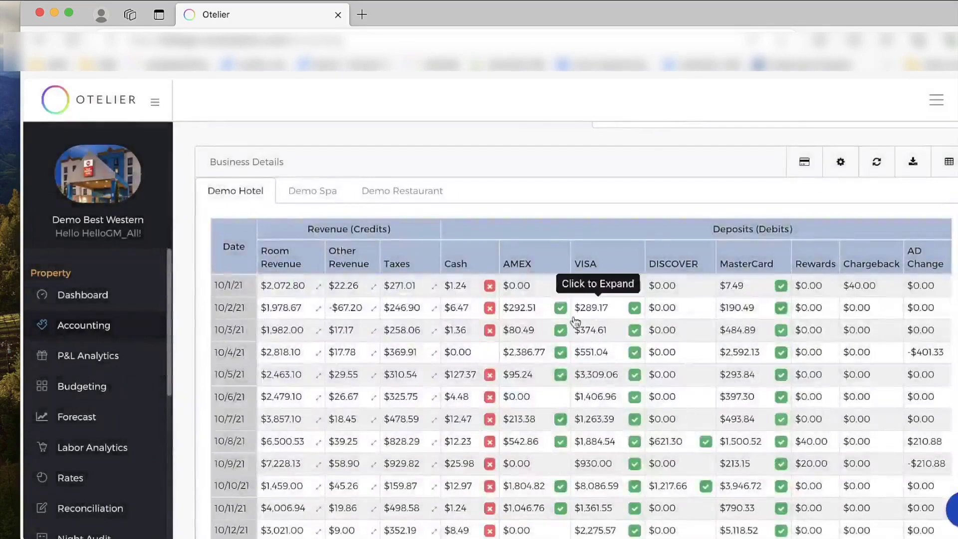
Bring up the AMEX batch deposit analysis and highlight its $594.55 deposit amount.
left_click(561, 308)
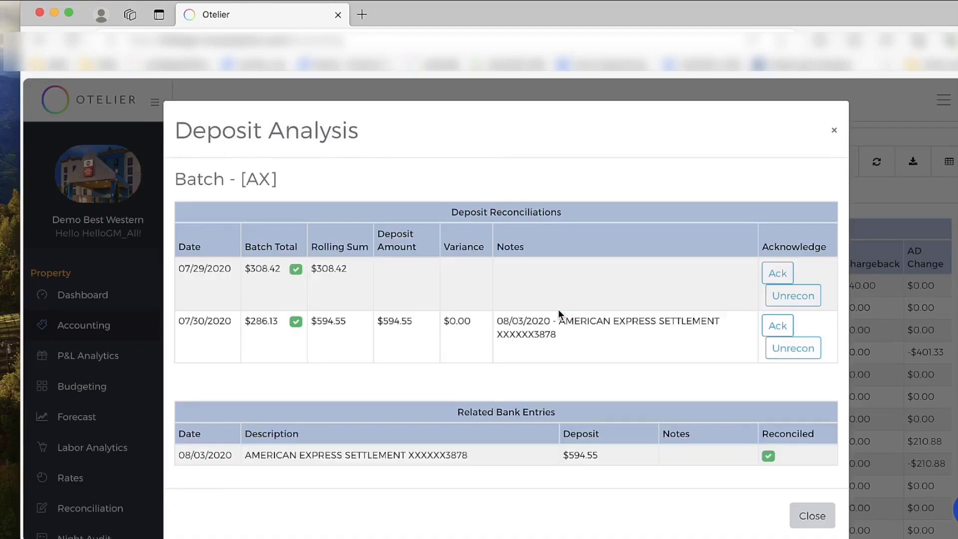
scroll(352, 332, "down", 1)
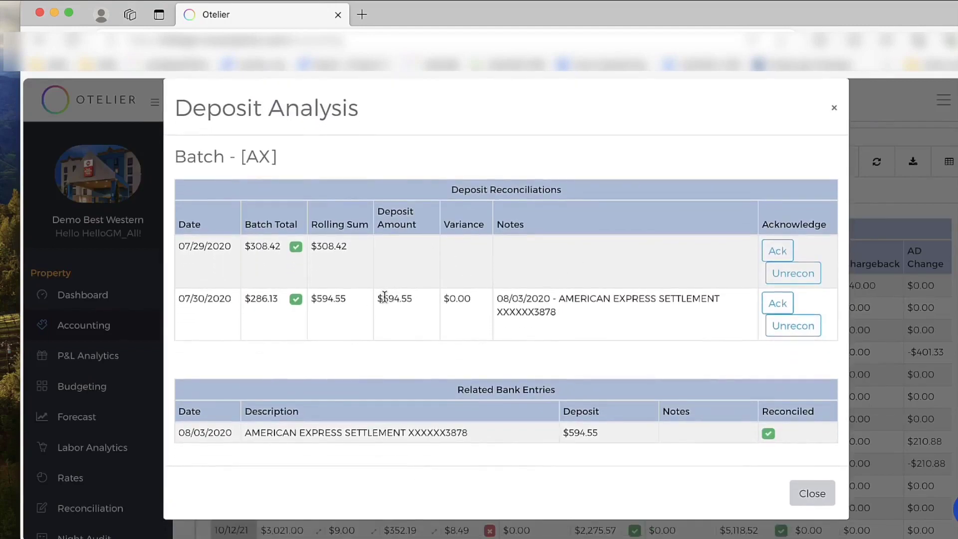
left_click_drag(400, 299, 419, 299)
Switch Business Details to Demo Restaurant, showing $504.70 discounts and $3,793.73 taxes.
left_click(597, 433)
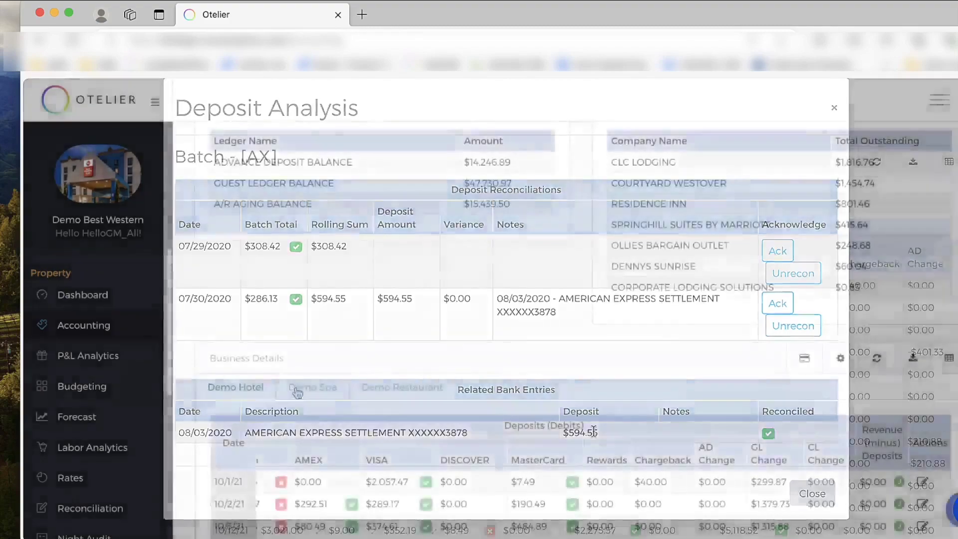
scroll(470, 328, "down", 4)
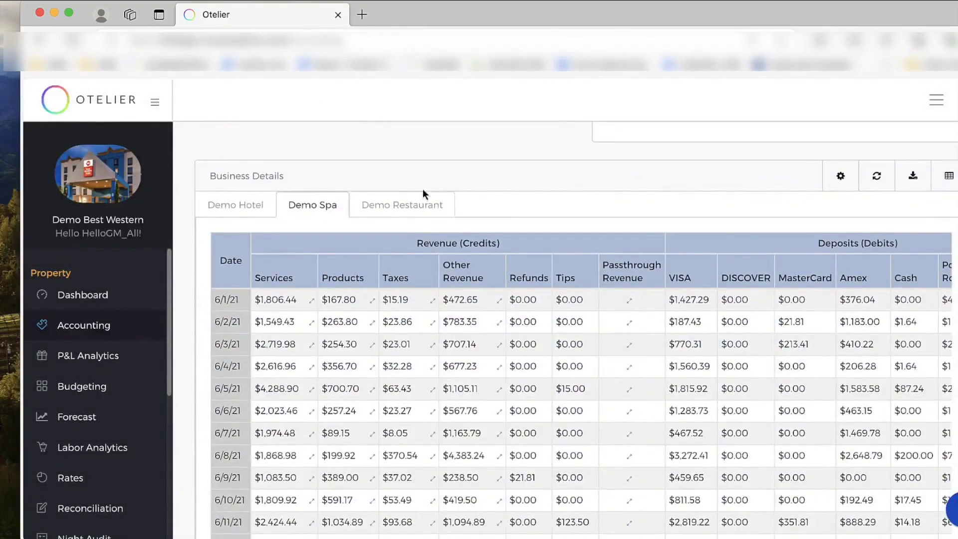
left_click(410, 205)
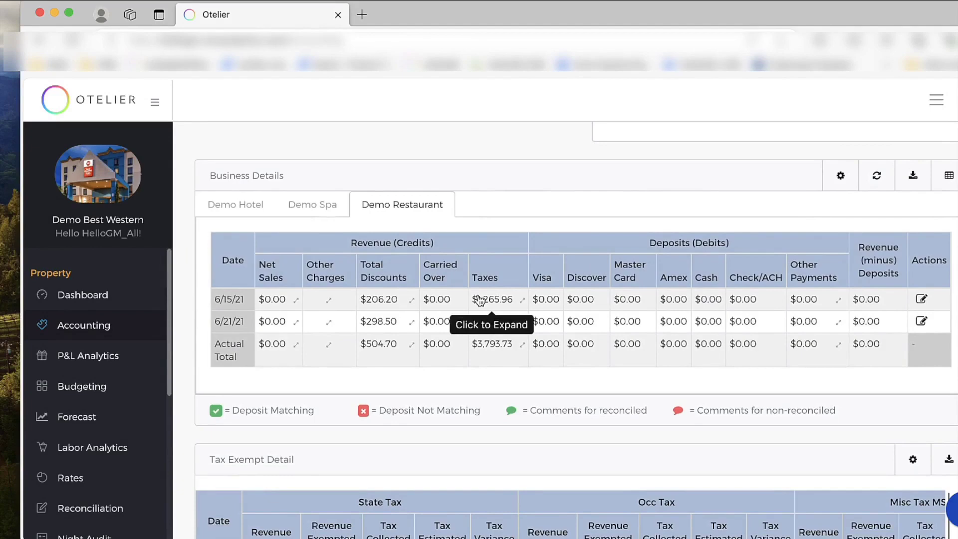
Scroll past Tax Exempt Detail to Room Details and the Master File Download heading.
scroll(478, 300, "down", 5)
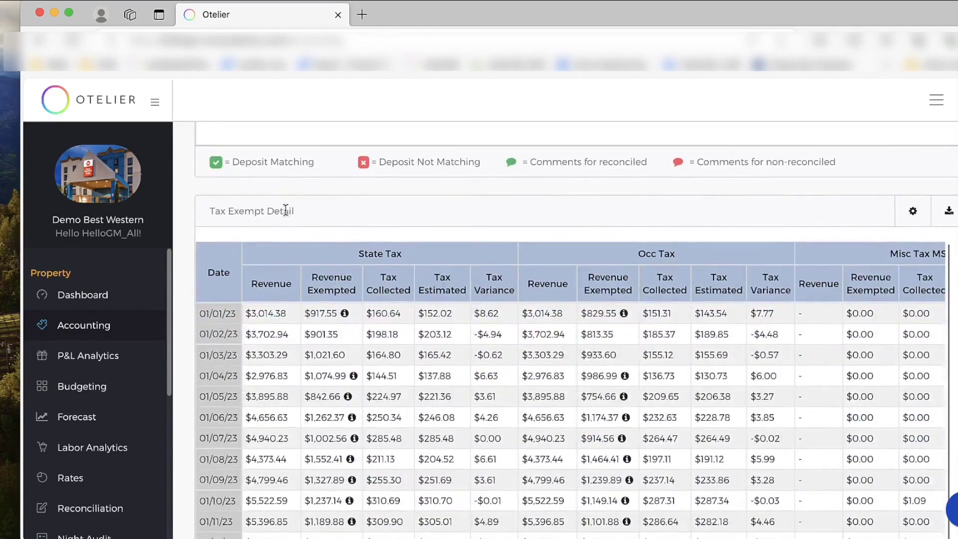
scroll(235, 217, "down", 1)
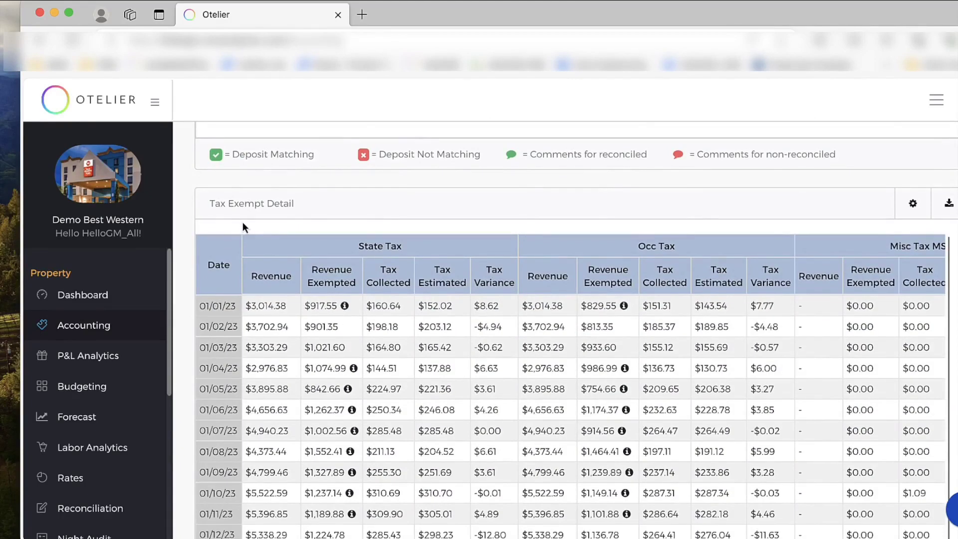
scroll(243, 223, "down", 10)
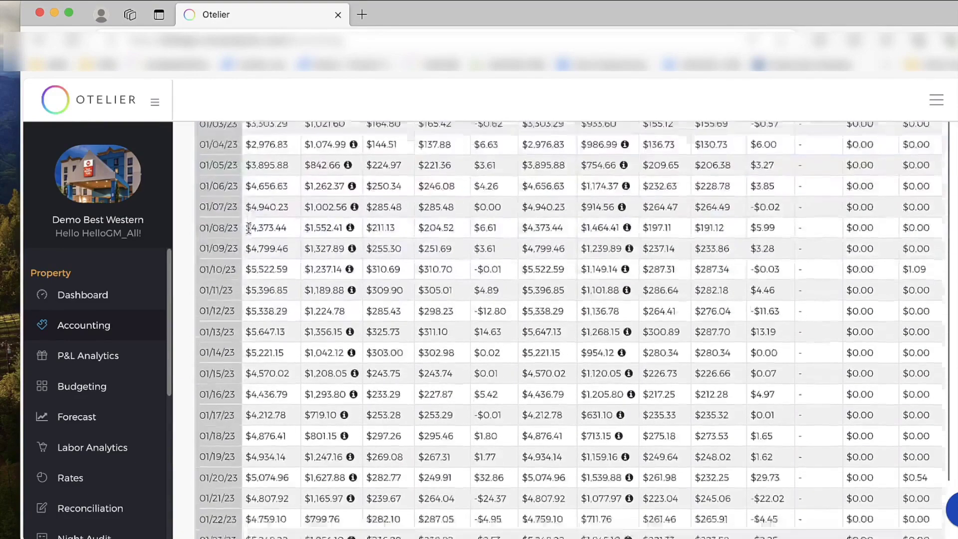
scroll(278, 242, "down", 5)
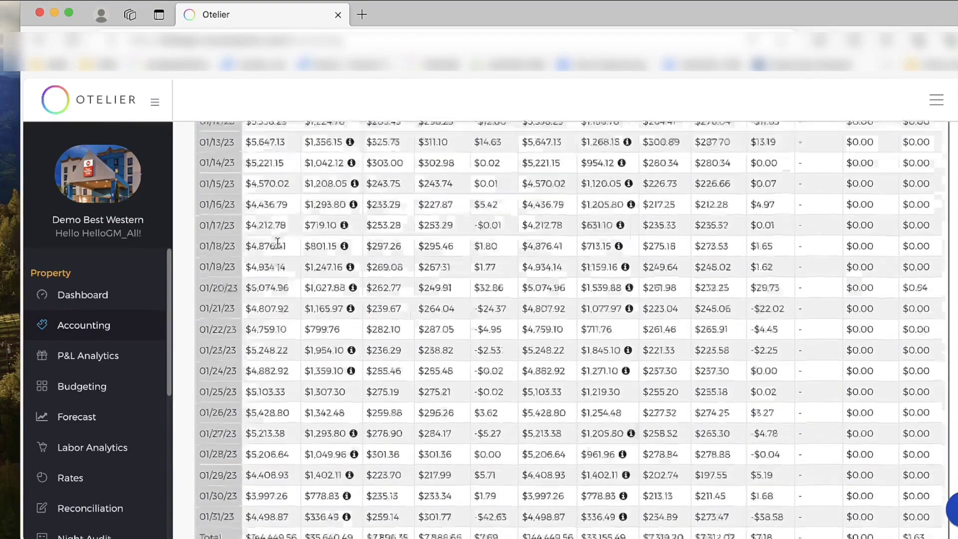
scroll(278, 243, "down", 7)
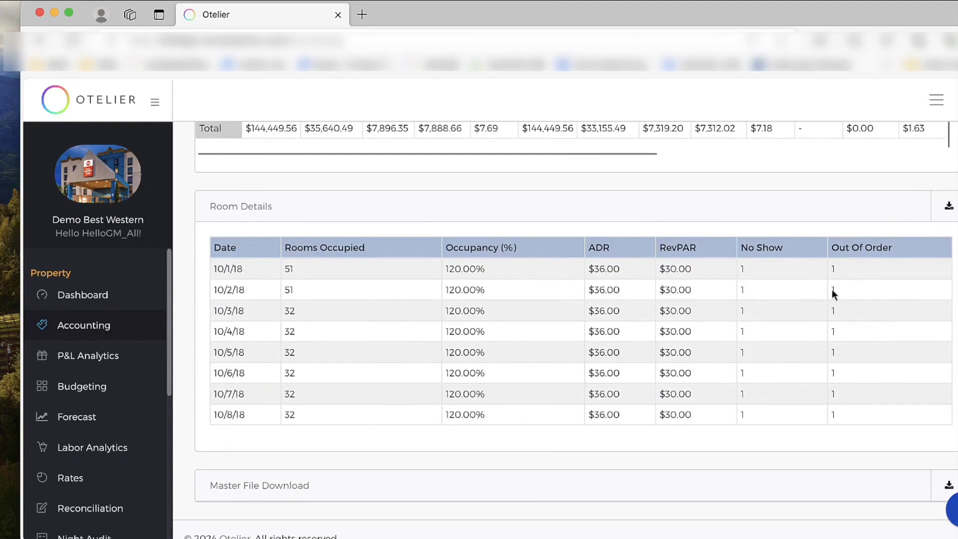
scroll(879, 326, "down", 1)
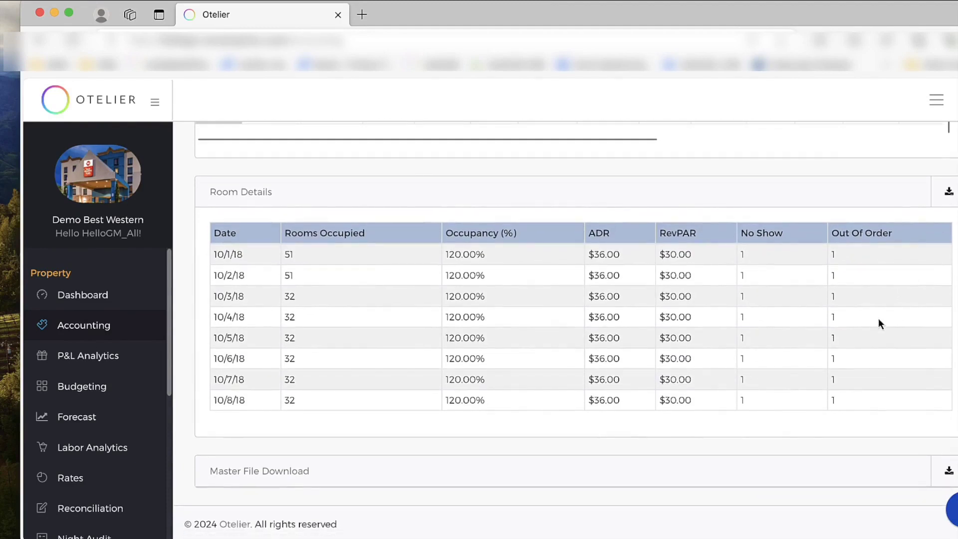
left_click_drag(212, 469, 312, 474)
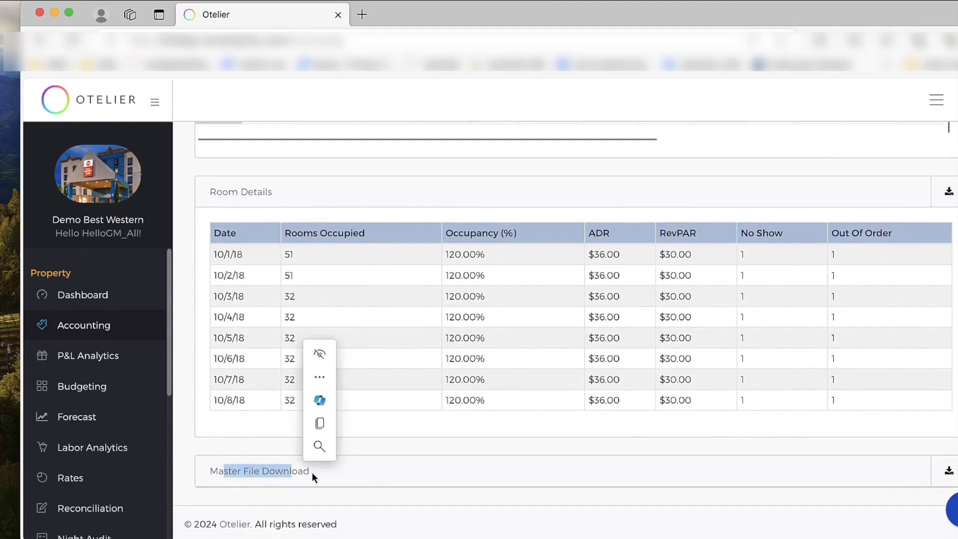
left_click(328, 474)
left_click(949, 470)
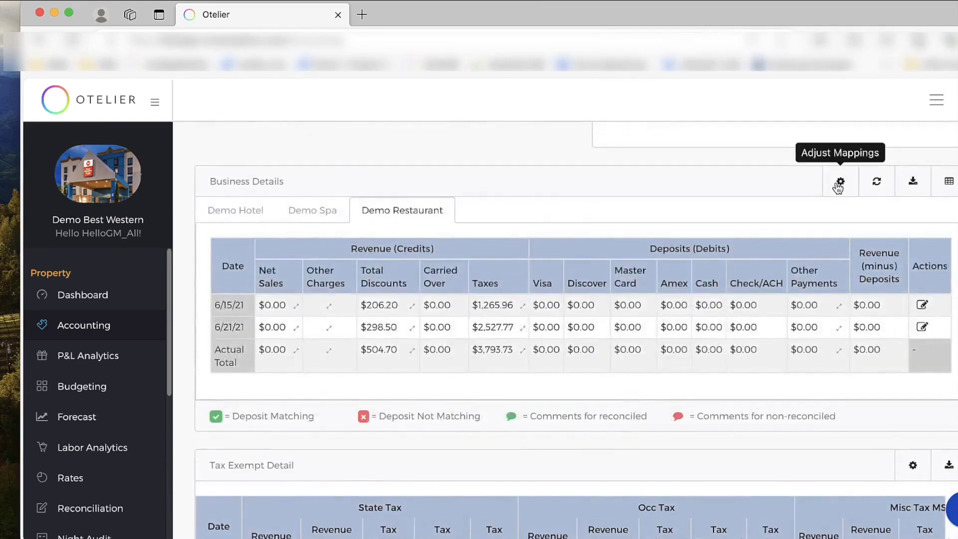
left_click(839, 183)
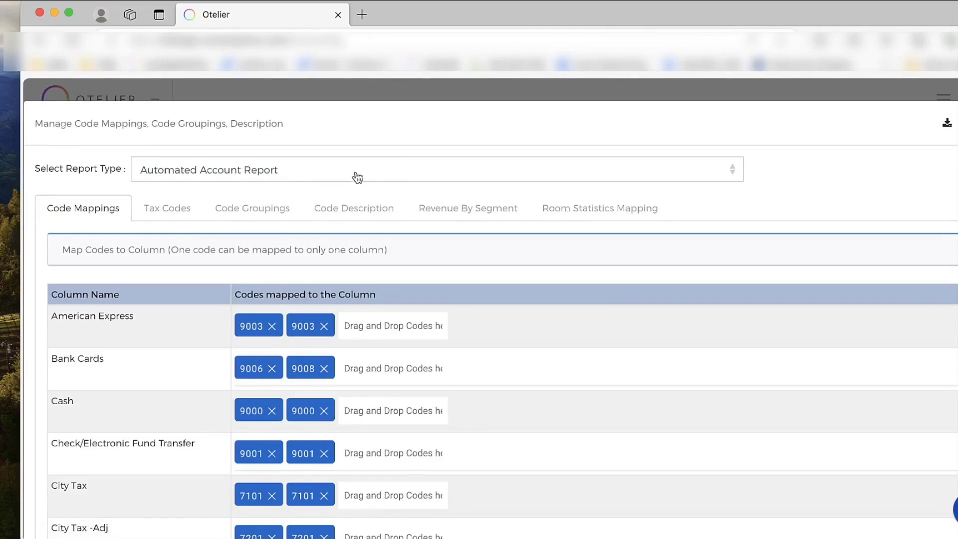
scroll(121, 349, "down", 5)
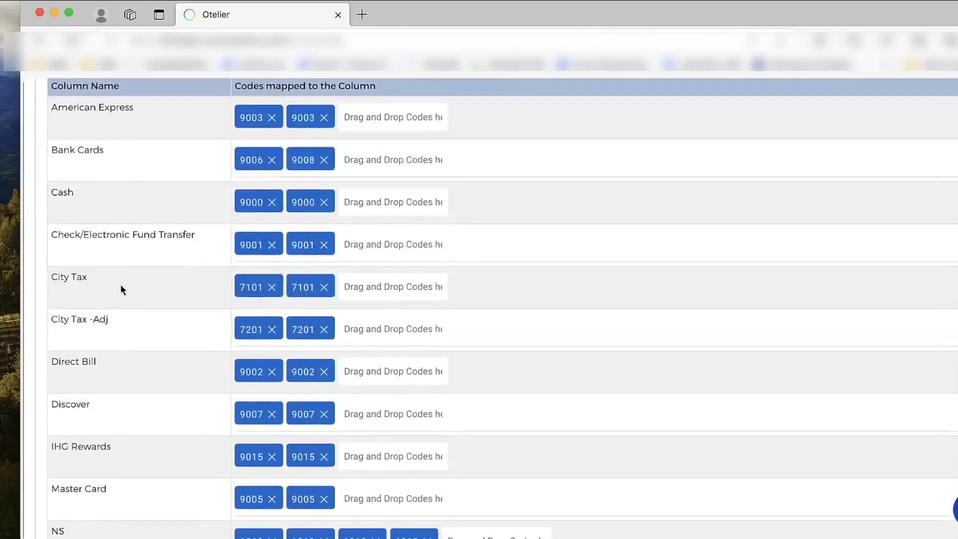
scroll(152, 214, "down", 7)
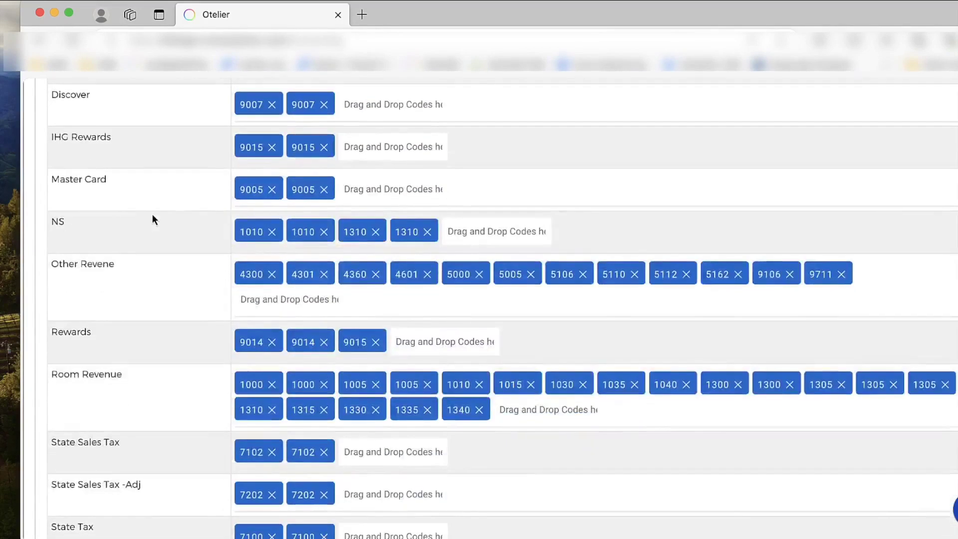
scroll(152, 214, "up", 12)
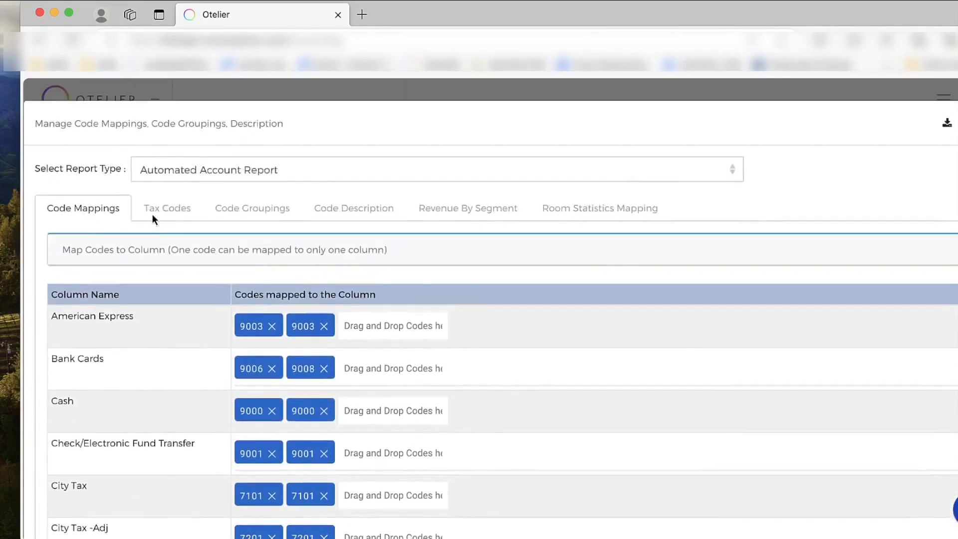
left_click(167, 214)
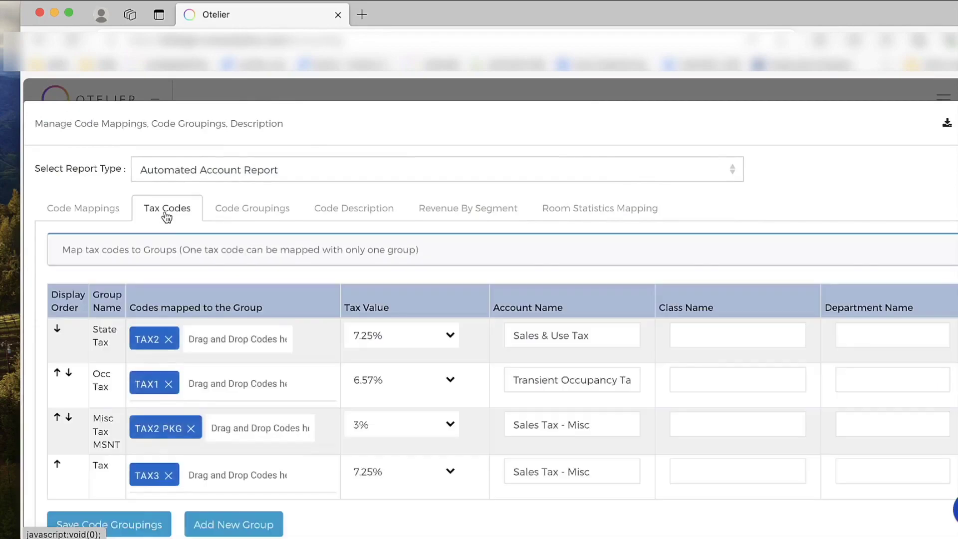
scroll(166, 256, "down", 3)
scroll(172, 342, "up", 3)
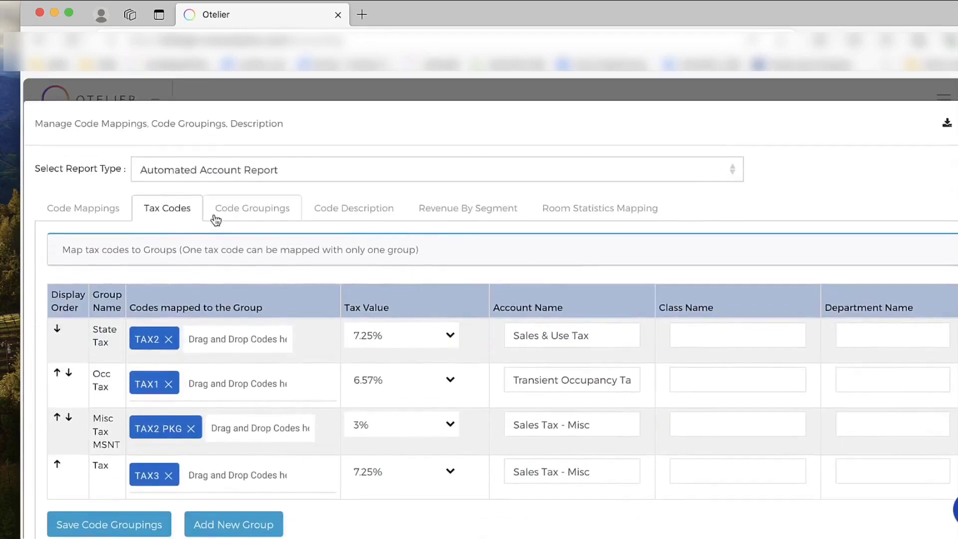
left_click(243, 219)
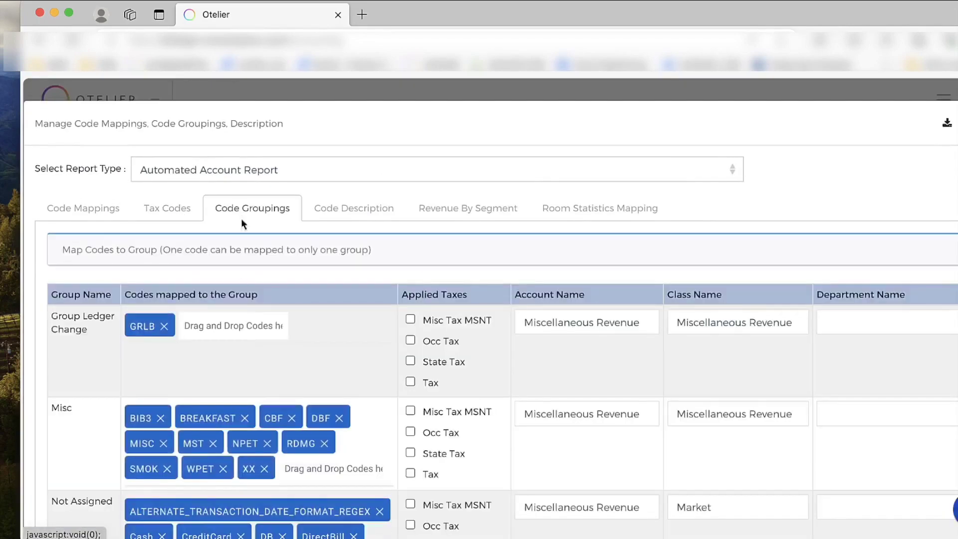
scroll(243, 345, "down", 3)
scroll(243, 345, "down", 2)
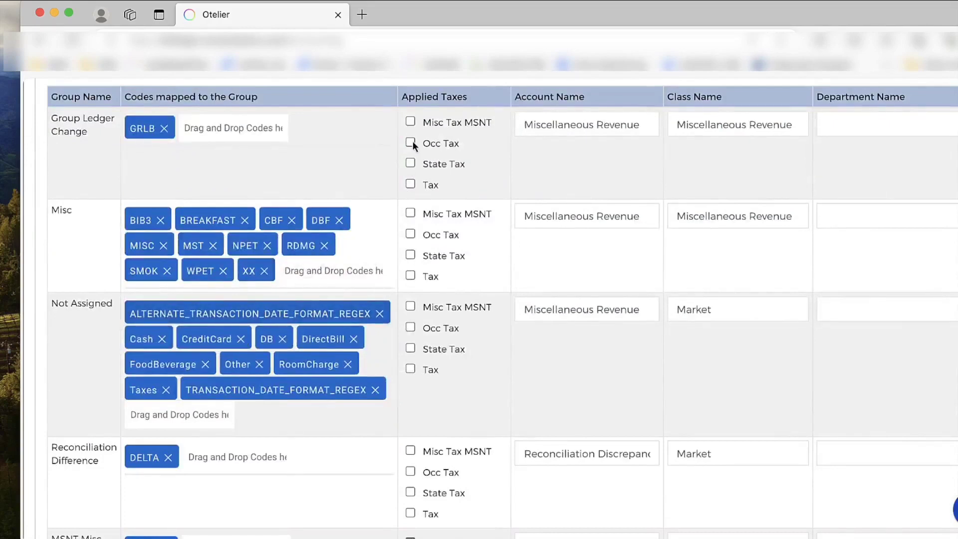
scroll(584, 200, "down", 1)
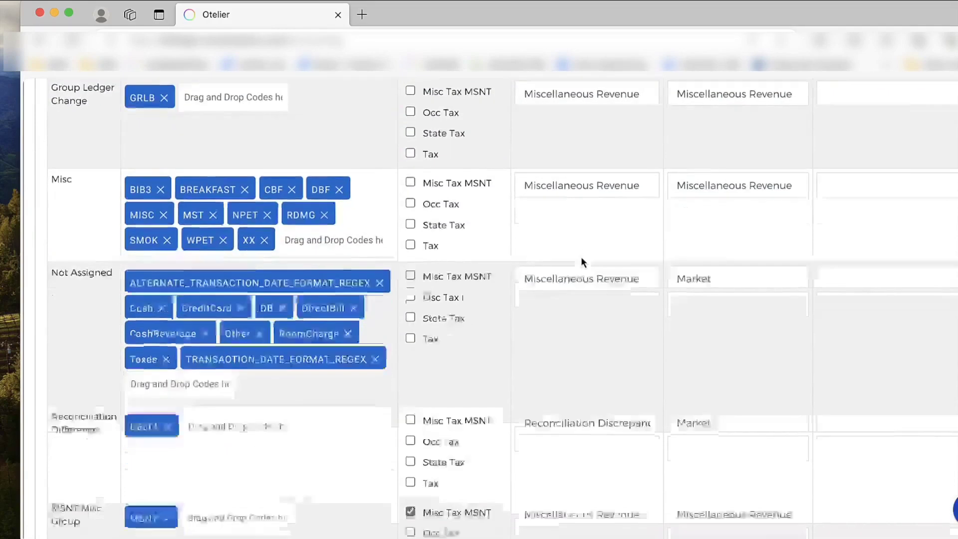
scroll(544, 245, "up", 5)
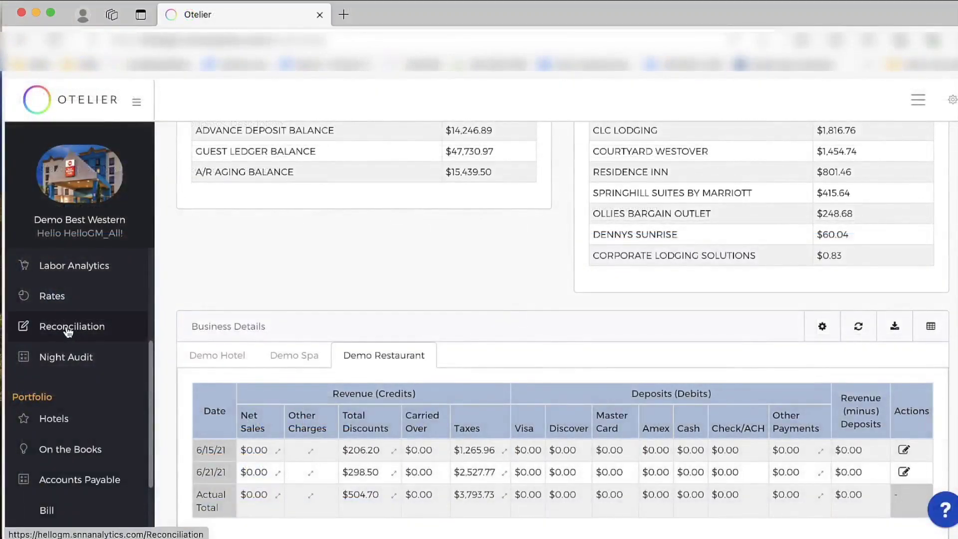
Open the Reconciliation page and reload its panels for a February 2024 date.
left_click(67, 329)
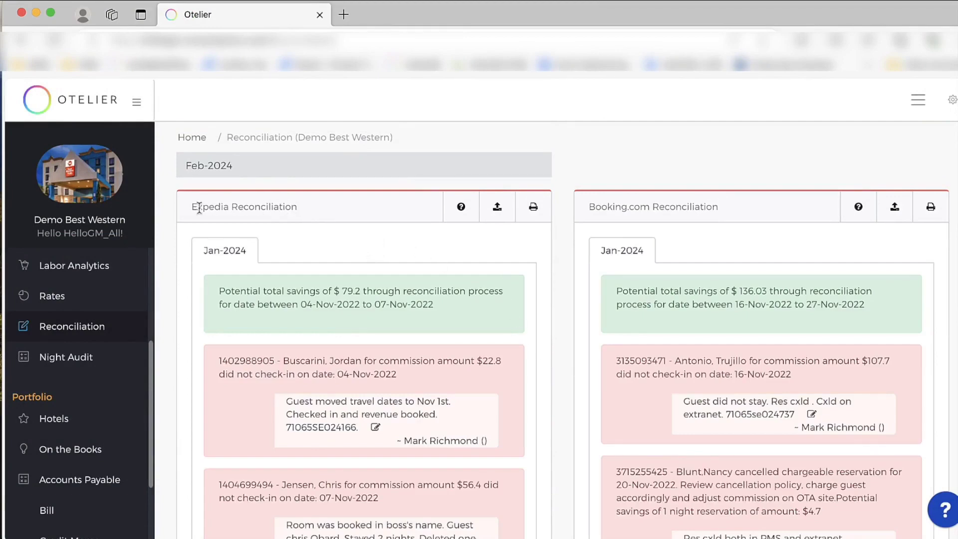
left_click(196, 167)
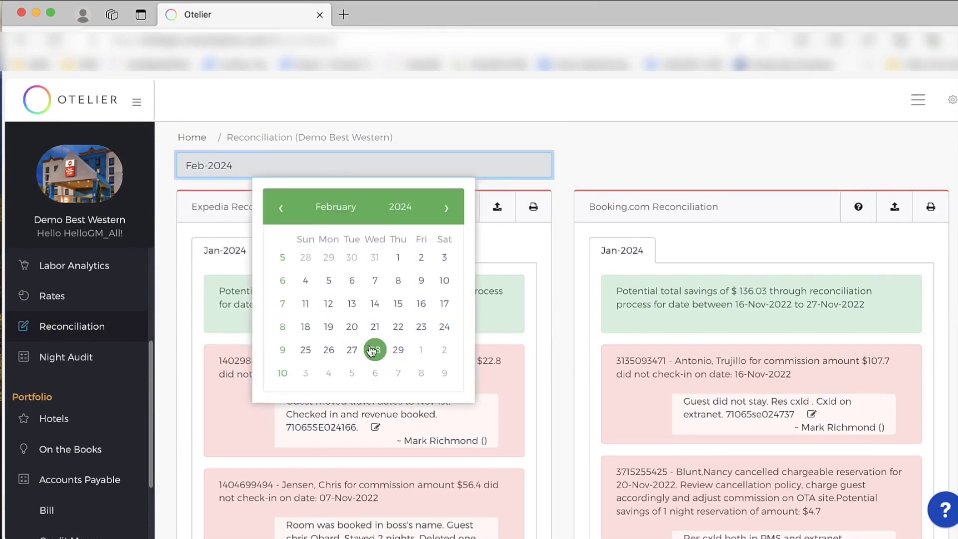
left_click(350, 350)
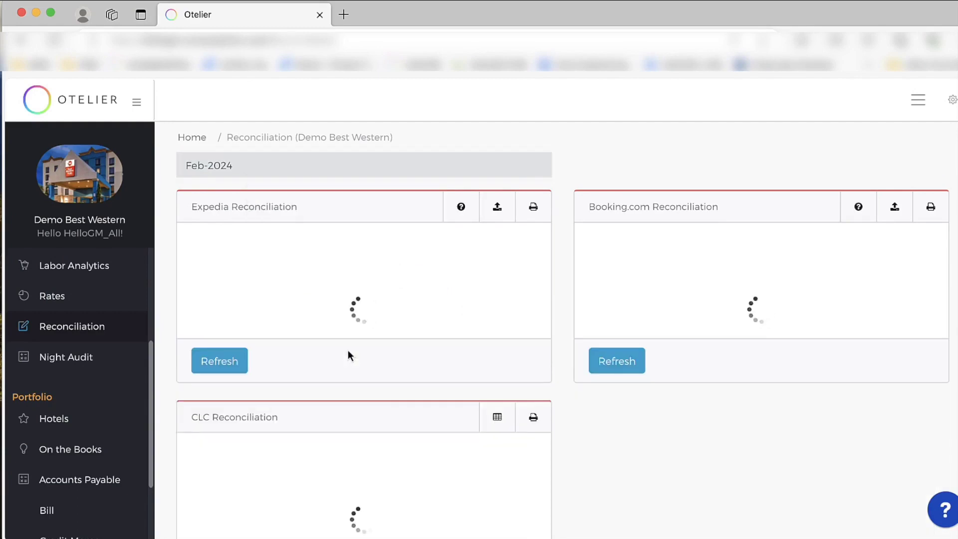
left_click(348, 170)
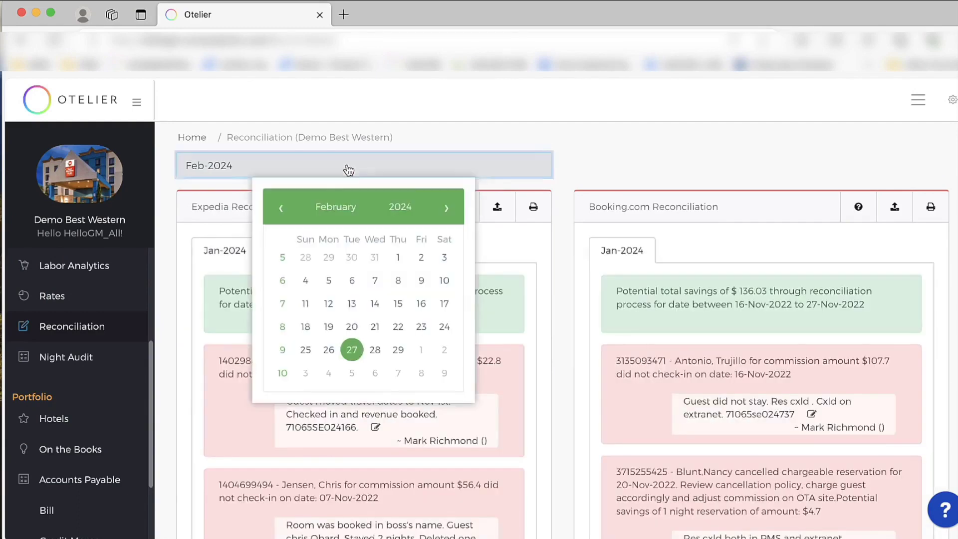
left_click(375, 350)
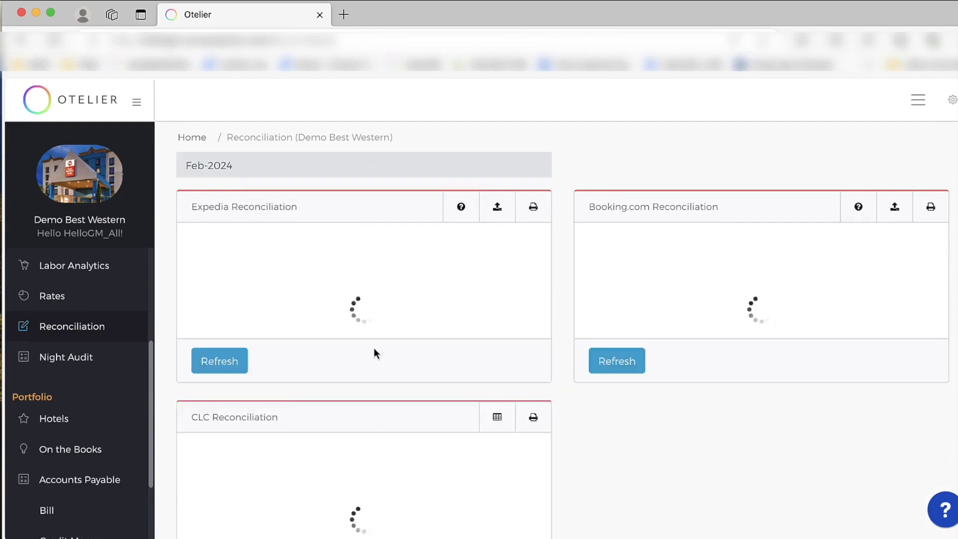
scroll(330, 219, "down", 2)
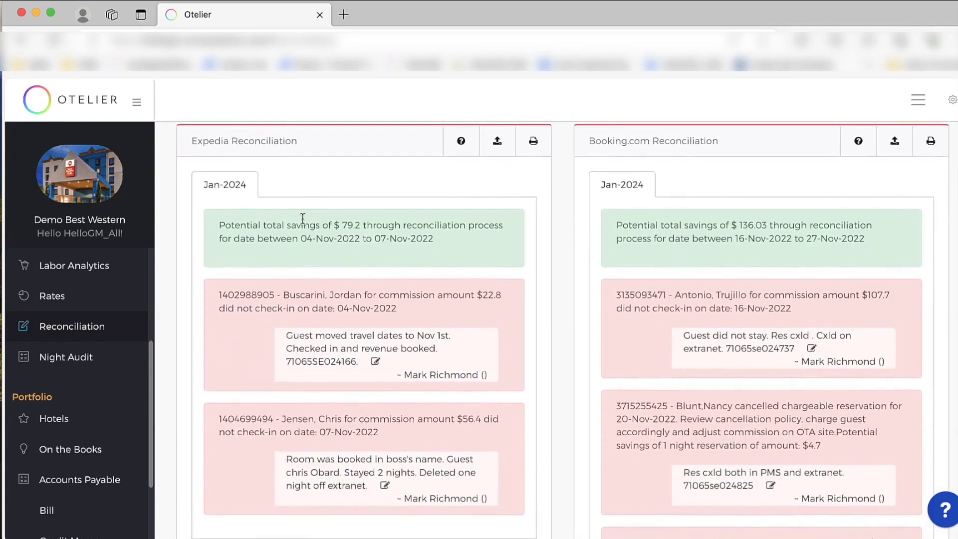
scroll(287, 184, "up", 1)
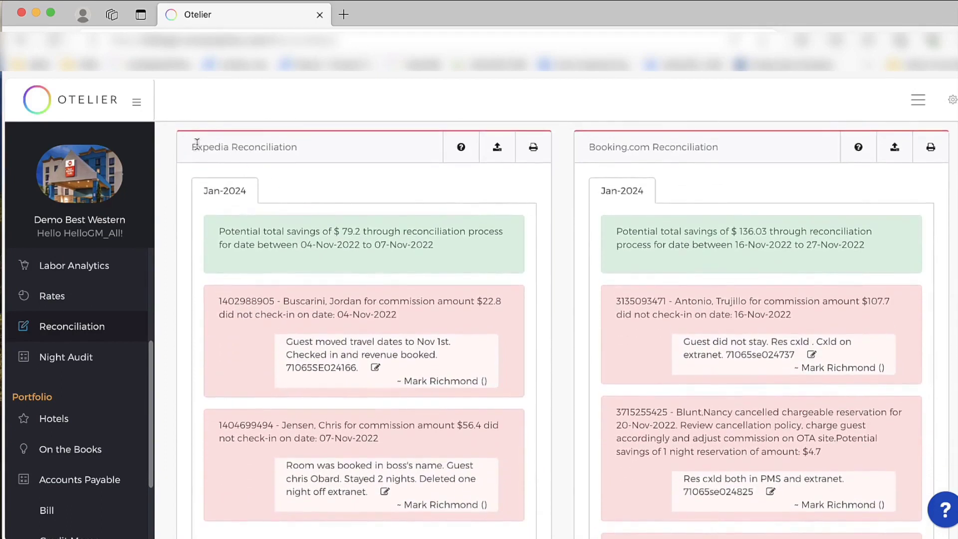
Copy the 'Expedia Reconciliation' heading and scroll through the Expedia and Booking.com panels.
left_click_drag(198, 147, 315, 151)
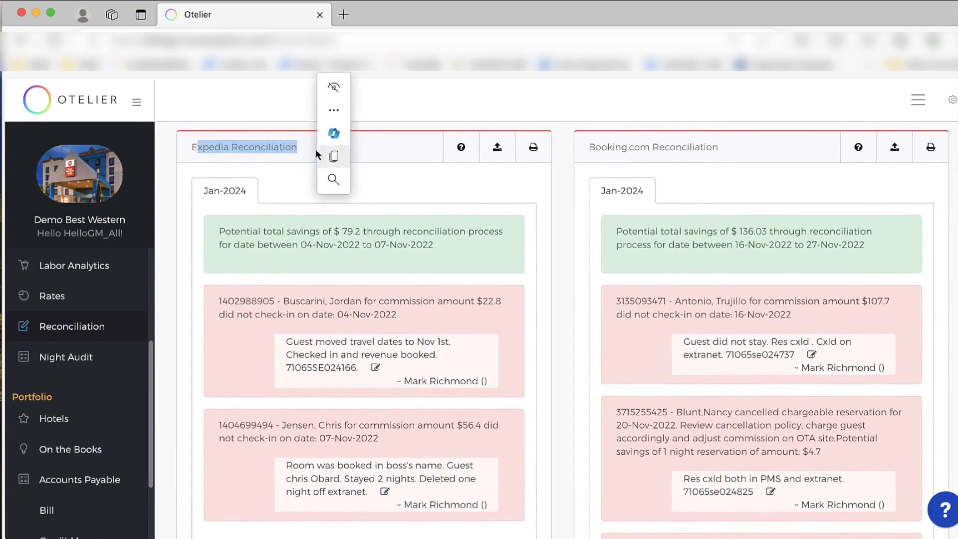
left_click(334, 156)
left_click(320, 150)
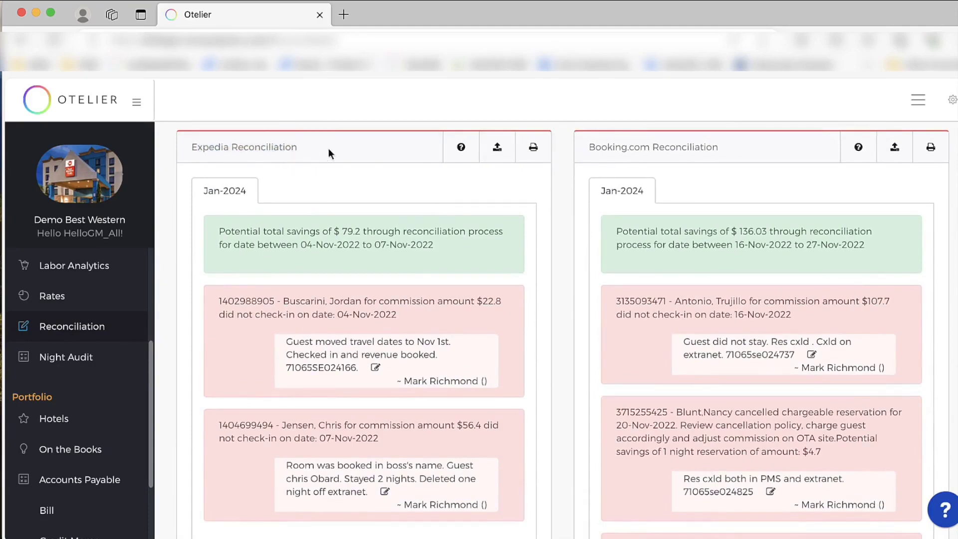
scroll(574, 148, "up", 2)
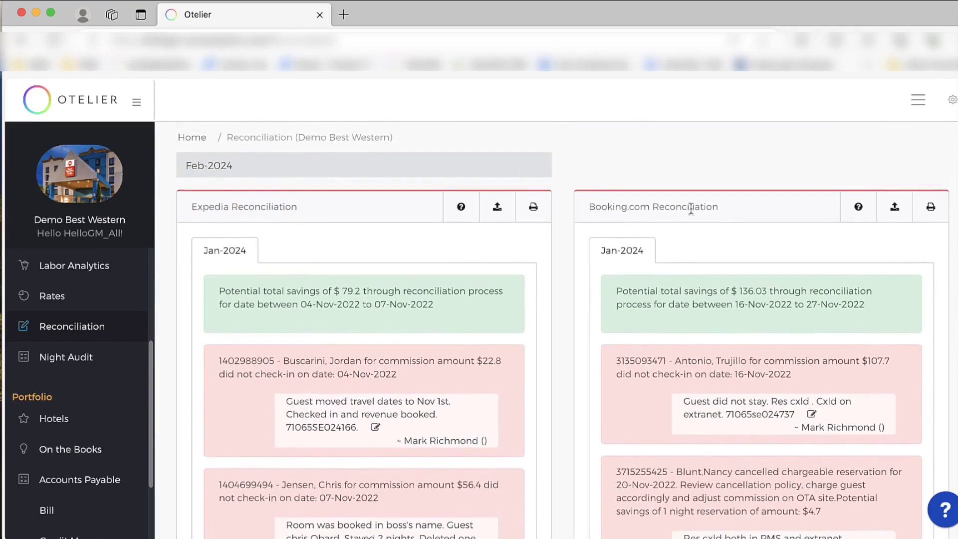
scroll(603, 264, "down", 10)
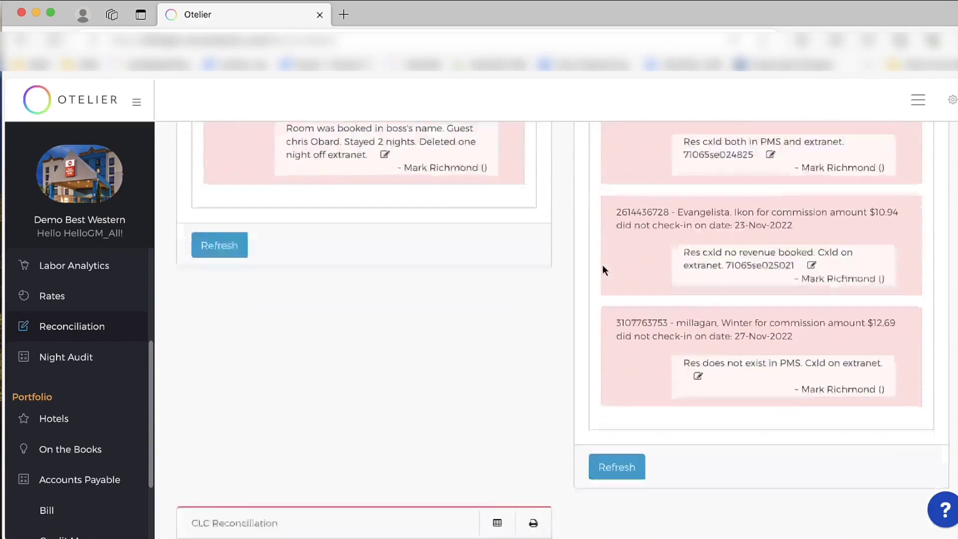
scroll(603, 266, "down", 3)
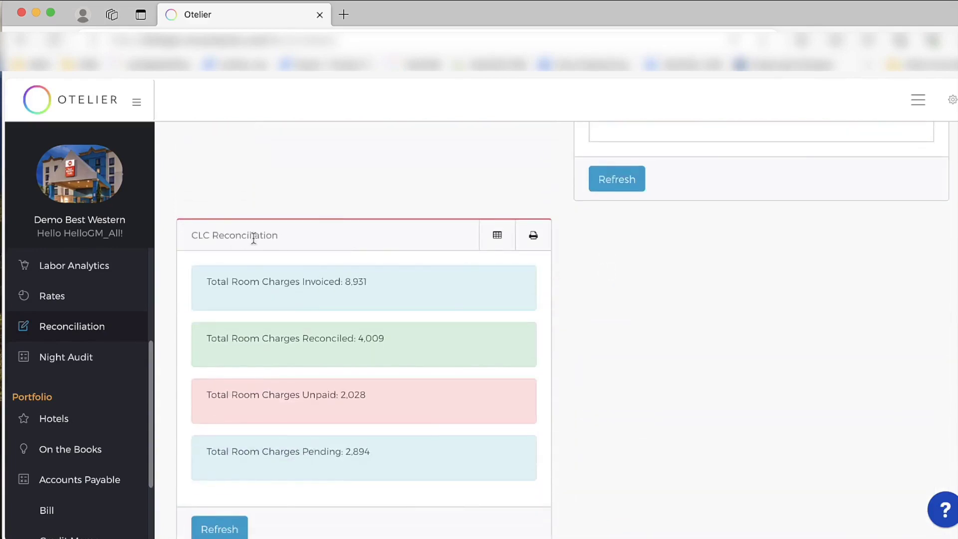
scroll(323, 240, "down", 2)
scroll(325, 237, "up", 15)
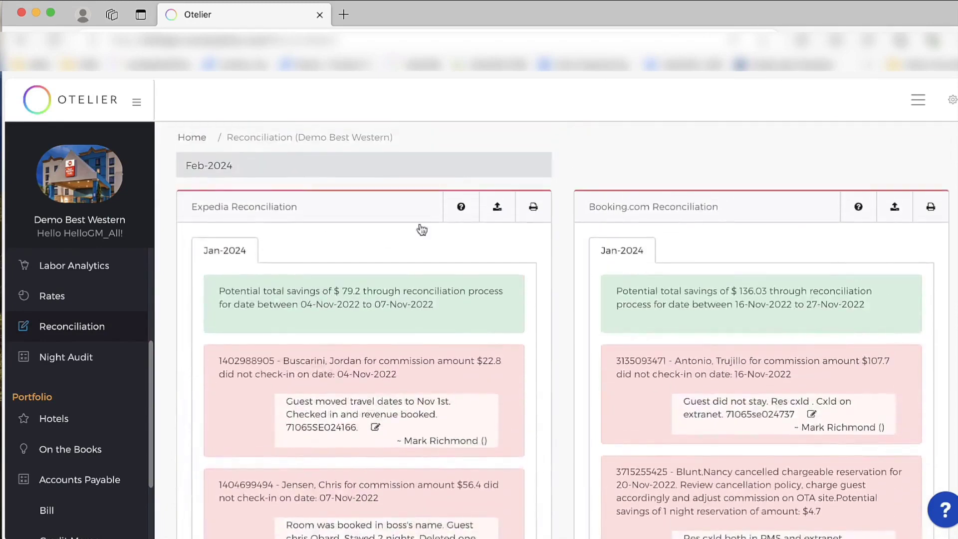
Dismiss the Expedia upload dialog and open the Booking.com reconciliation help in a separate tab.
left_click(498, 206)
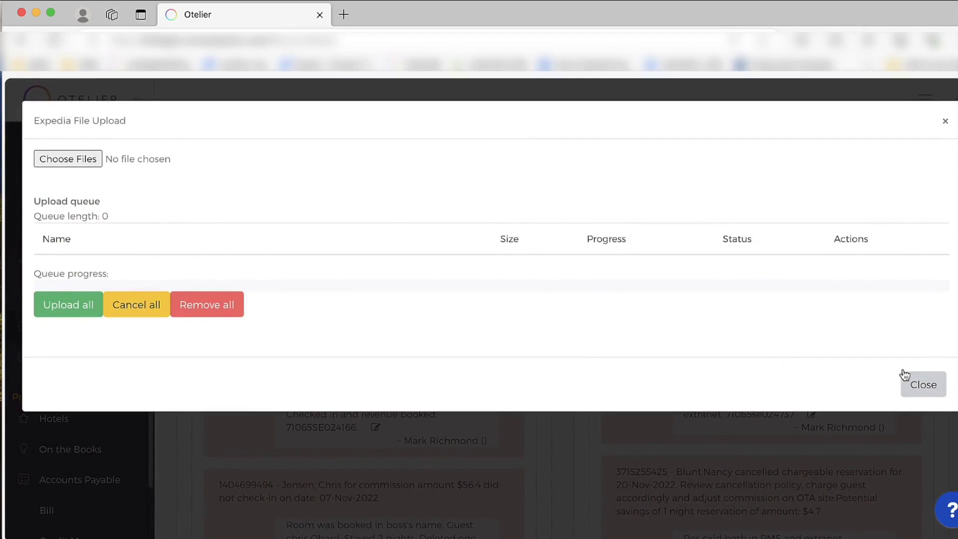
left_click(923, 384)
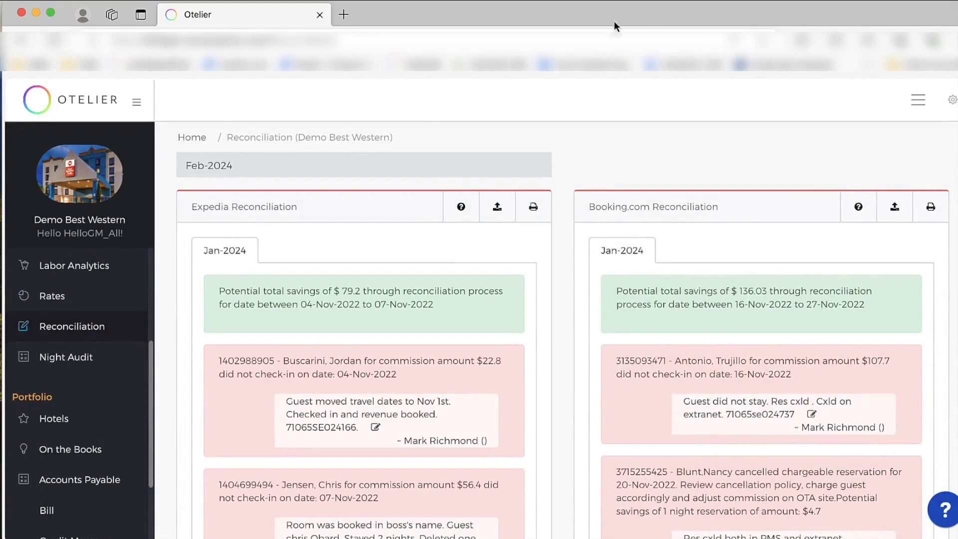
left_click(861, 207)
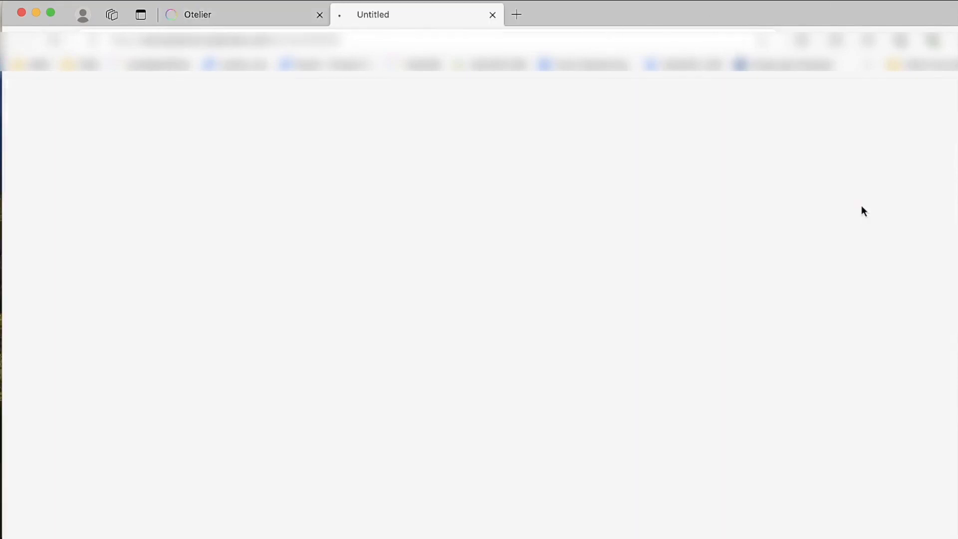
left_click(232, 17)
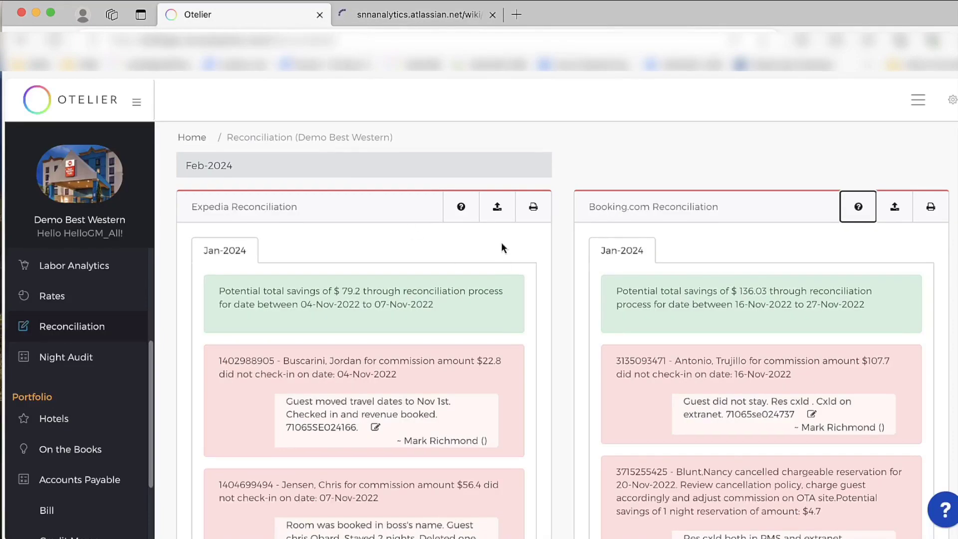
Select the 04-Nov-2022 check-in date and edit the first Expedia no-show item's comment.
scroll(501, 243, "down", 2)
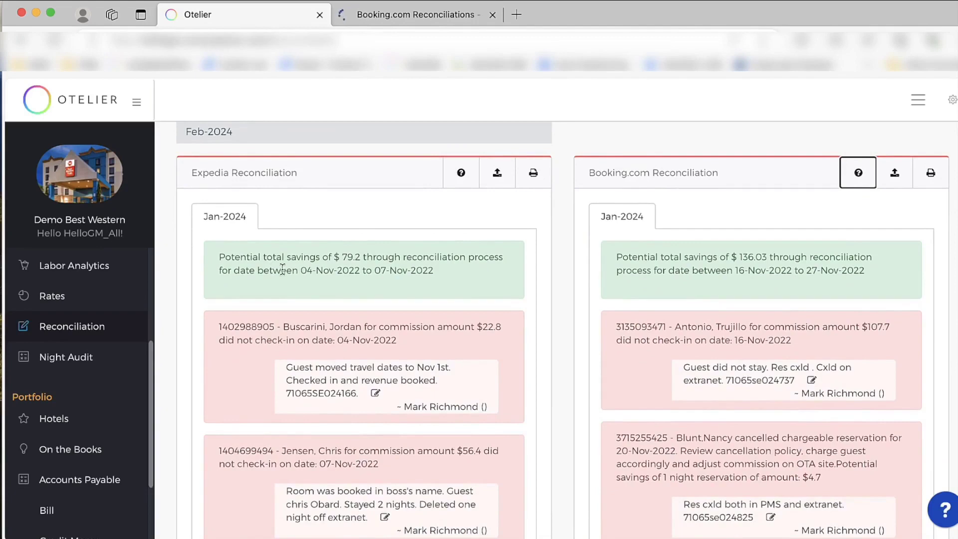
scroll(429, 272, "down", 3)
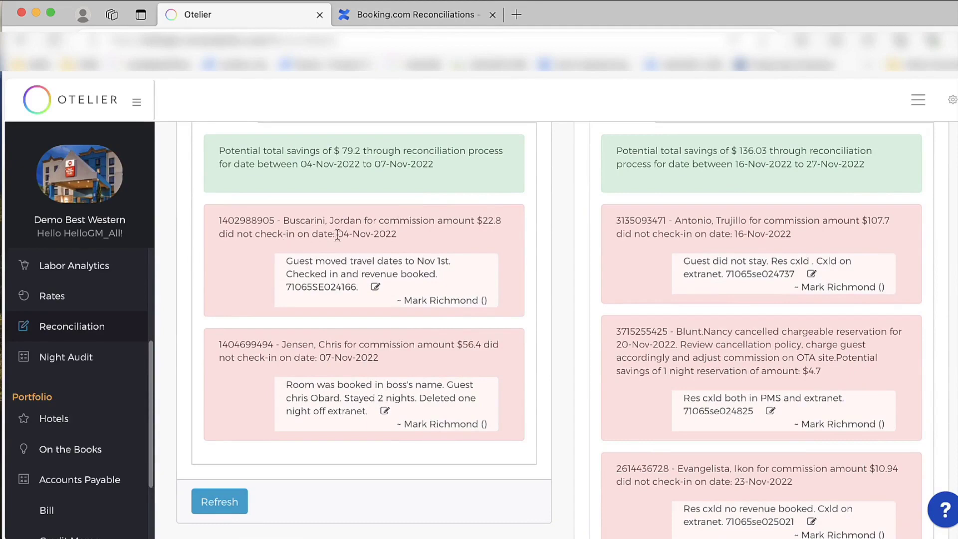
left_click_drag(337, 234, 407, 236)
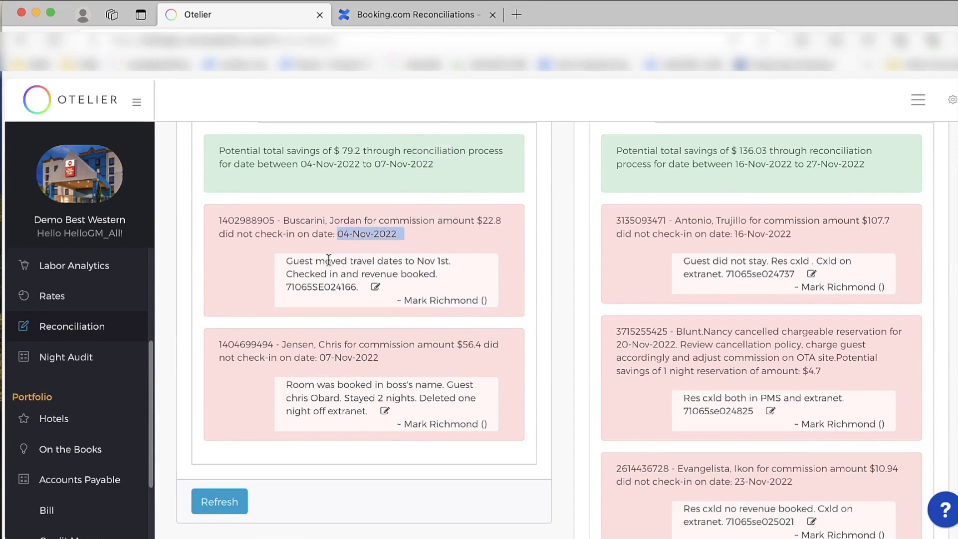
left_click(374, 287)
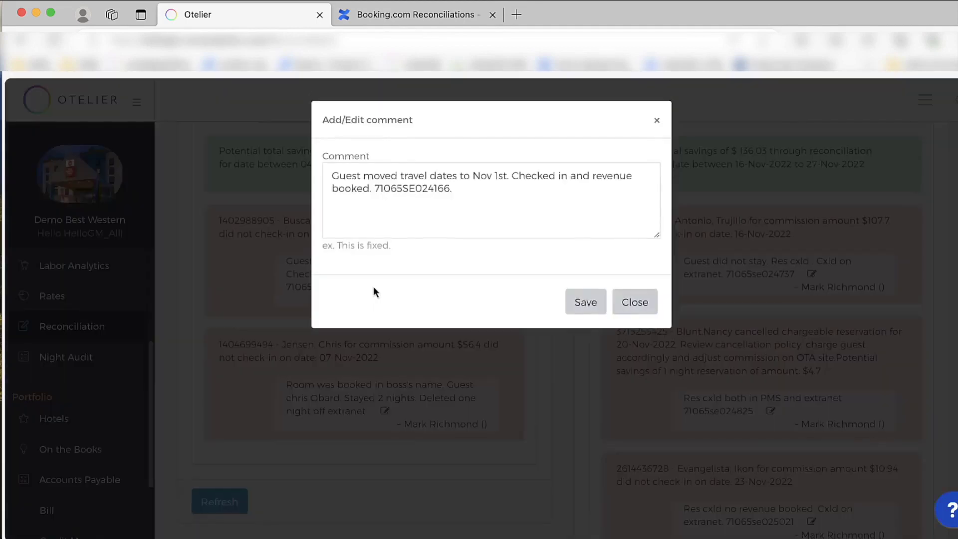
Start editing the comment text on the discrepancy.
left_click(475, 190)
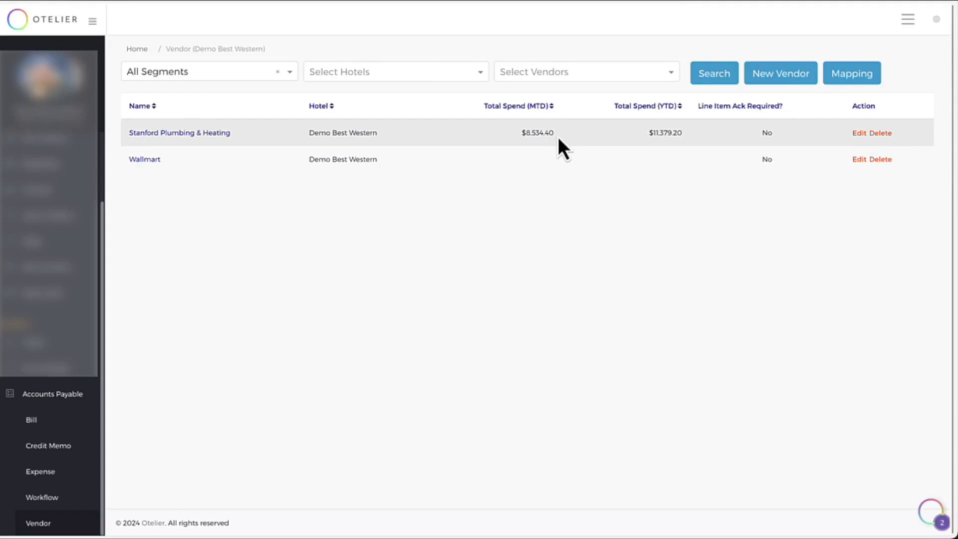
left_click(212, 137)
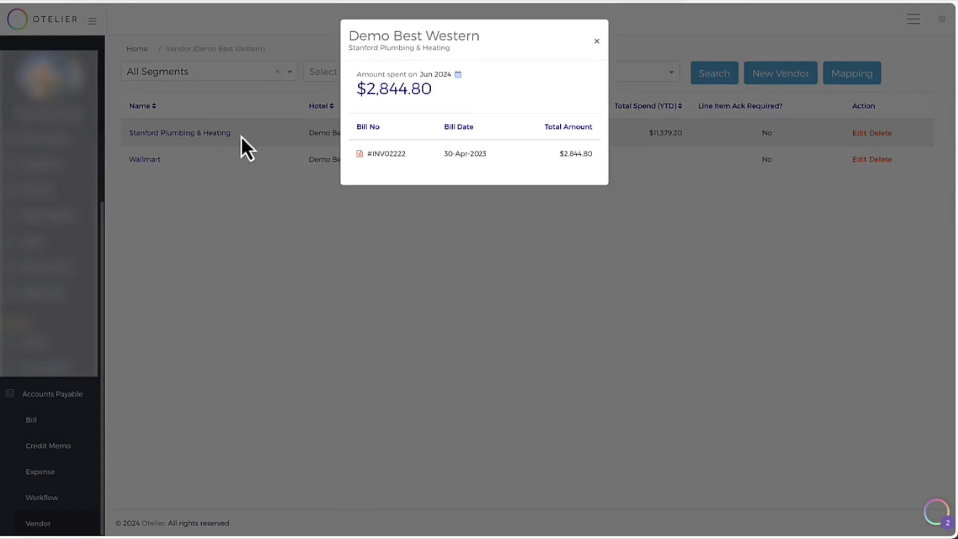
left_click(361, 156)
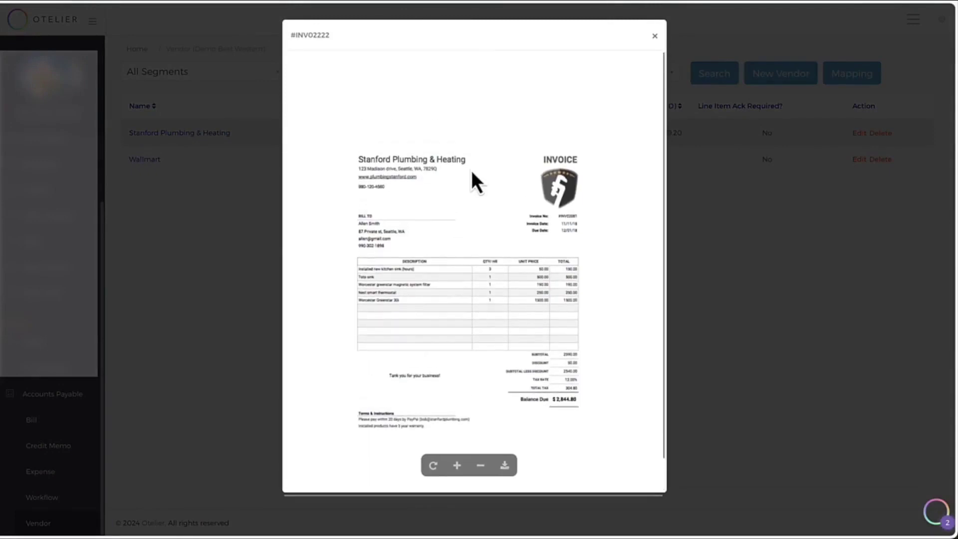
left_click(655, 37)
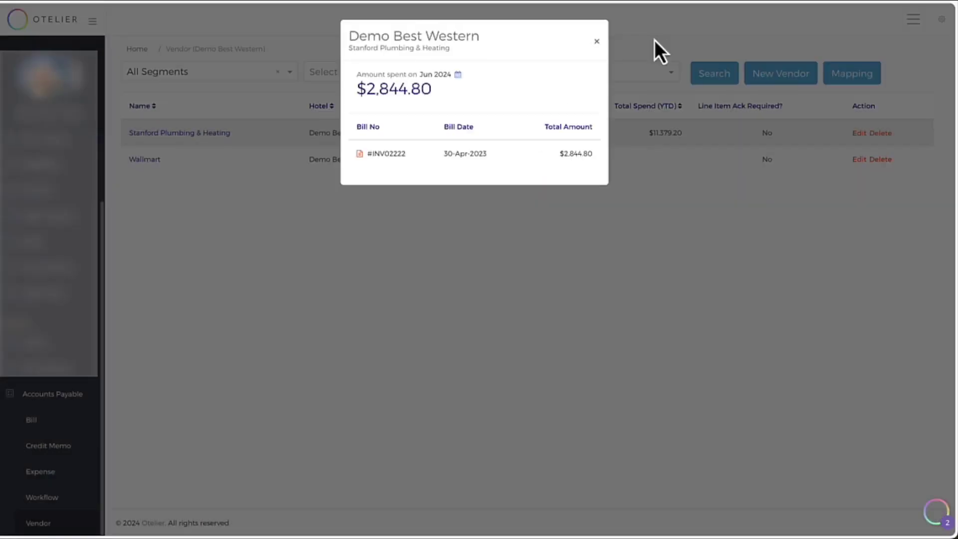
left_click(602, 45)
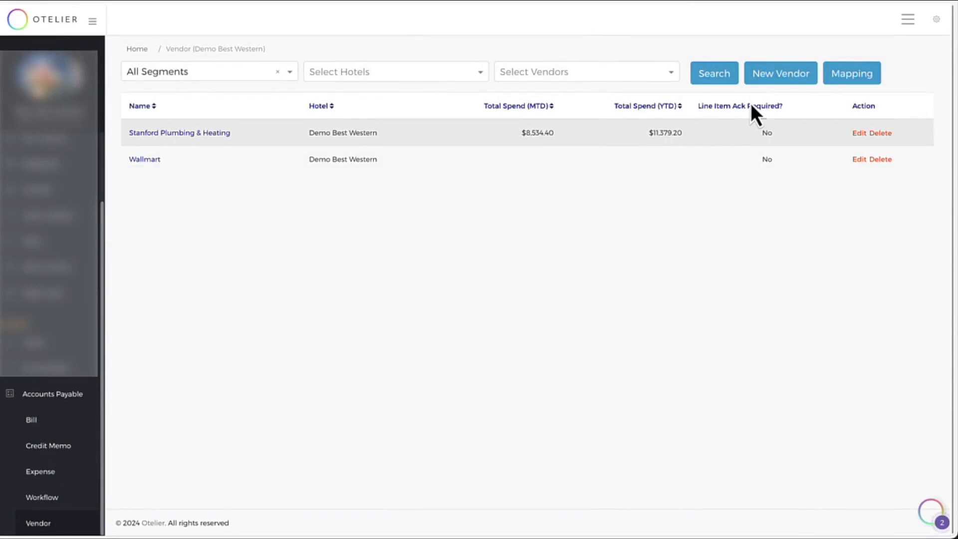
Start a new vendor, Local Plumbing Company, with its account number, marked 1099 Individual.
left_click(784, 82)
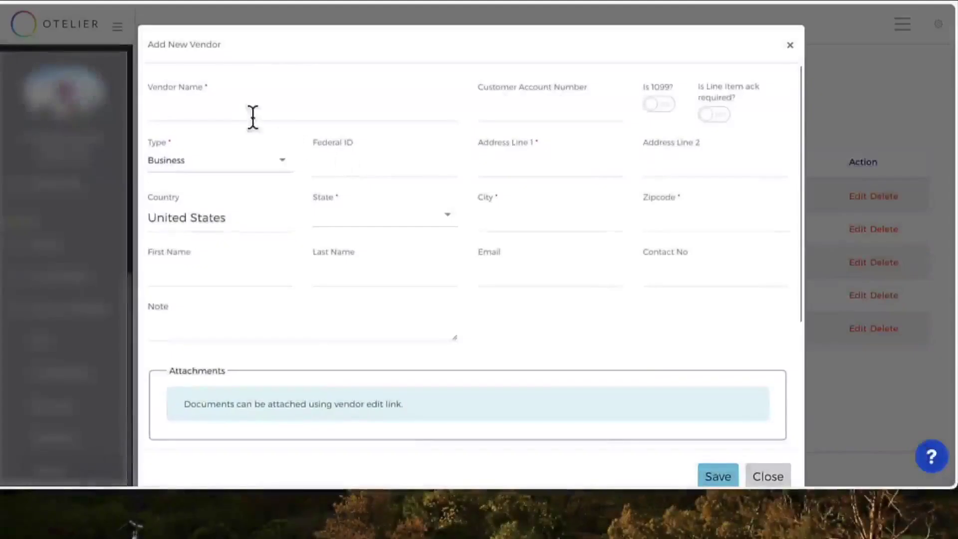
left_click(232, 104)
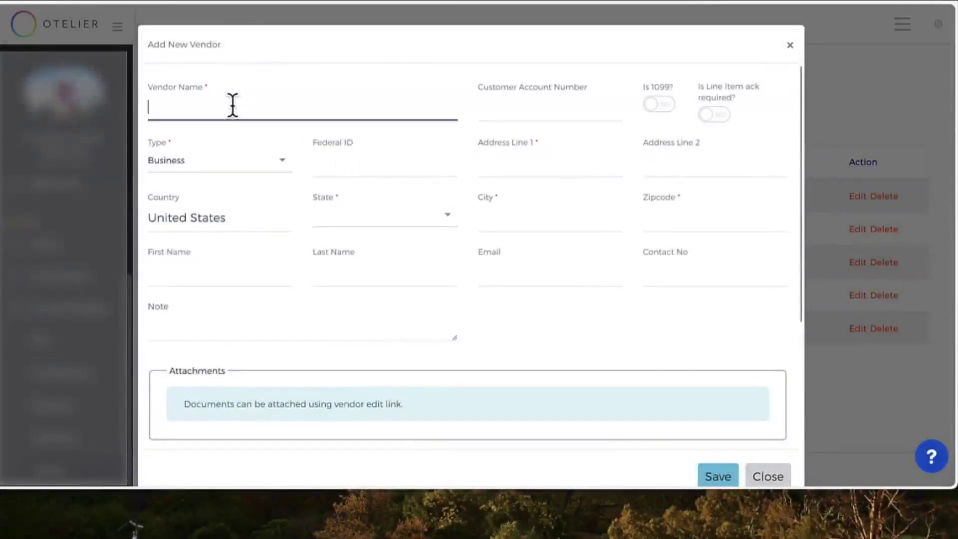
type("Local Plumbing Company")
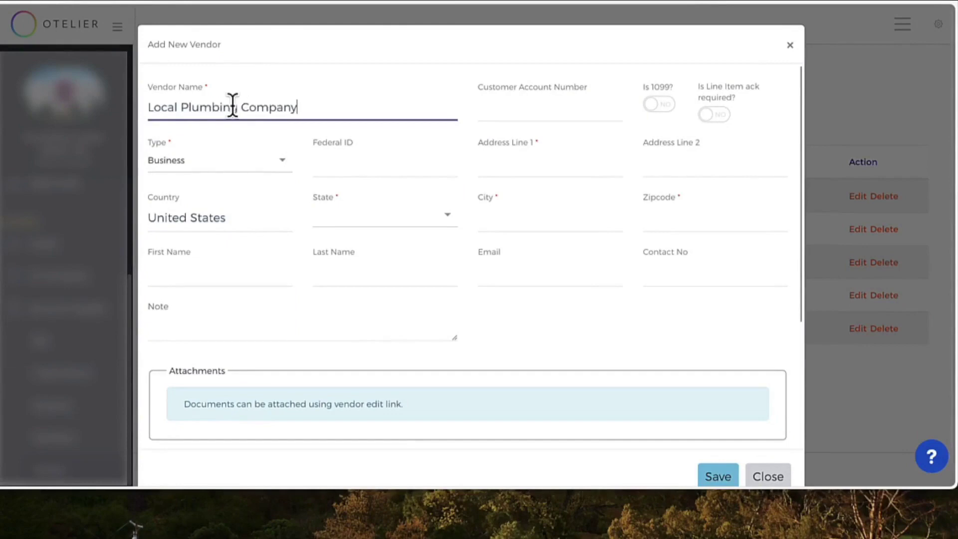
key("Tab")
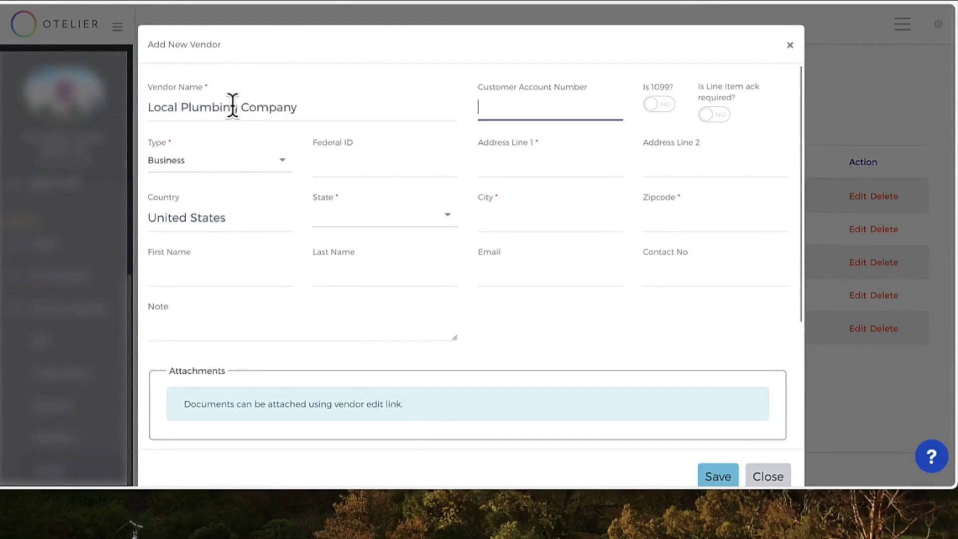
type("898989")
key("Tab")
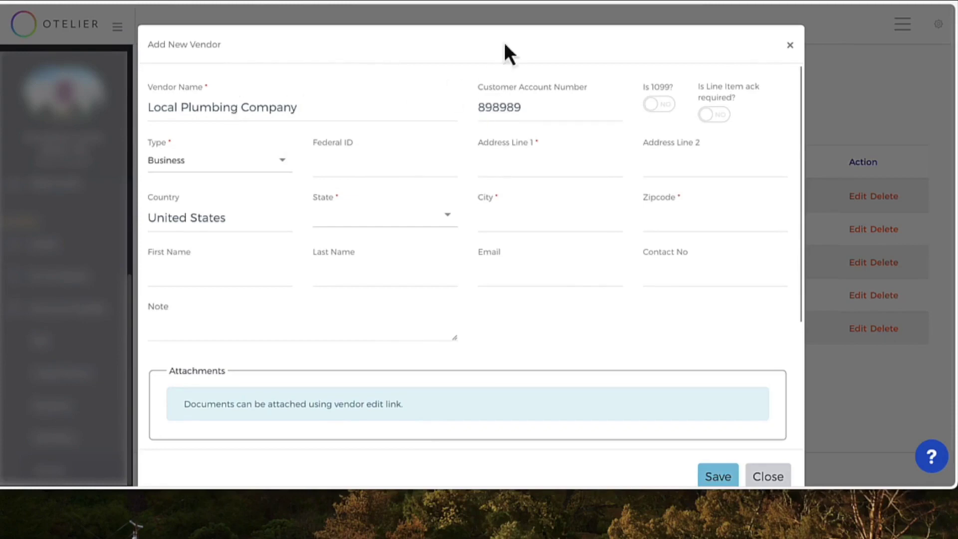
left_click(661, 107)
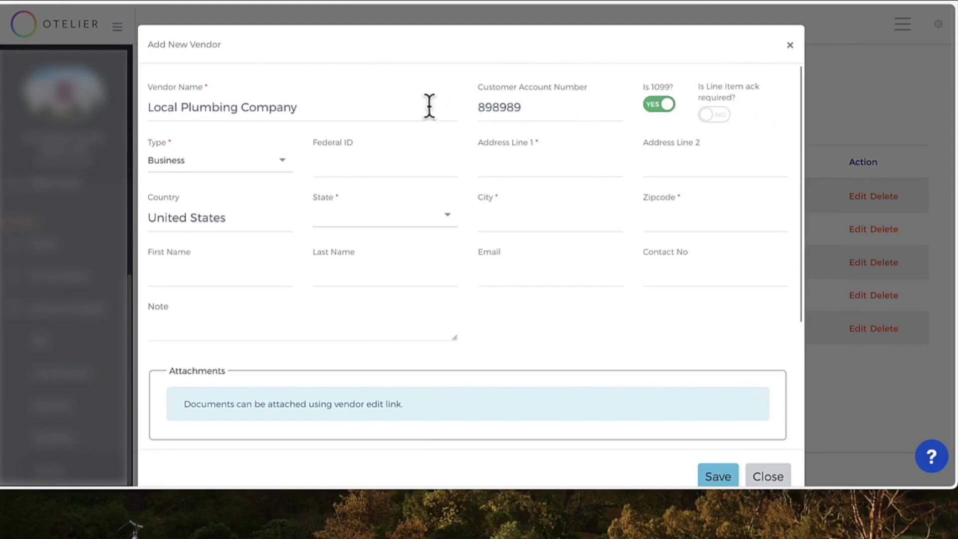
left_click(281, 162)
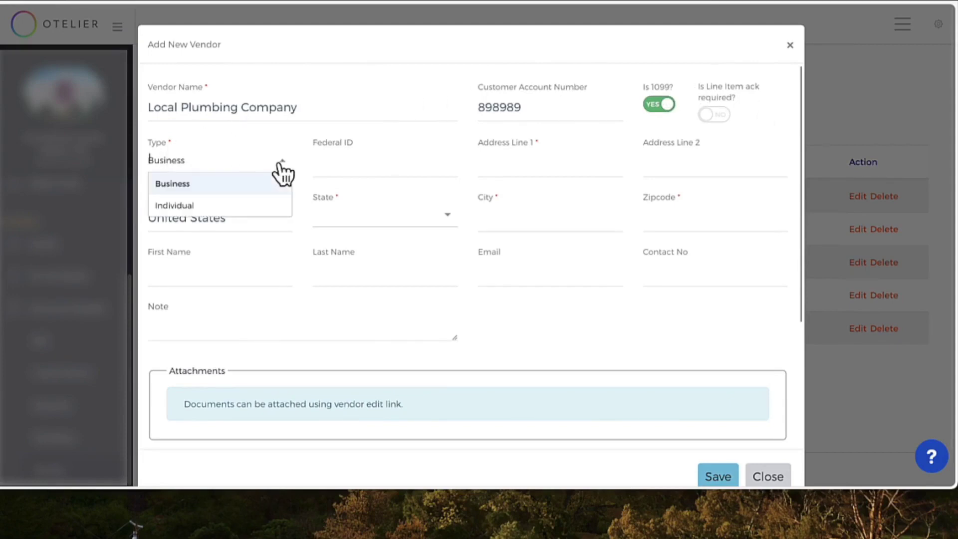
left_click(210, 203)
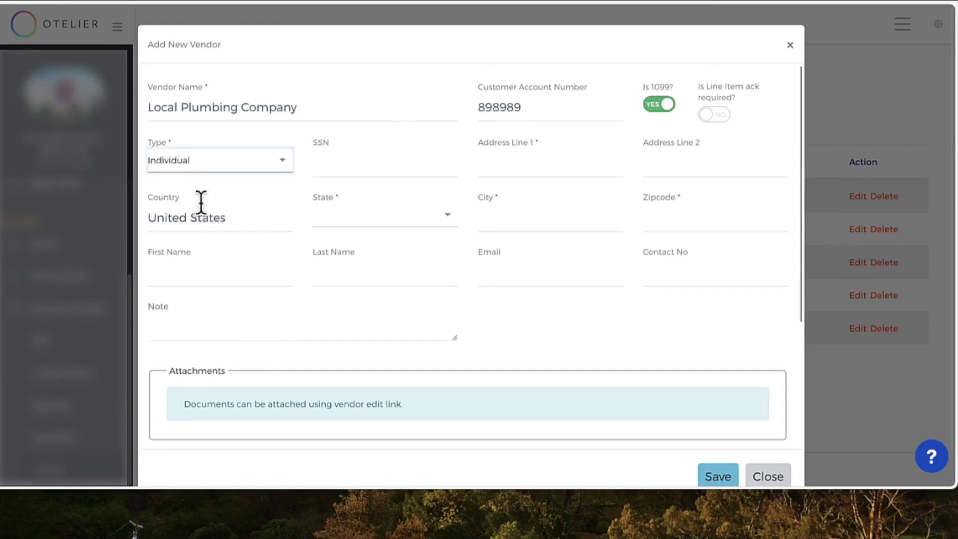
Enter the vendor's SSN and its full Arizona street address with ZIP code.
left_click(349, 166)
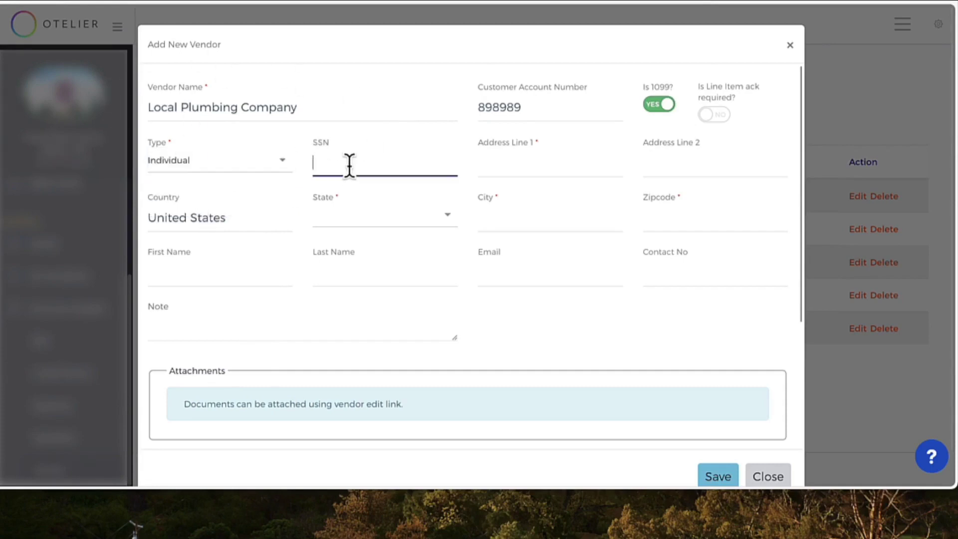
type("898-9")
key("BackSpace")
key("BackSpace")
type("-989-9090")
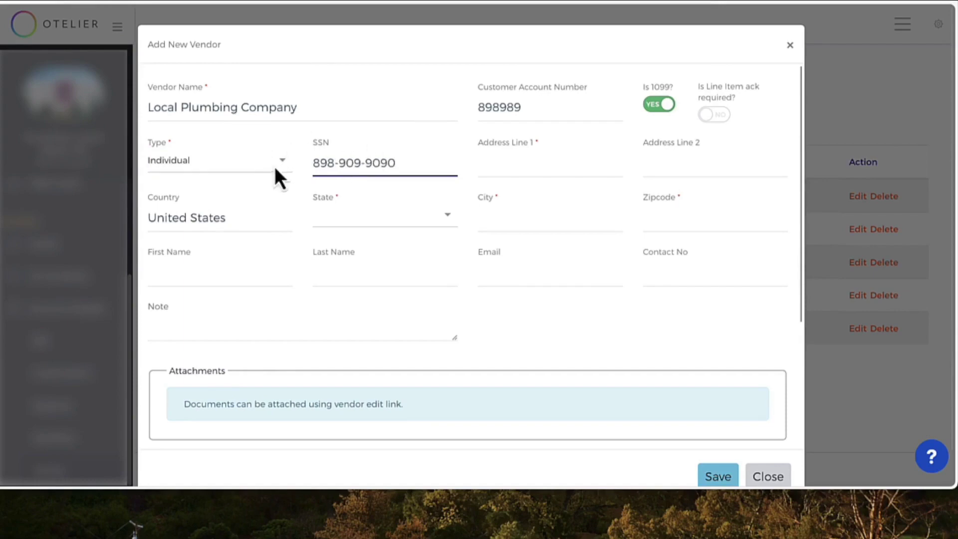
left_click(516, 168)
type("8989 N North Street")
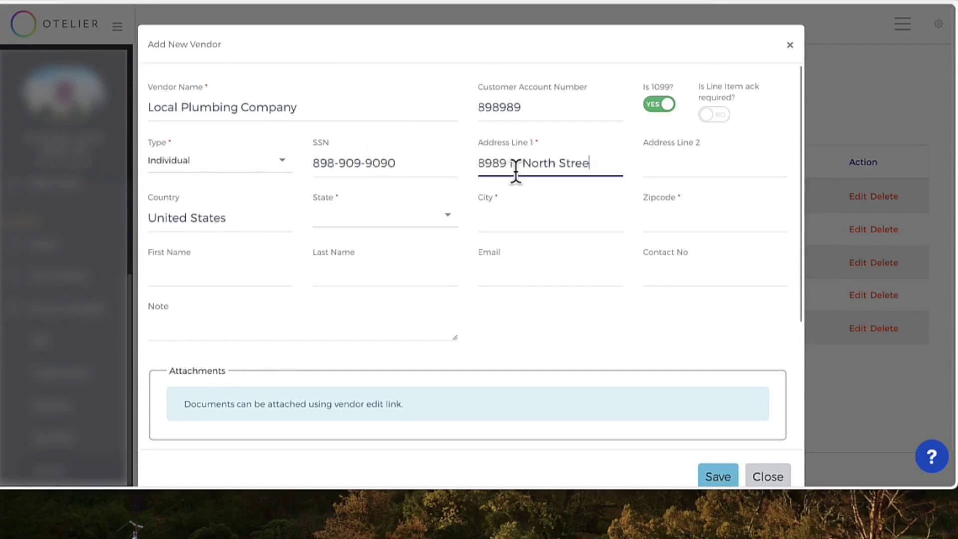
key("Tab")
key("Tab")
key("Tab")
type("Ar")
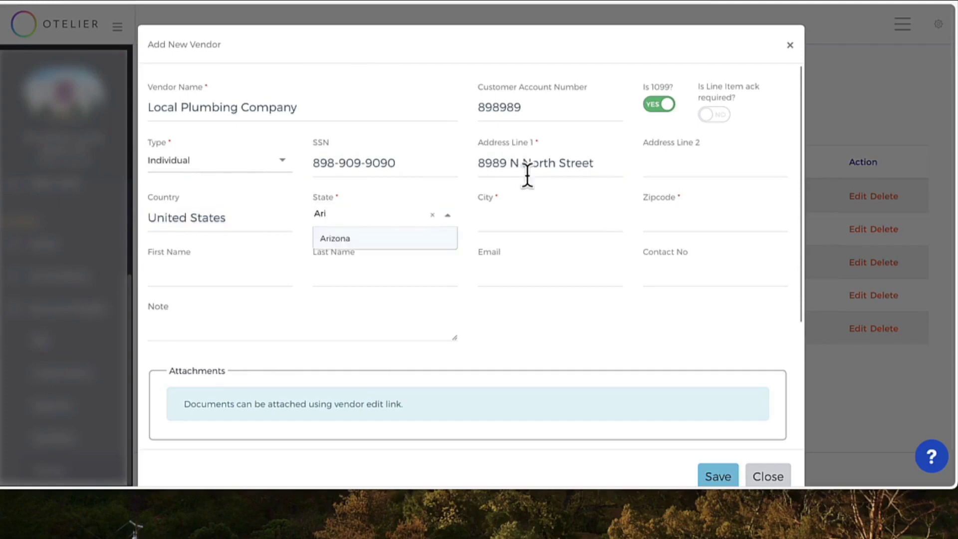
key("Tab")
type("Tuscon")
key("Tab")
type("87877")
key("Tab")
Add the contact person's name and a note about net-30 terms and on-time payment.
type("Russell")
key("Tab")
type("Meek")
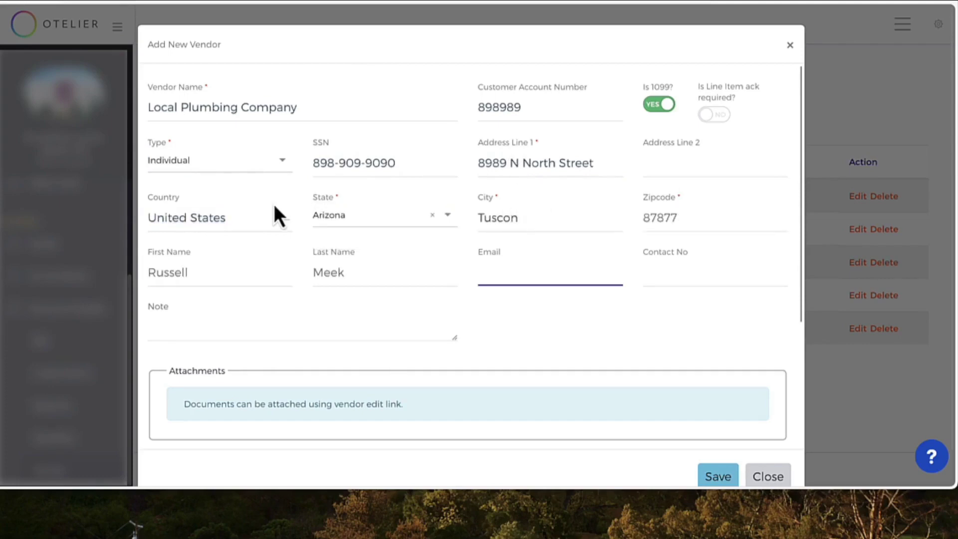
left_click(193, 330)
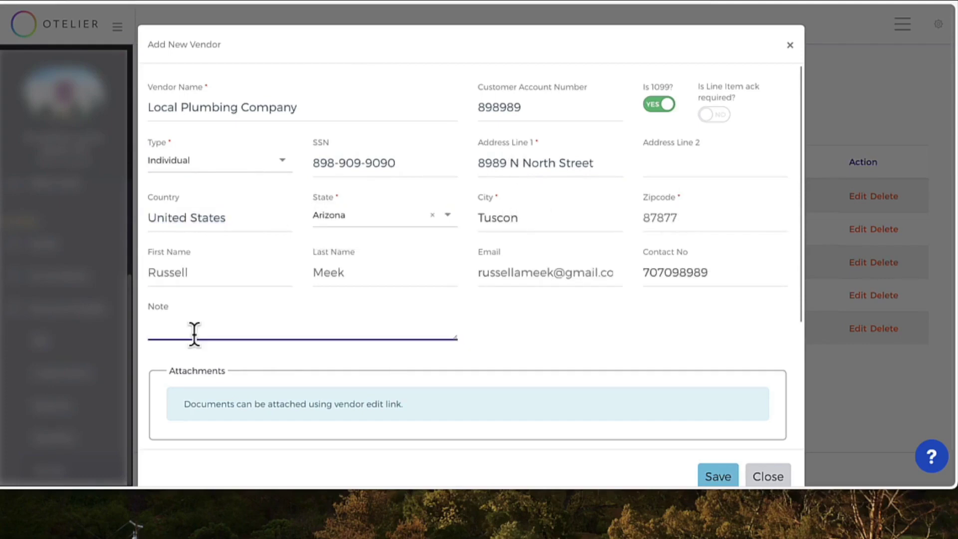
type("We hav")
type("e a net 30 da")
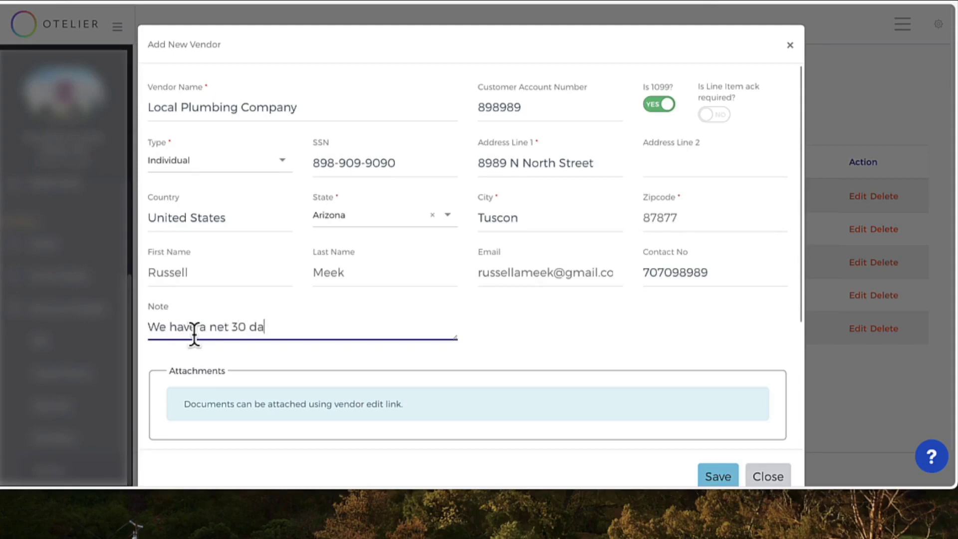
type("ys with Russell the")
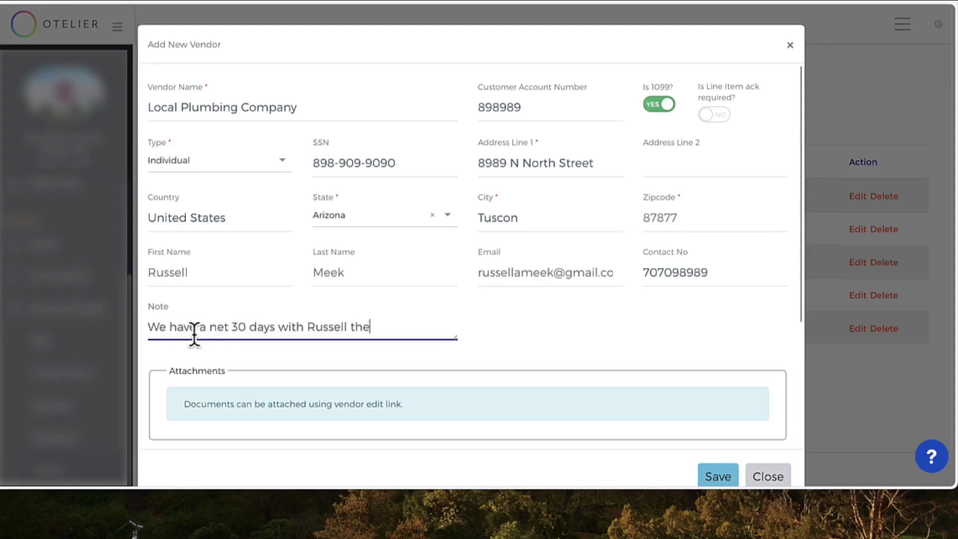
type(" plumber p")
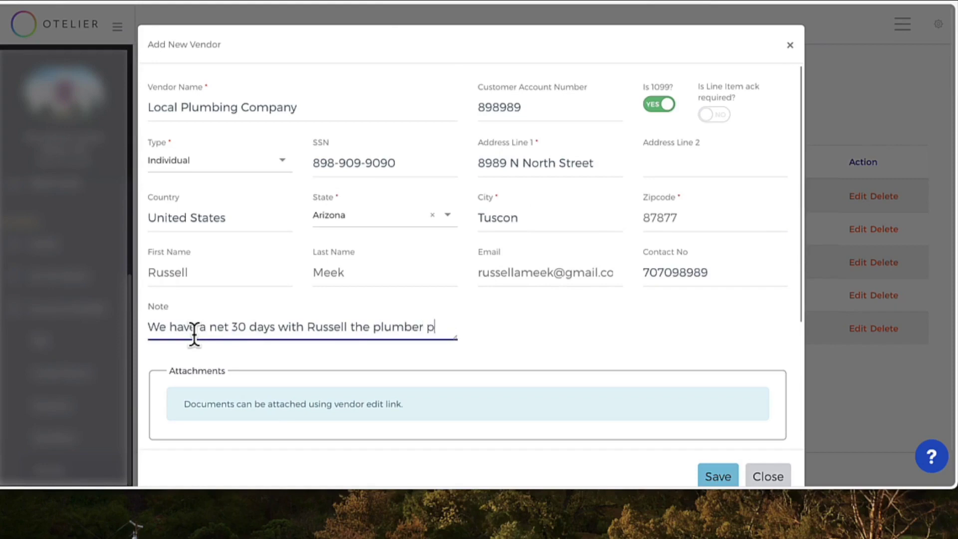
type("lease make sure to pay")
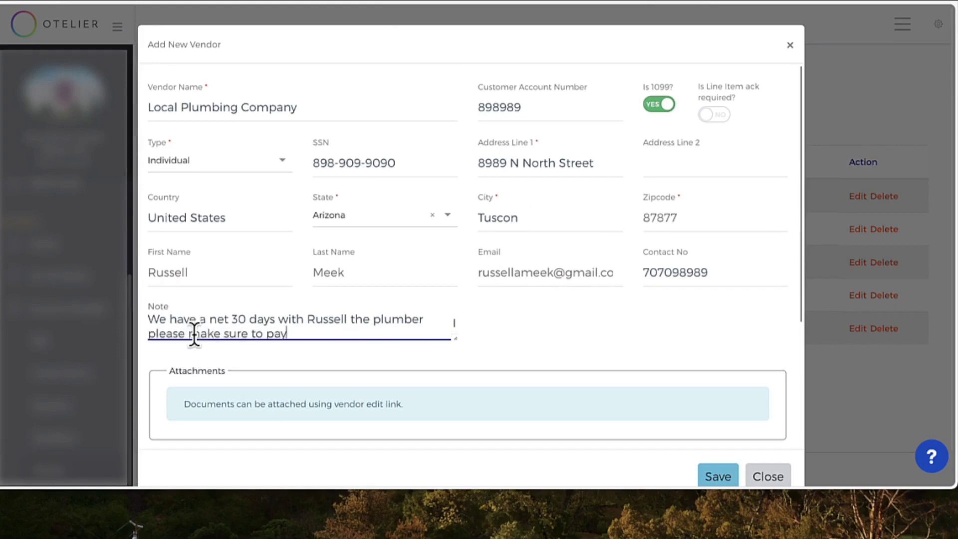
type(" on time.")
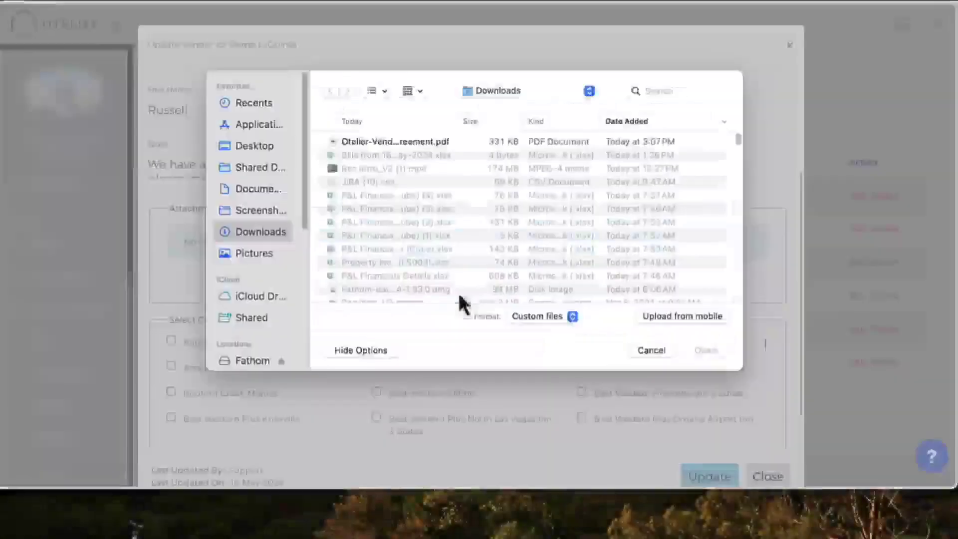
Attach Otelier-Vendor Agreement.pdf and save the Local Plumbing Company vendor.
left_click(381, 141)
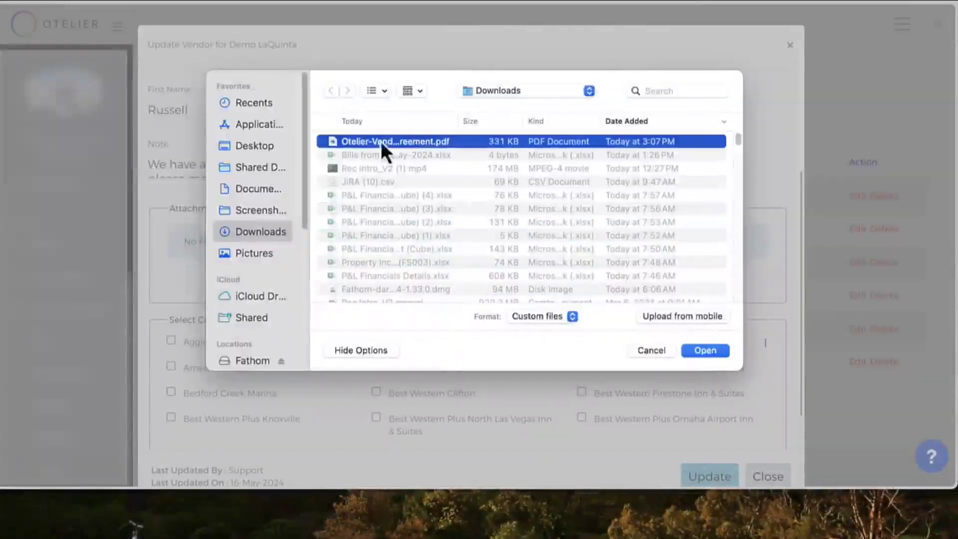
left_click(703, 354)
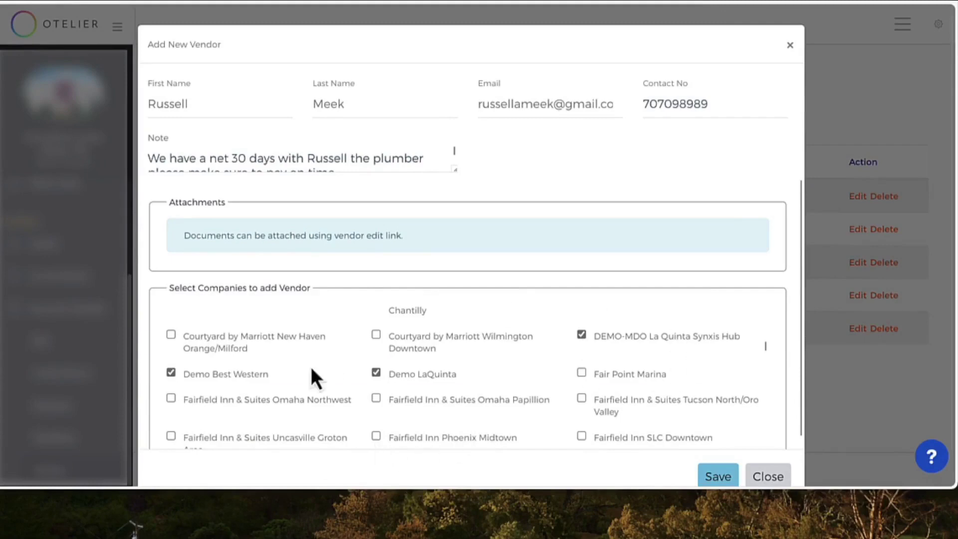
scroll(540, 347, "down", 1)
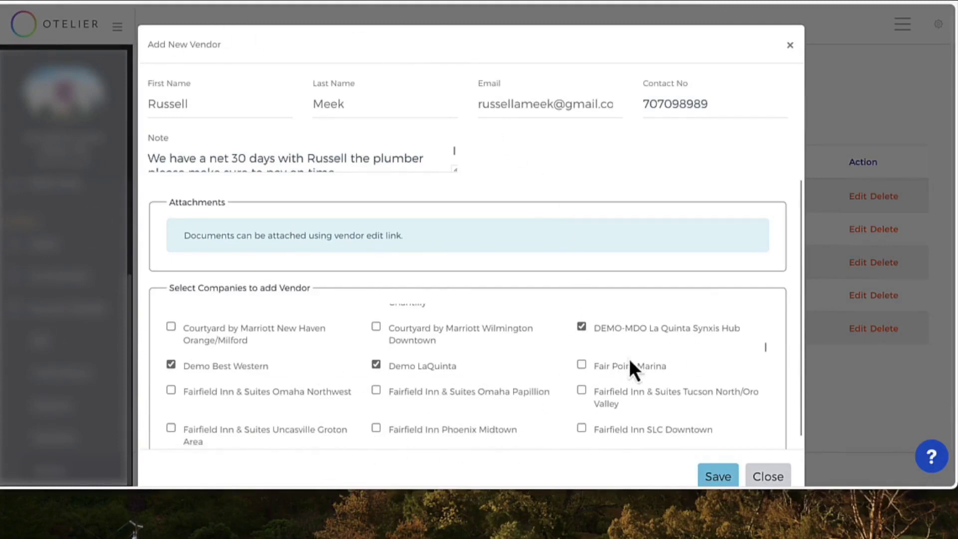
scroll(788, 255, "down", 1)
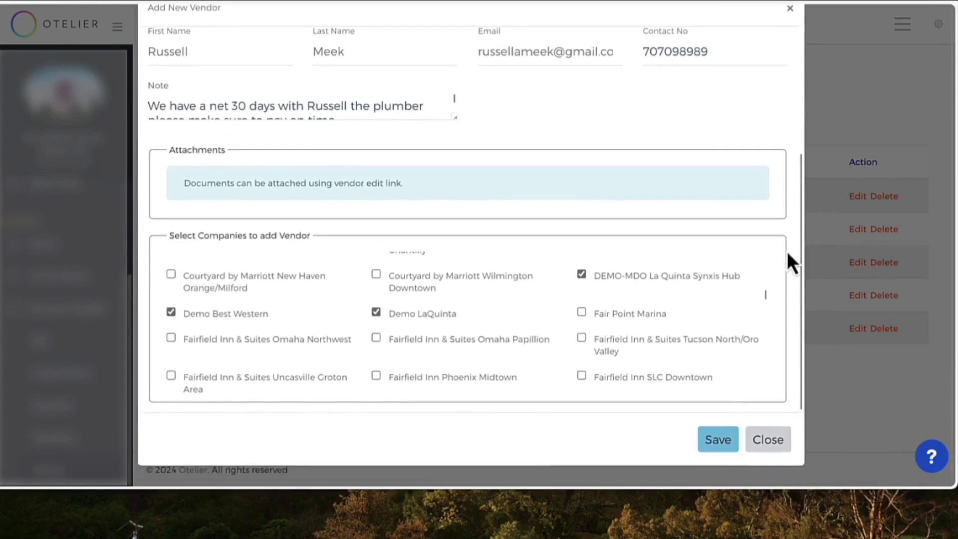
left_click(714, 443)
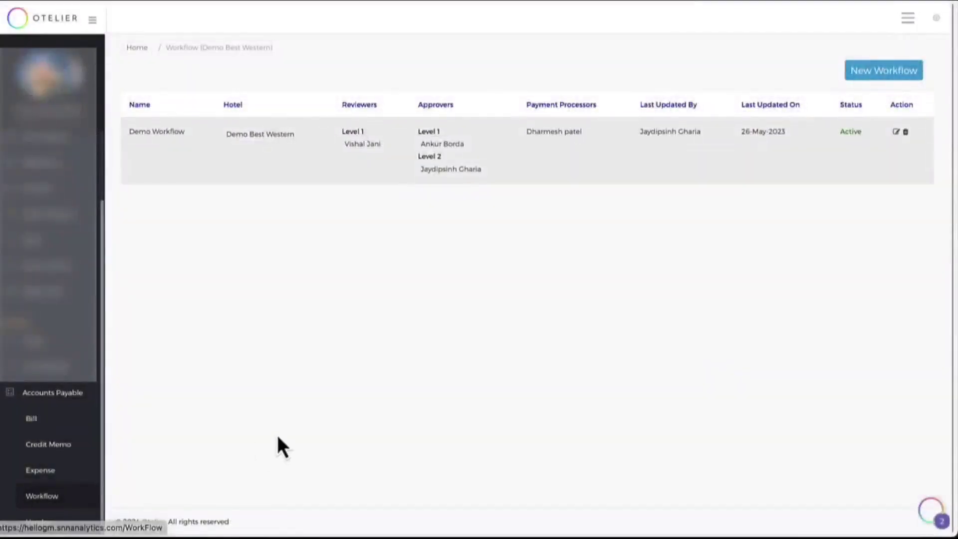
Check the existing workflow, then draft 'Demo Approval Flow' for the three demo hotels.
left_click(896, 133)
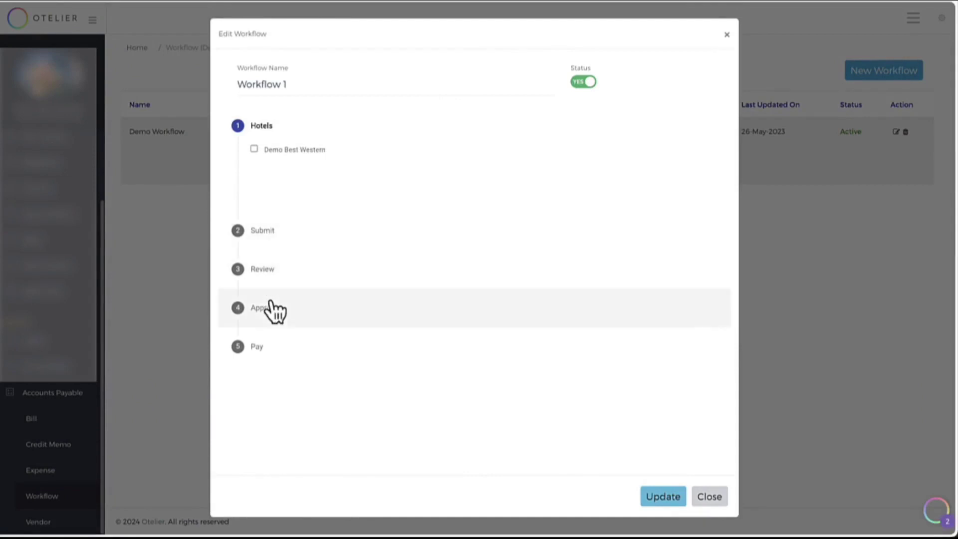
left_click(707, 495)
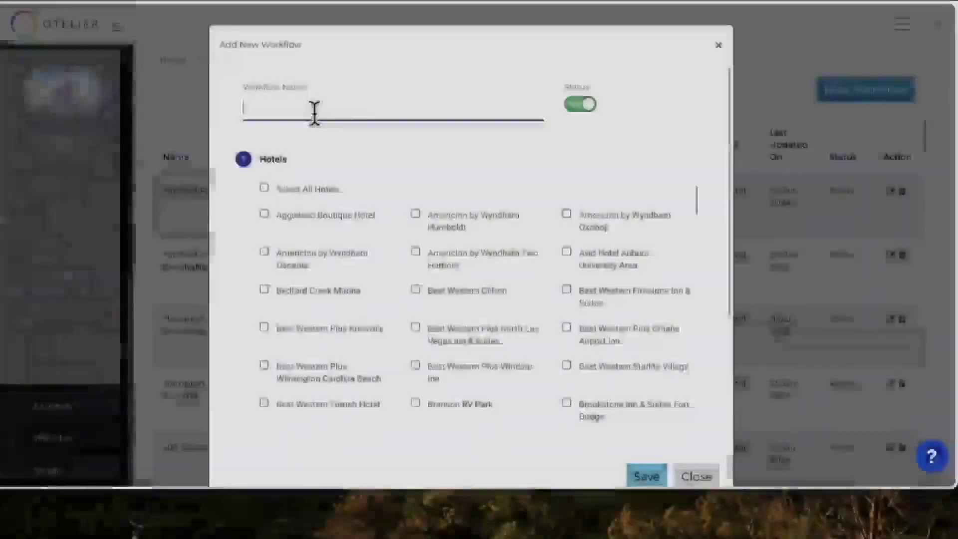
type("Demo Approval Flow")
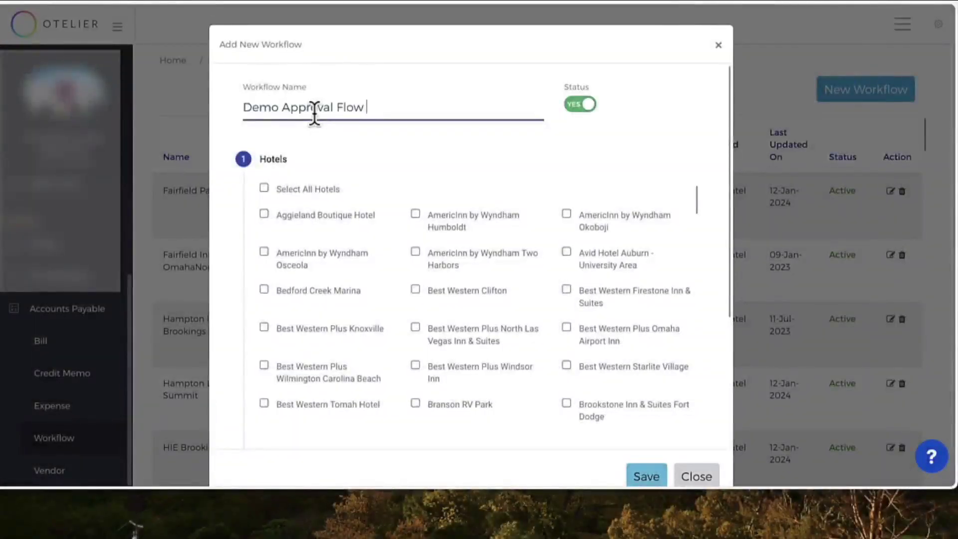
scroll(433, 257, "down", 5)
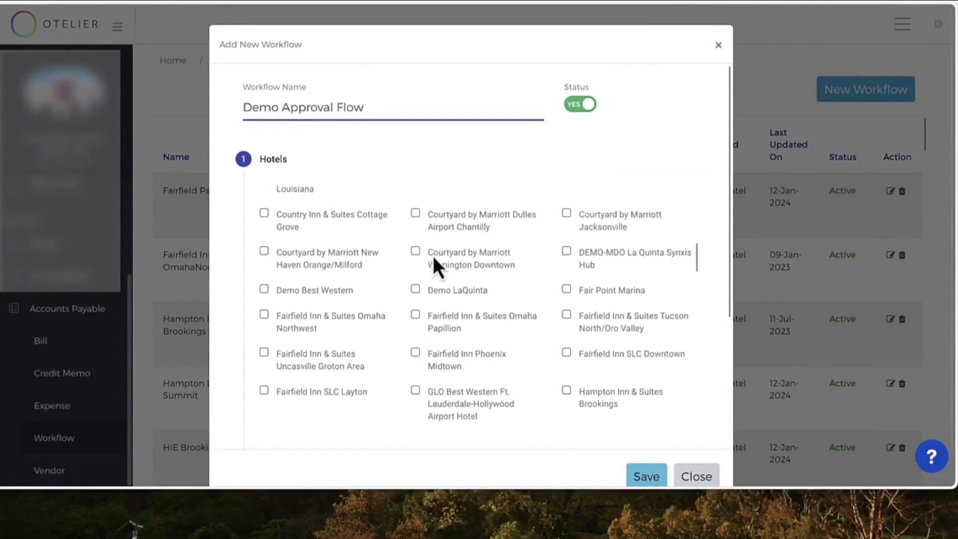
left_click(414, 291)
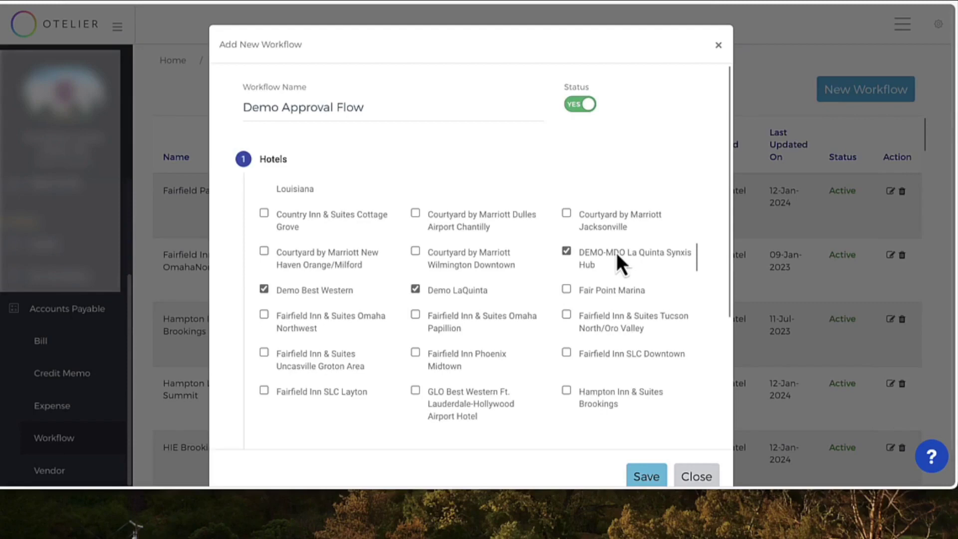
scroll(616, 253, "down", 5)
scroll(714, 345, "down", 4)
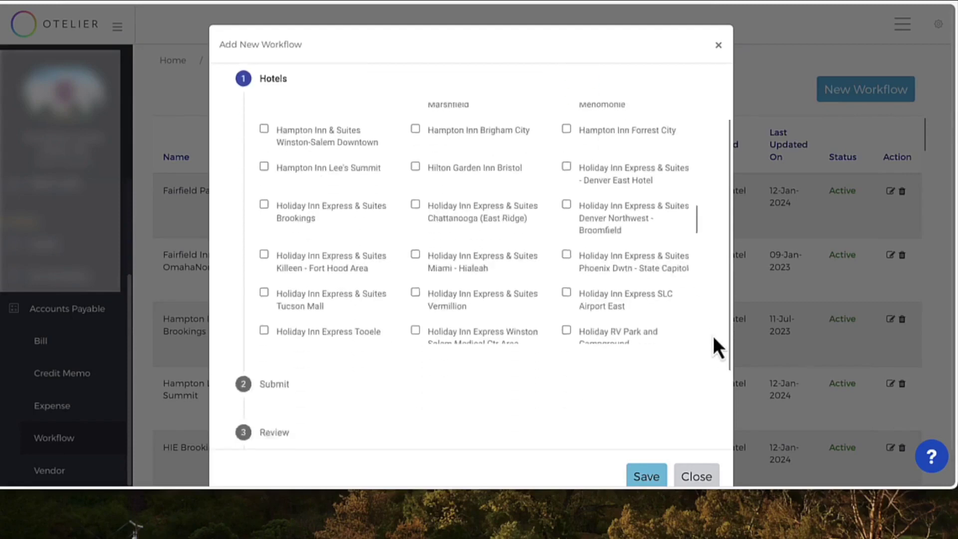
scroll(714, 344, "down", 1)
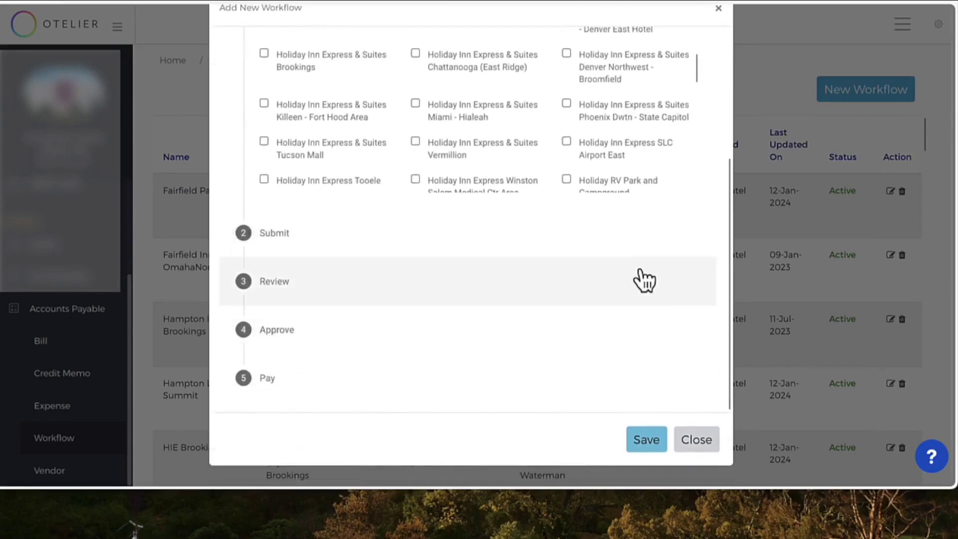
Choose the user allowed to create bills on the Submit step.
left_click(494, 247)
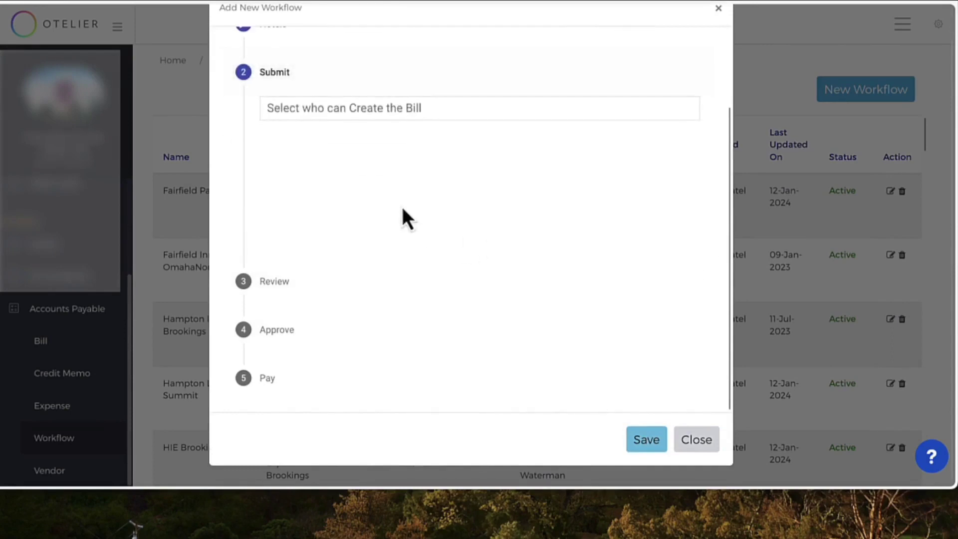
left_click(356, 120)
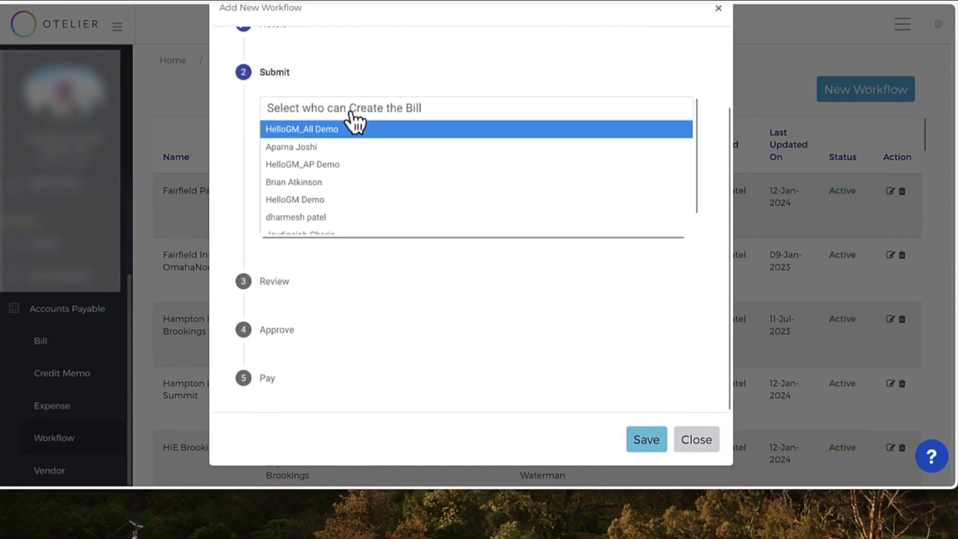
scroll(364, 172, "down", 3)
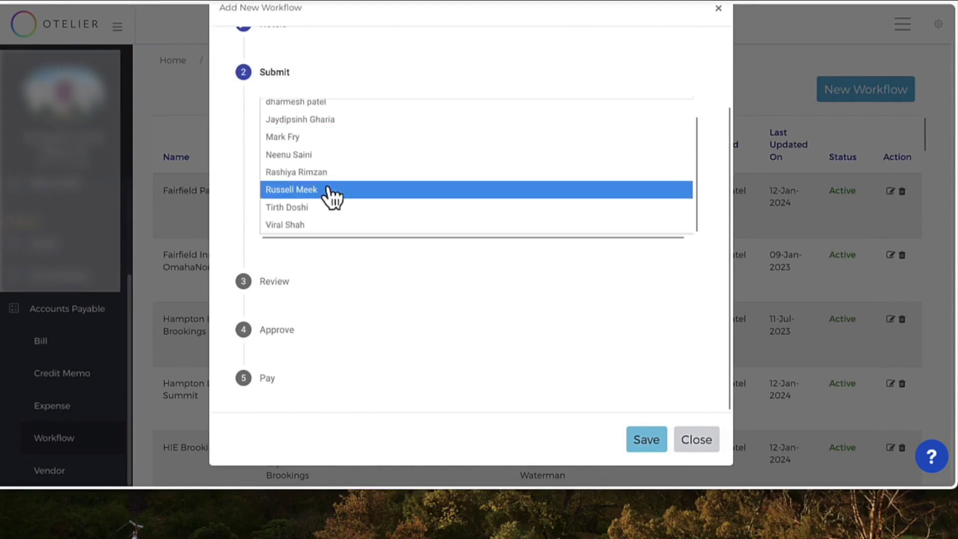
left_click(330, 193)
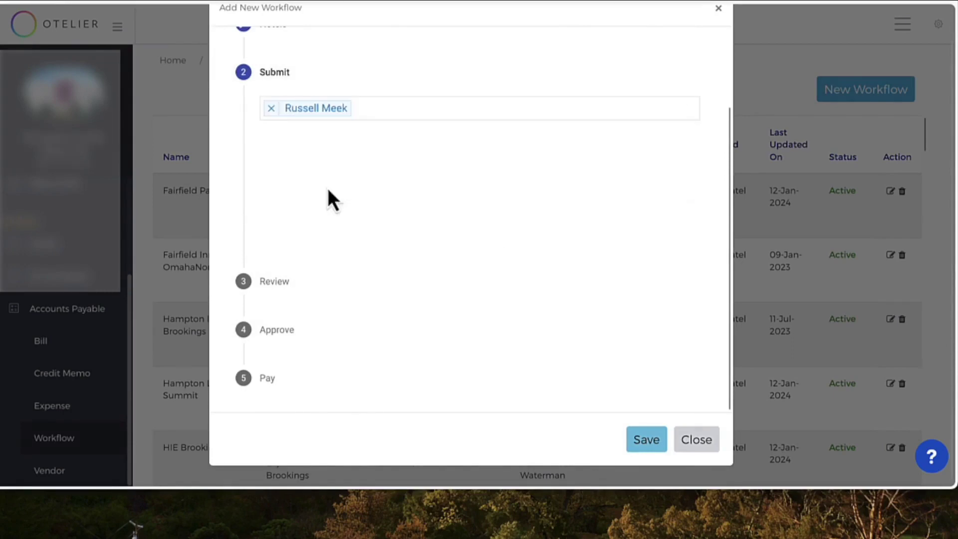
Assign a level 1 reviewer on the Review step.
left_click(312, 288)
left_click(556, 206)
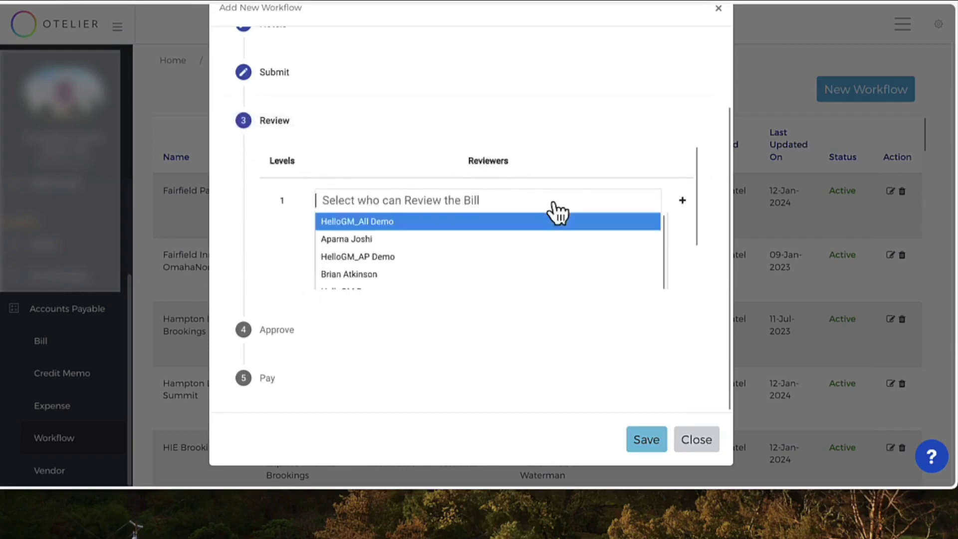
left_click(442, 278)
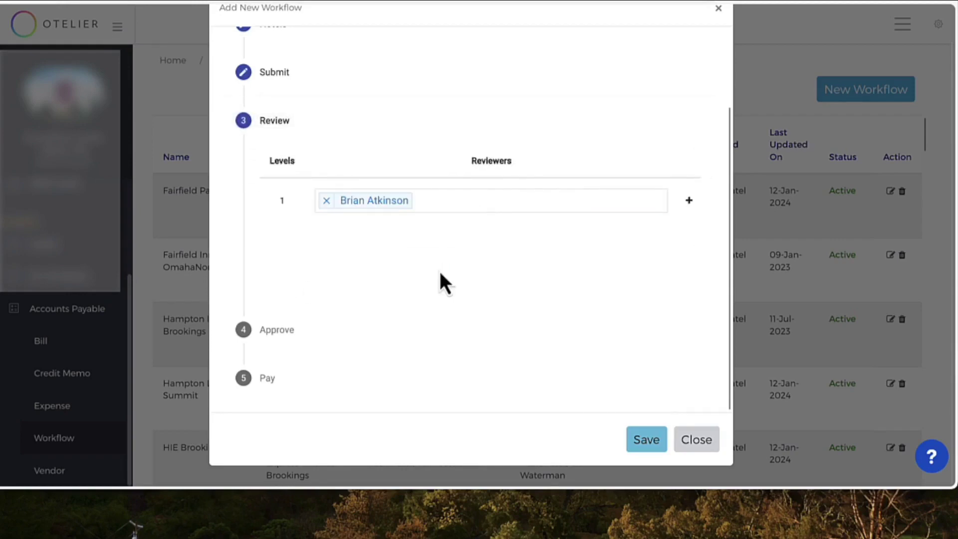
Assign a level 1 approver on the Approve step.
left_click(332, 340)
left_click(476, 256)
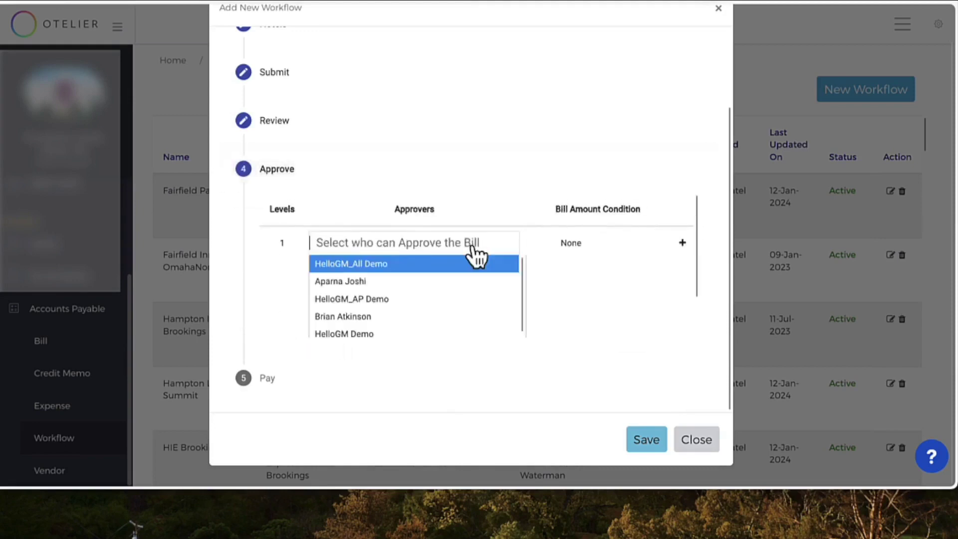
left_click(405, 282)
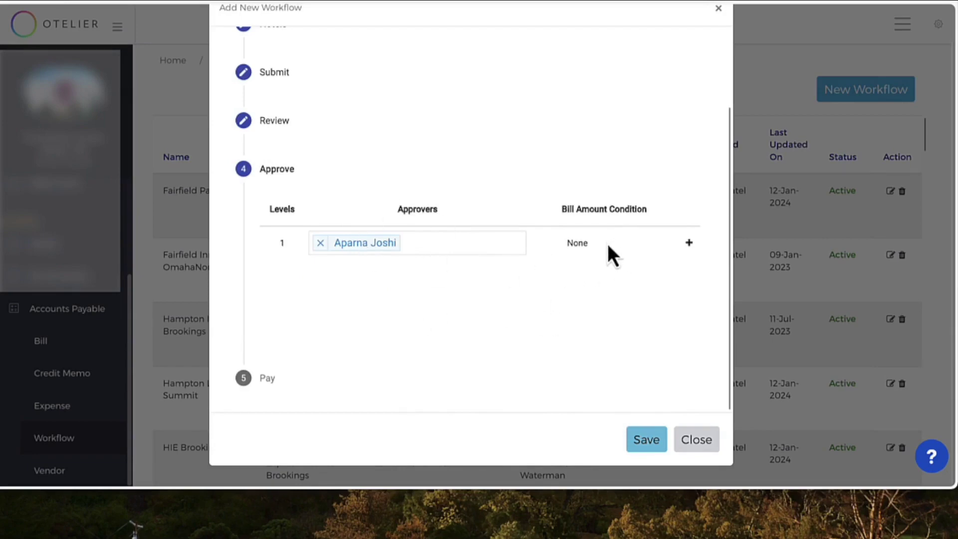
Add a level 2 approver applying to bills greater than $5,000.
left_click(689, 243)
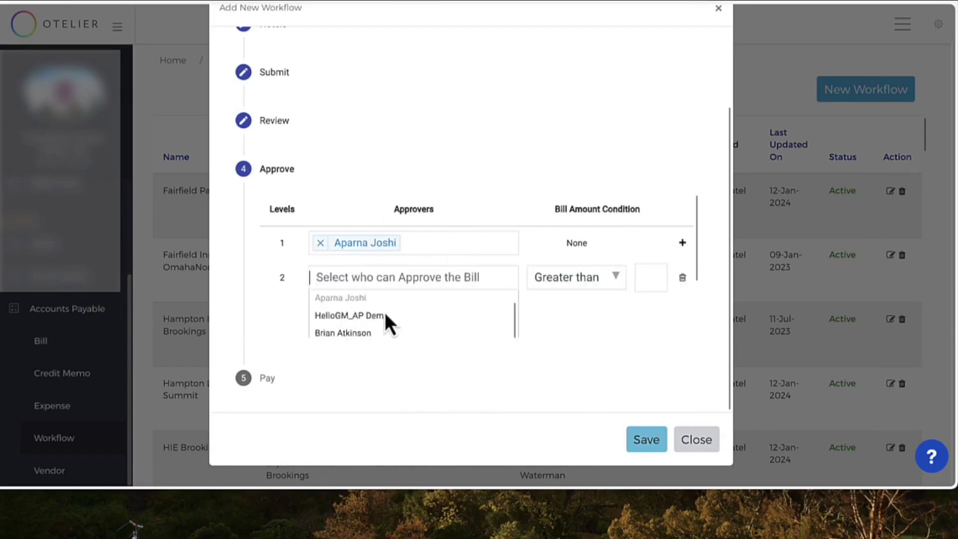
scroll(389, 320, "down", 1)
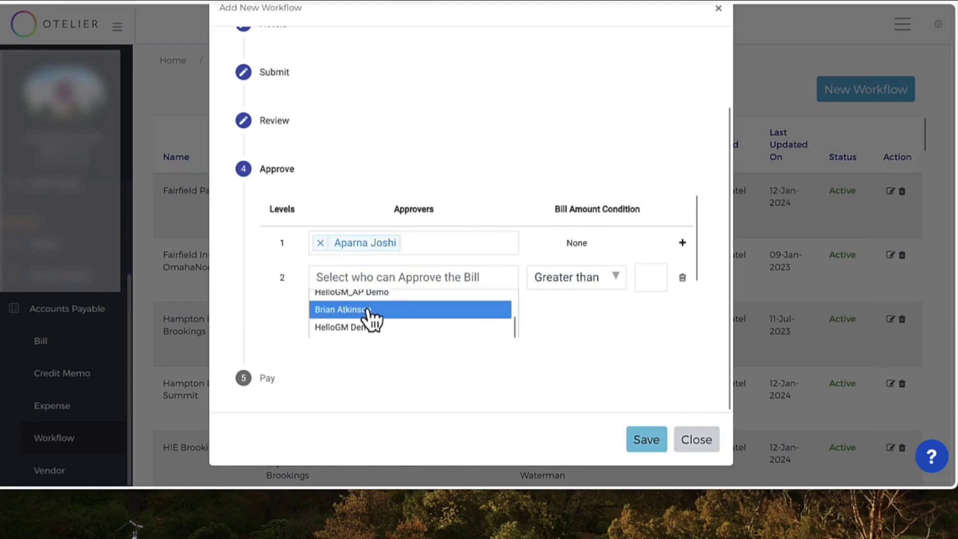
left_click(369, 310)
left_click(651, 277)
key("Down")
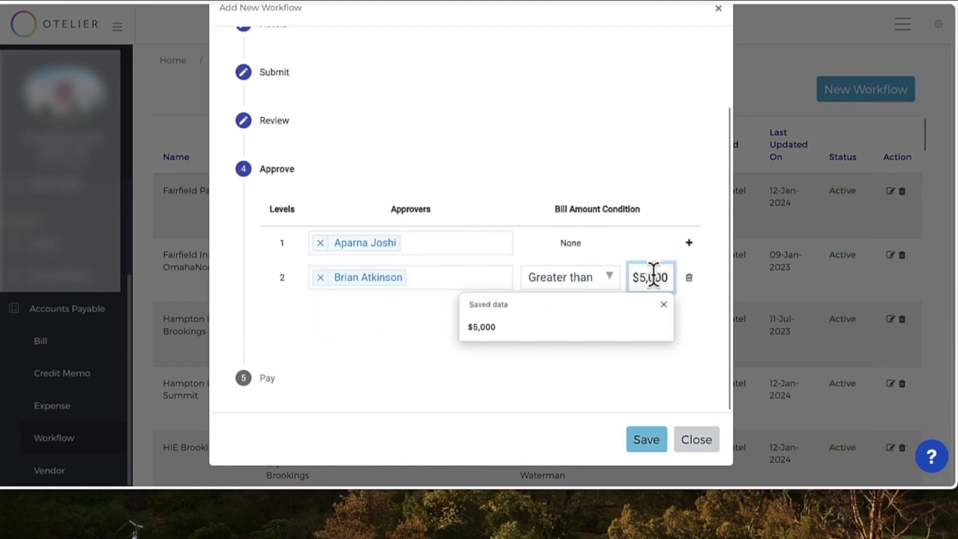
key("Return")
left_click(730, 345)
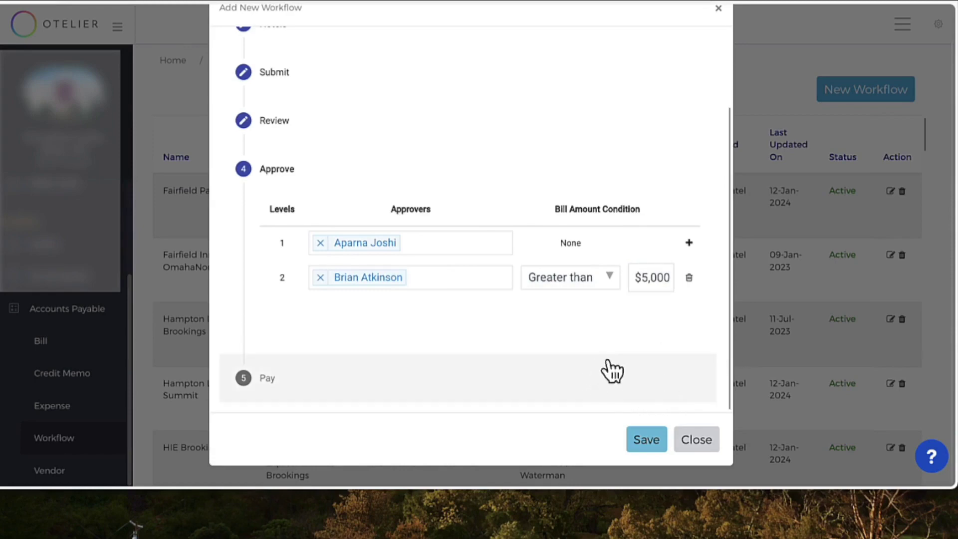
Assign the user who can pay bills on the Pay step of Demo Approval Flow.
left_click(275, 381)
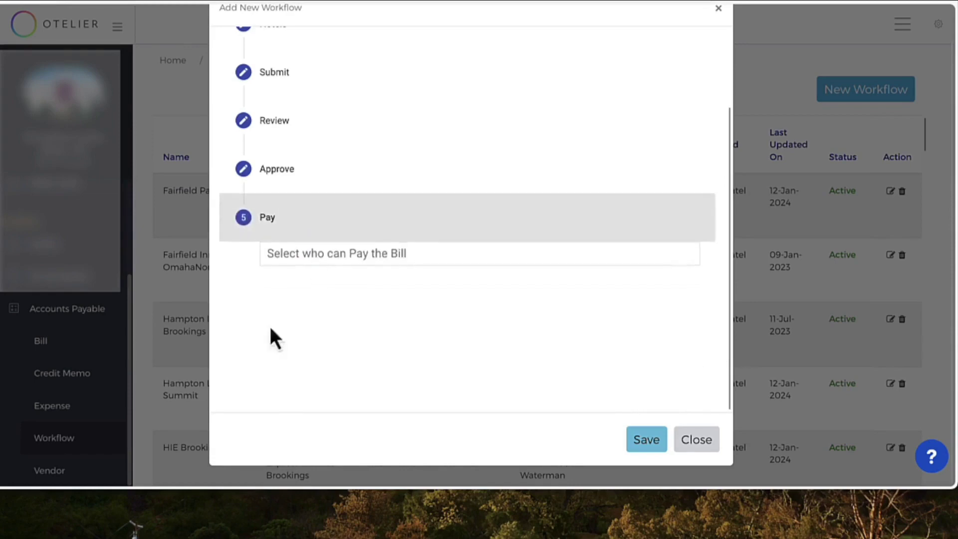
left_click(322, 252)
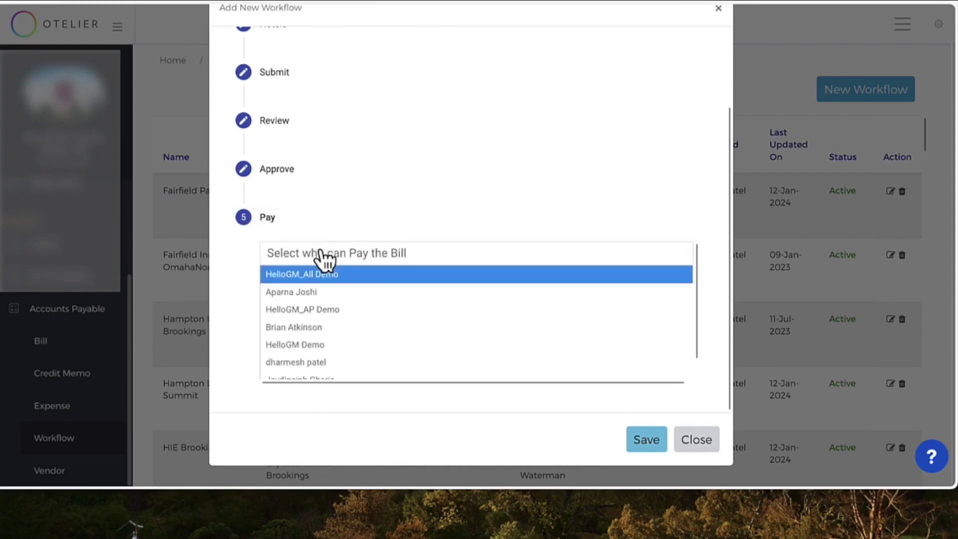
scroll(379, 318, "down", 4)
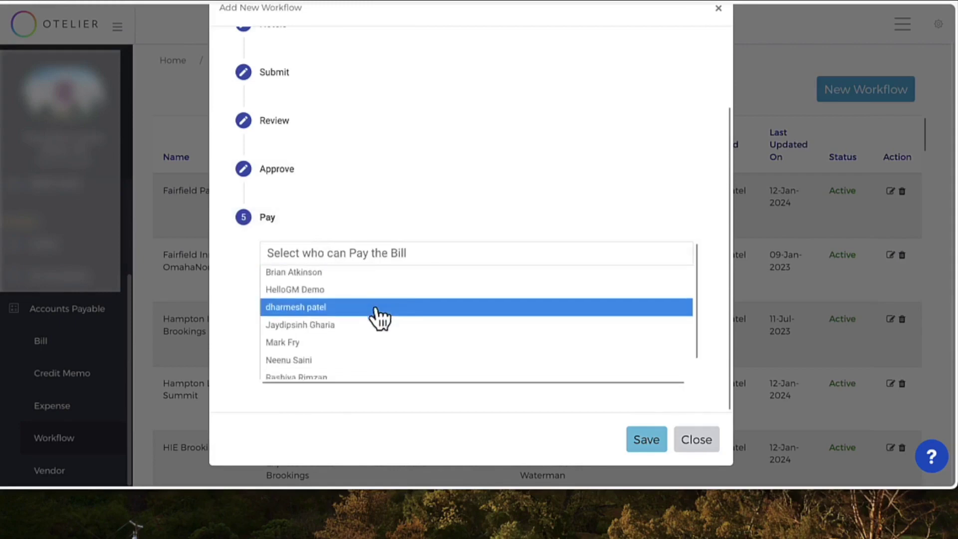
scroll(379, 319, "down", 1)
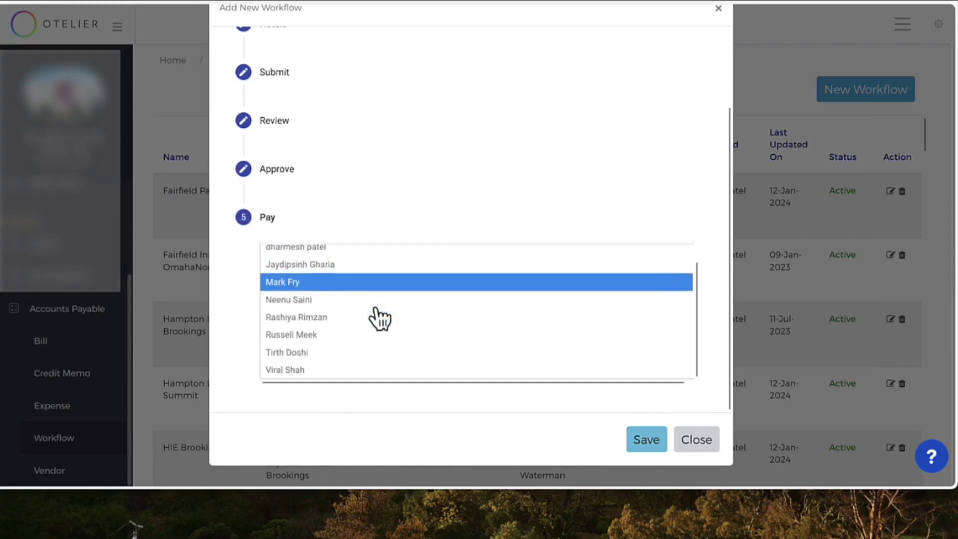
left_click(349, 303)
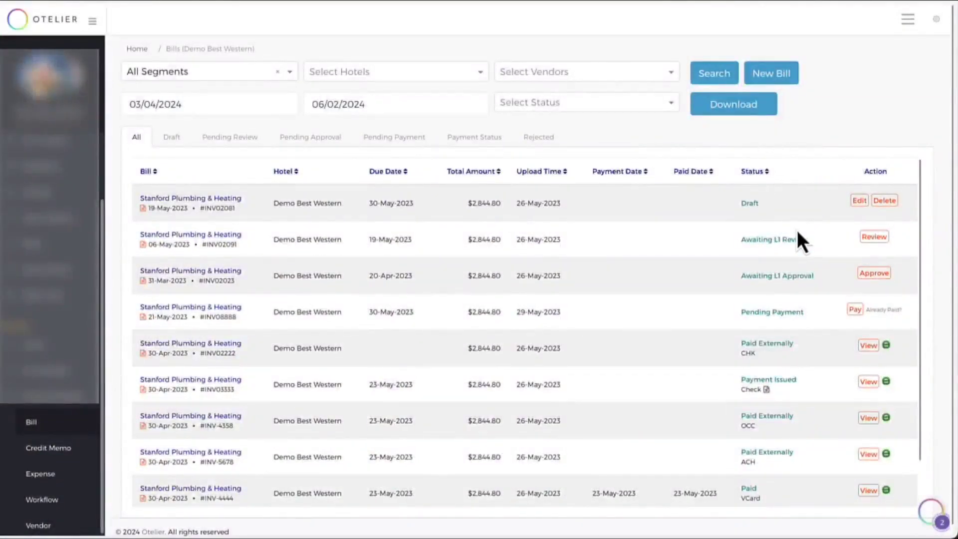
Scroll the Bills list and open Add New Bill for an invoice upload.
scroll(798, 229, "up", 1)
scroll(798, 242, "down", 1)
scroll(798, 242, "up", 1)
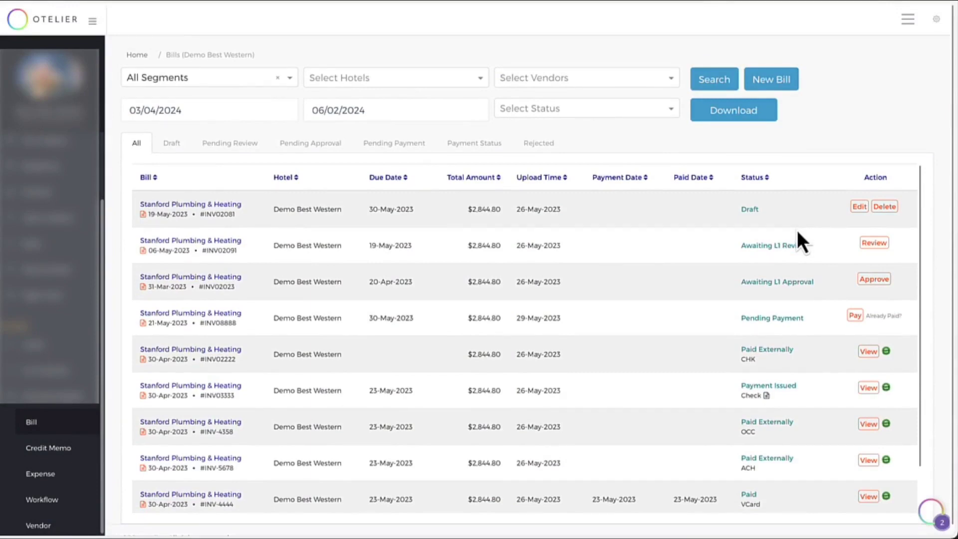
scroll(797, 229, "down", 1)
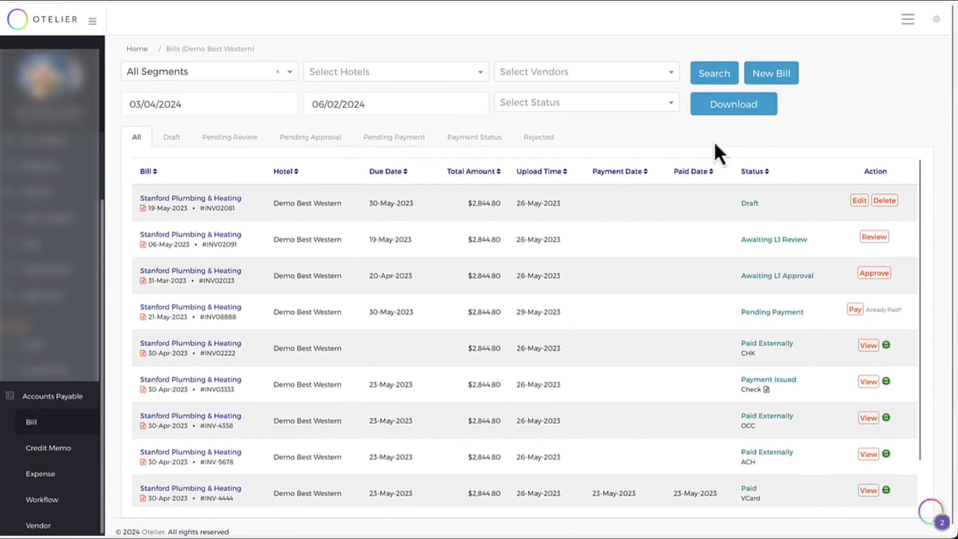
left_click(774, 79)
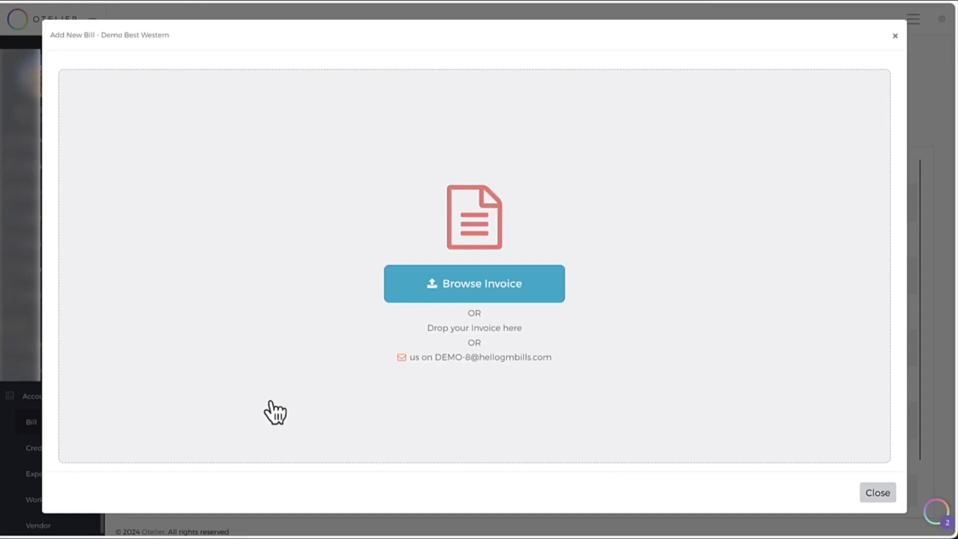
Close the upload window and browse the Draft, Pending Review and Payment Status tabs.
left_click(879, 494)
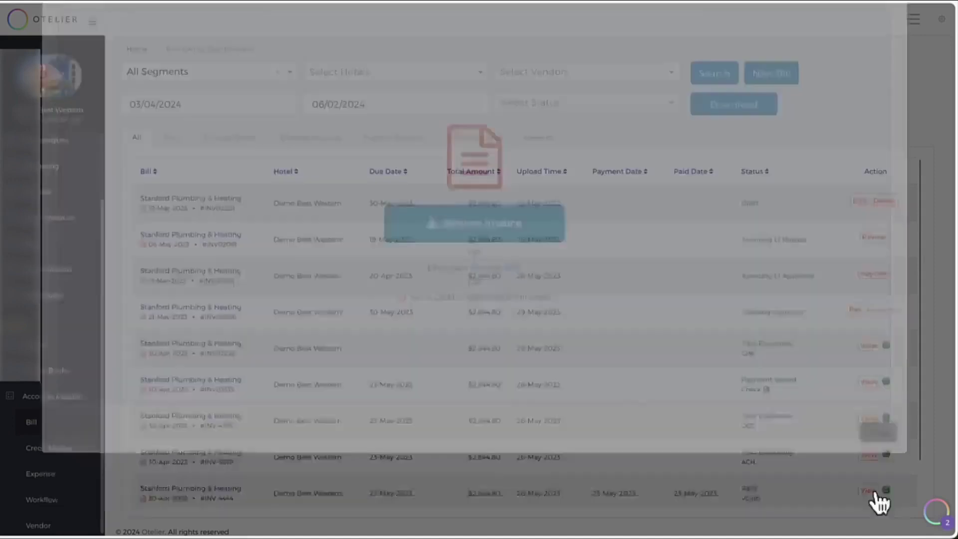
left_click(168, 140)
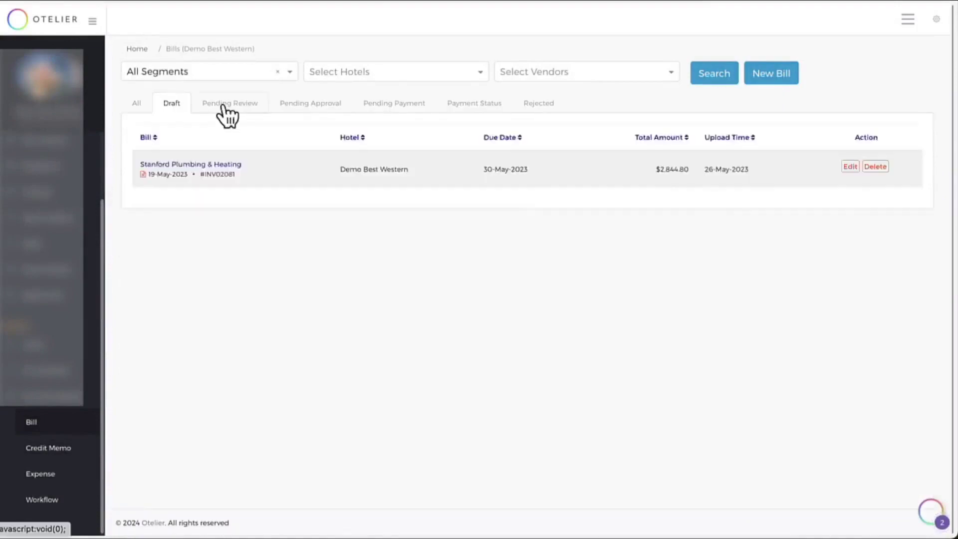
left_click(223, 102)
left_click(474, 101)
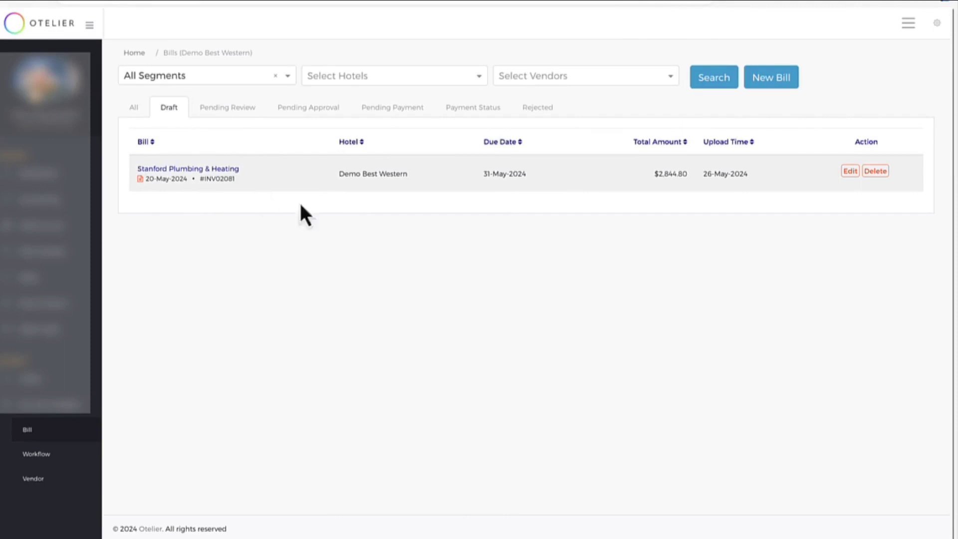
left_click(850, 171)
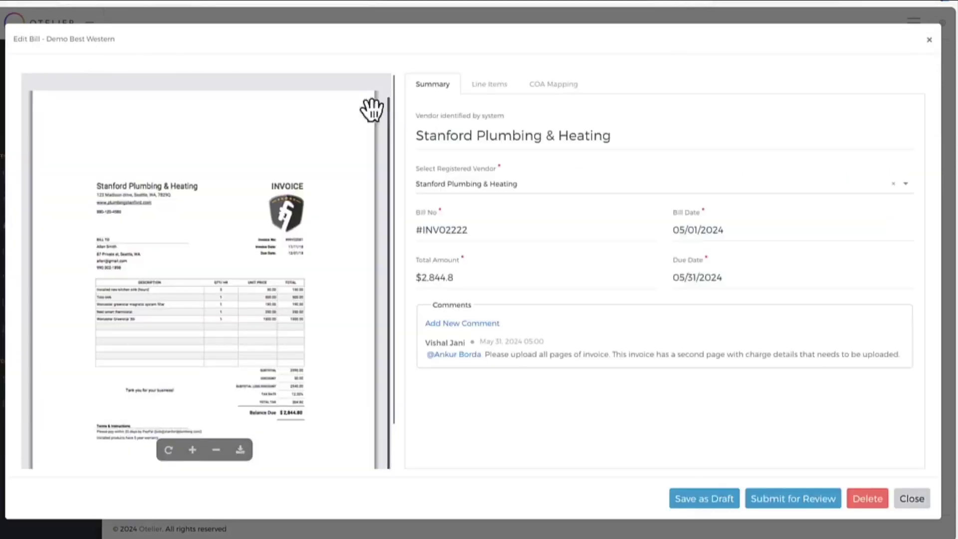
scroll(200, 320, "down", 1)
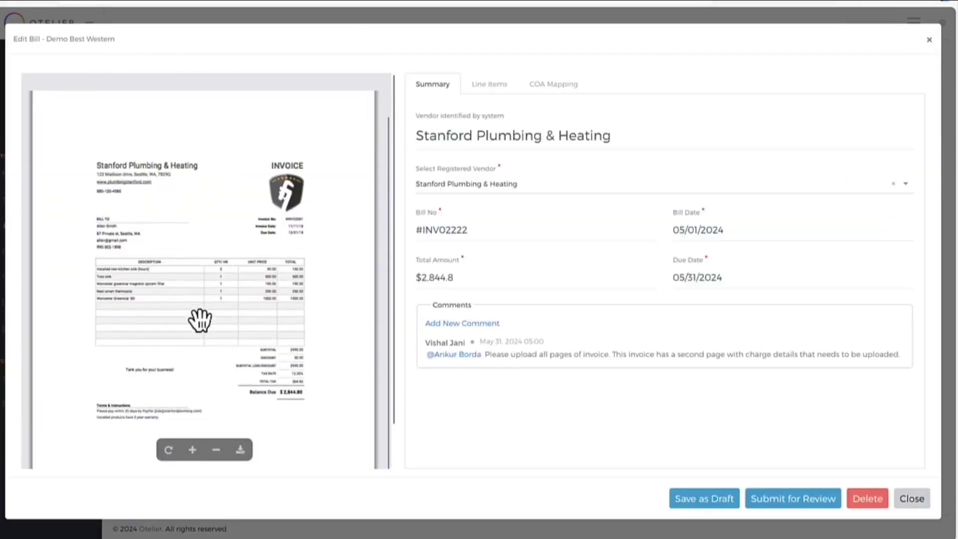
scroll(199, 319, "up", 1)
left_click(192, 451)
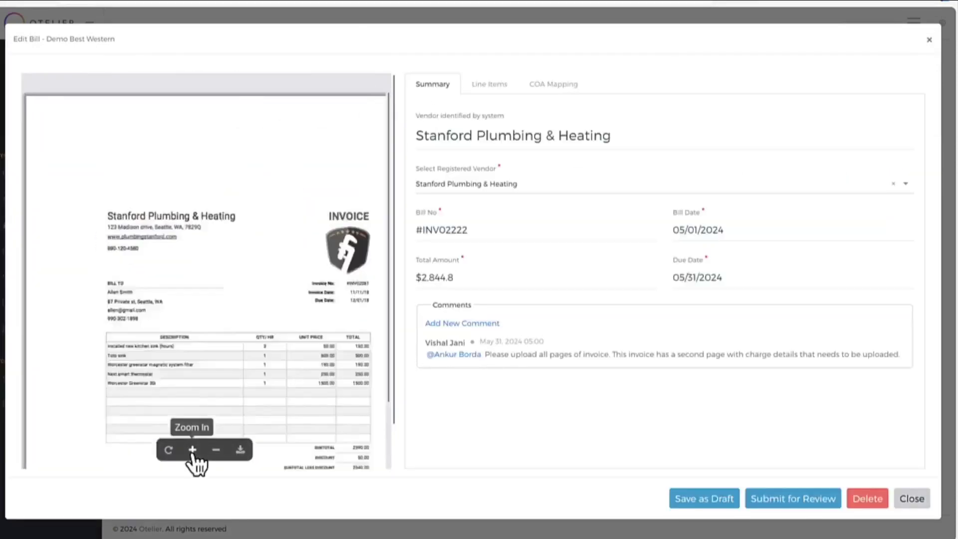
left_click(192, 451)
left_click_drag(256, 376, 175, 274)
left_click_drag(225, 297, 137, 204)
left_click_drag(268, 317, 334, 314)
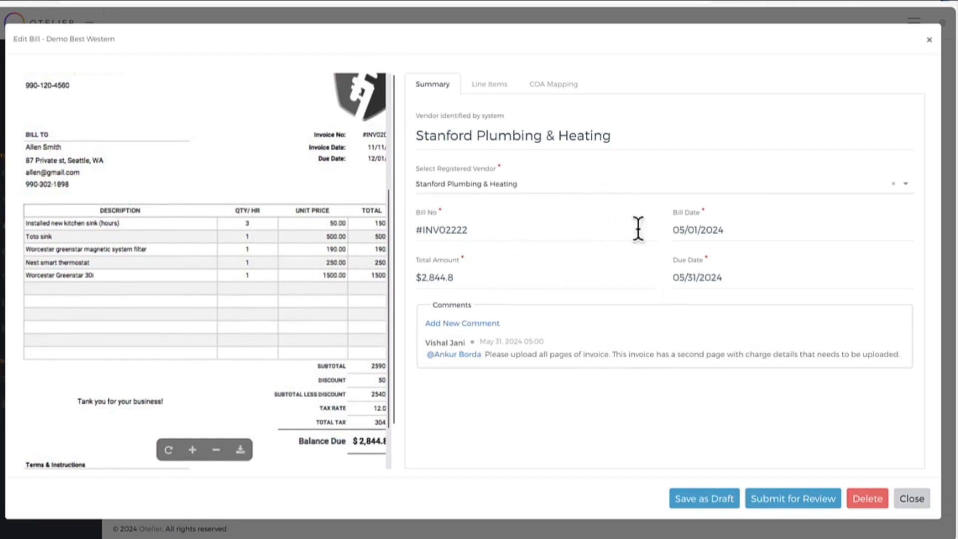
left_click_drag(256, 325, 236, 325)
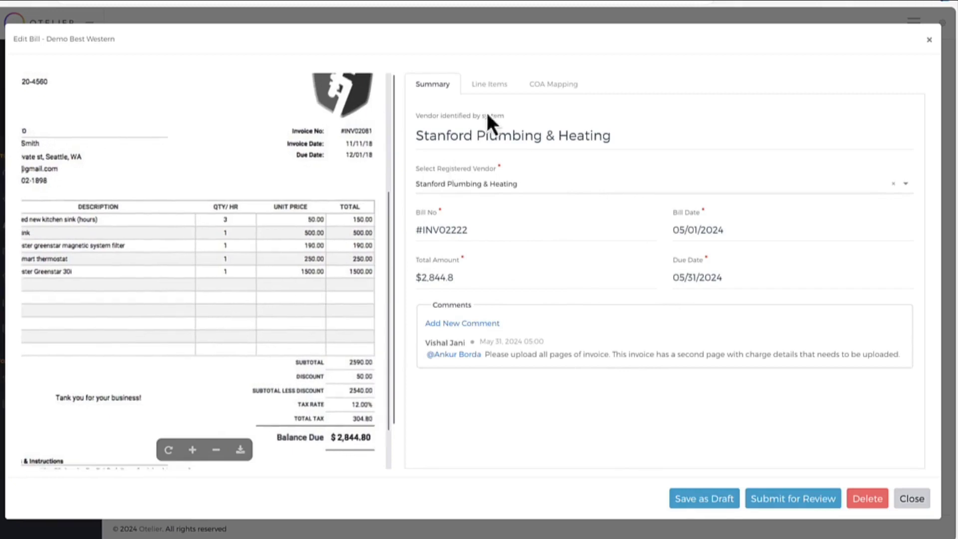
left_click(554, 85)
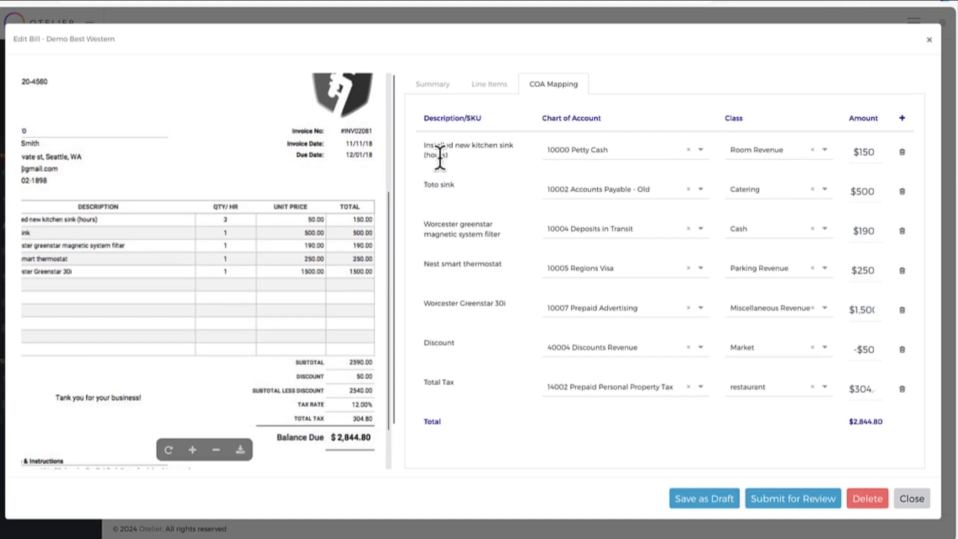
left_click_drag(94, 263, 142, 260)
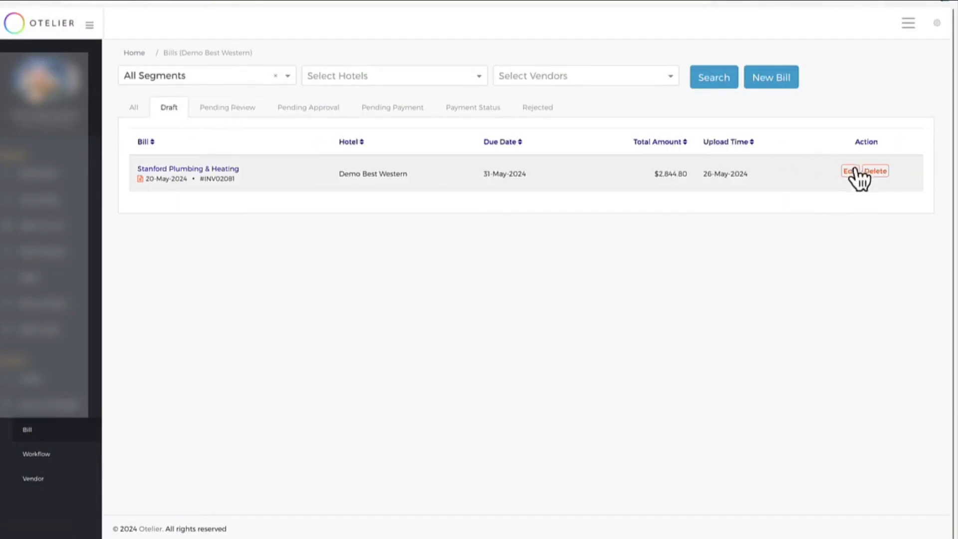
left_click(852, 172)
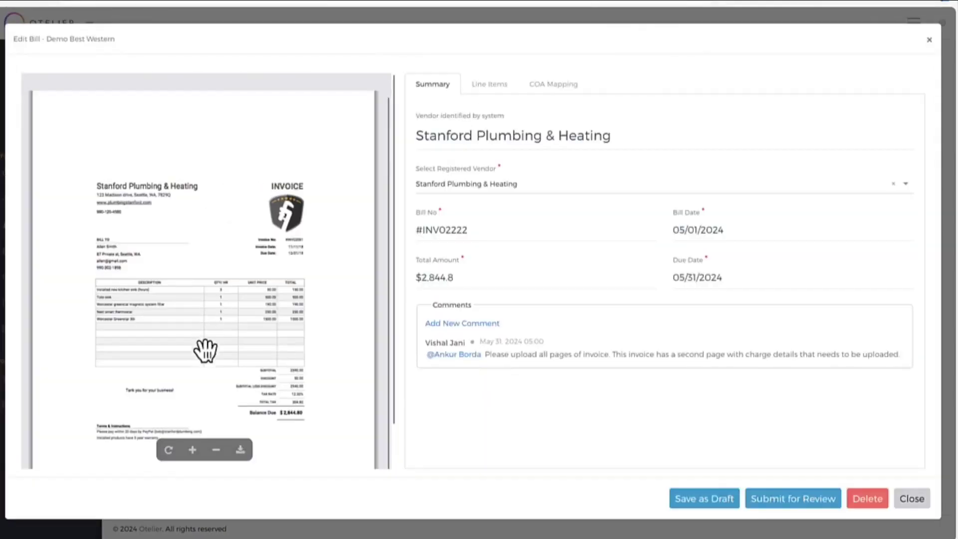
left_click(912, 500)
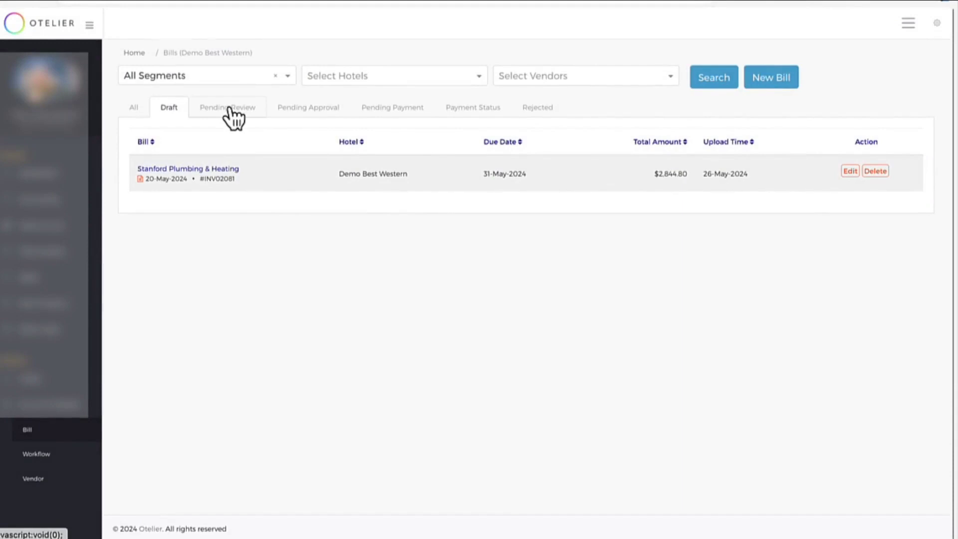
Review the pending bill's line items, COA mapping and history, submit it, then view Pending Approval.
left_click(229, 109)
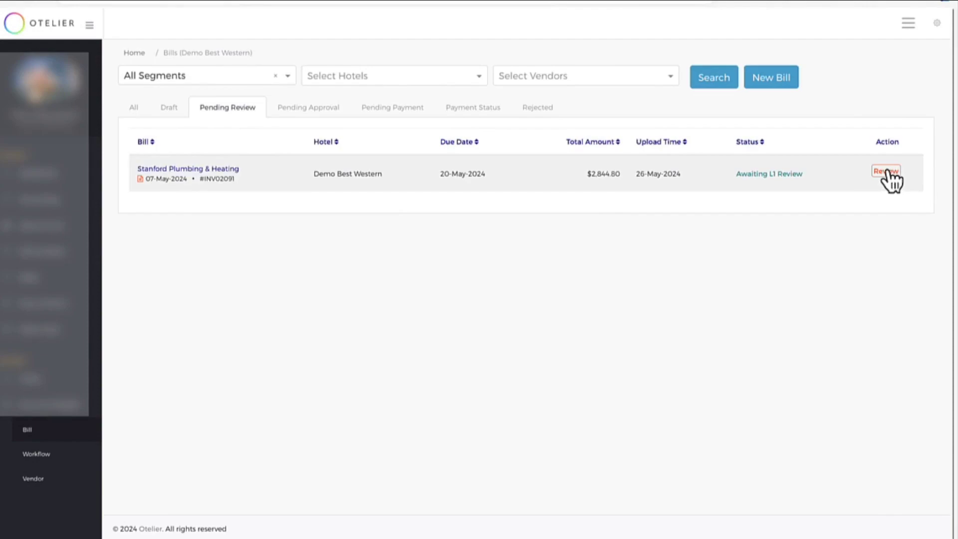
left_click(887, 172)
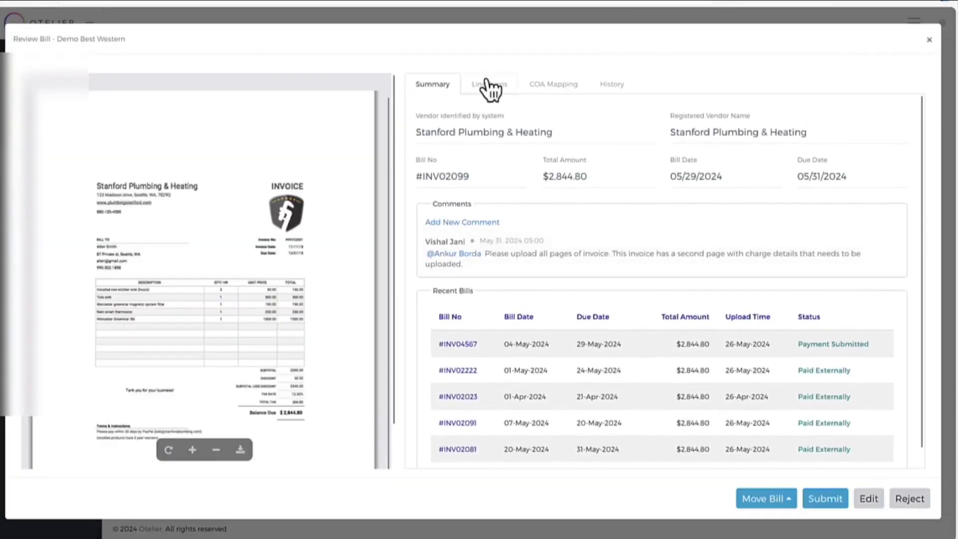
left_click(488, 86)
left_click(558, 87)
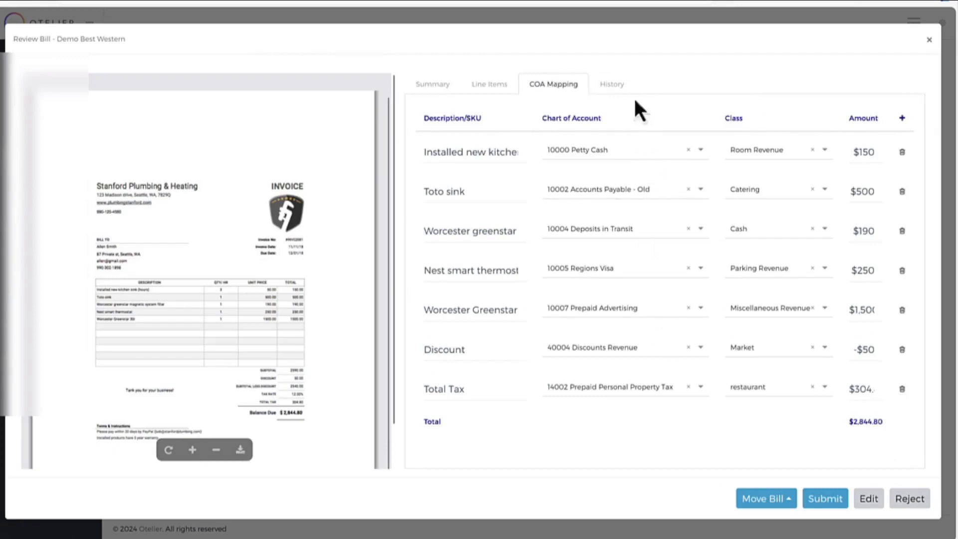
left_click(617, 89)
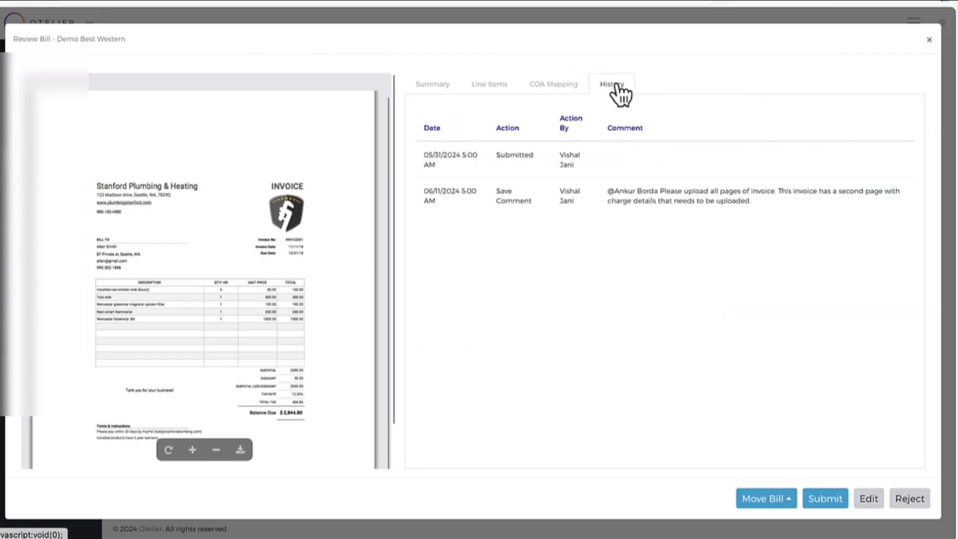
left_click(473, 90)
left_click(433, 88)
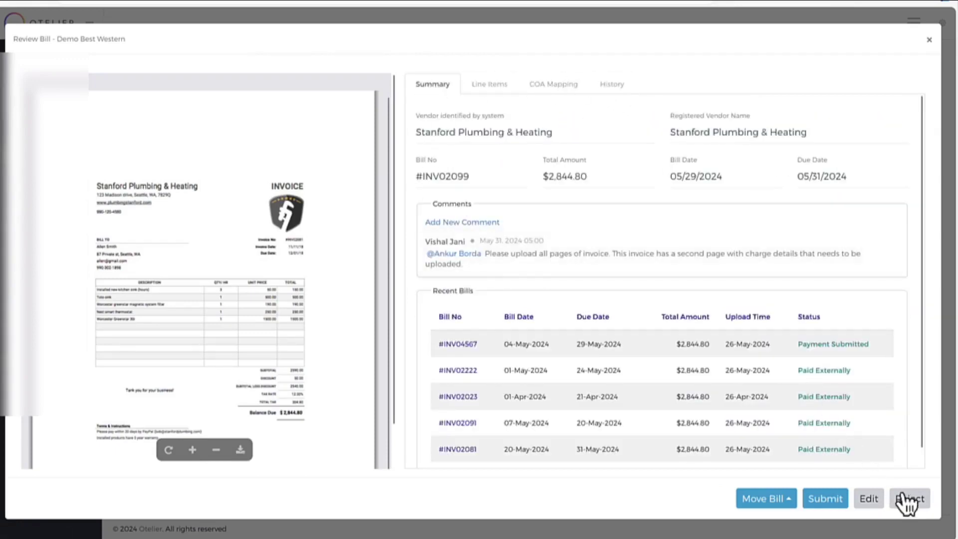
left_click(825, 499)
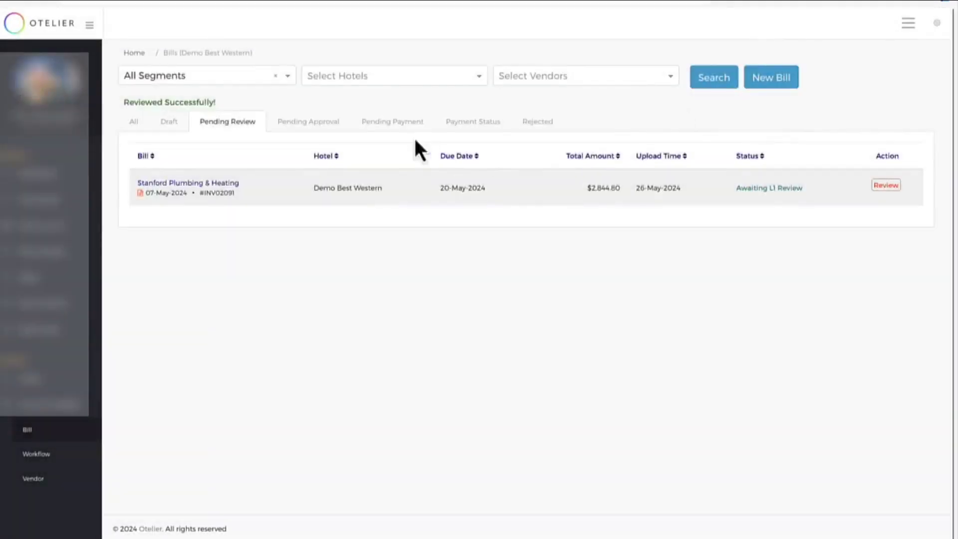
left_click(314, 122)
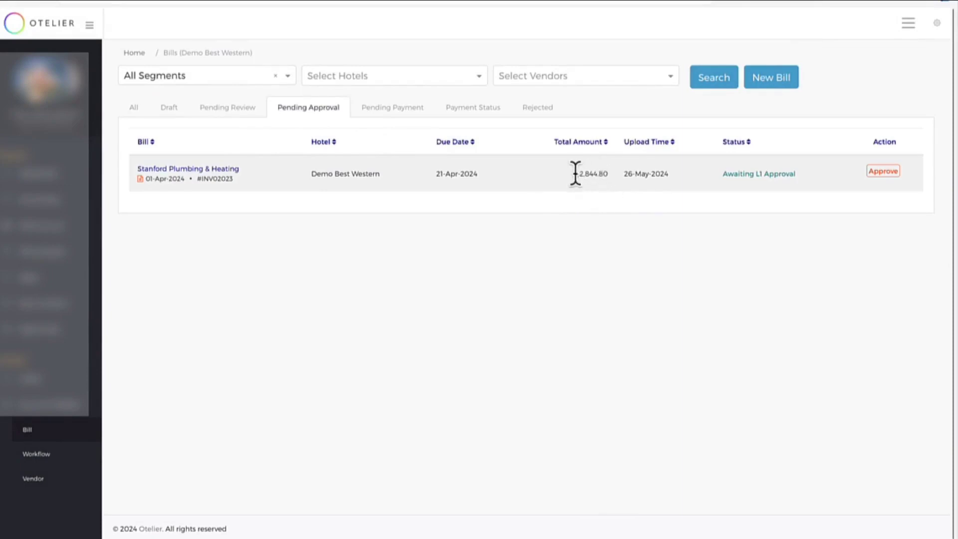
Approve the 05/29/2024 Stanford Plumbing & Heating bill awaiting approval, leaving it unmoved.
left_click(872, 171)
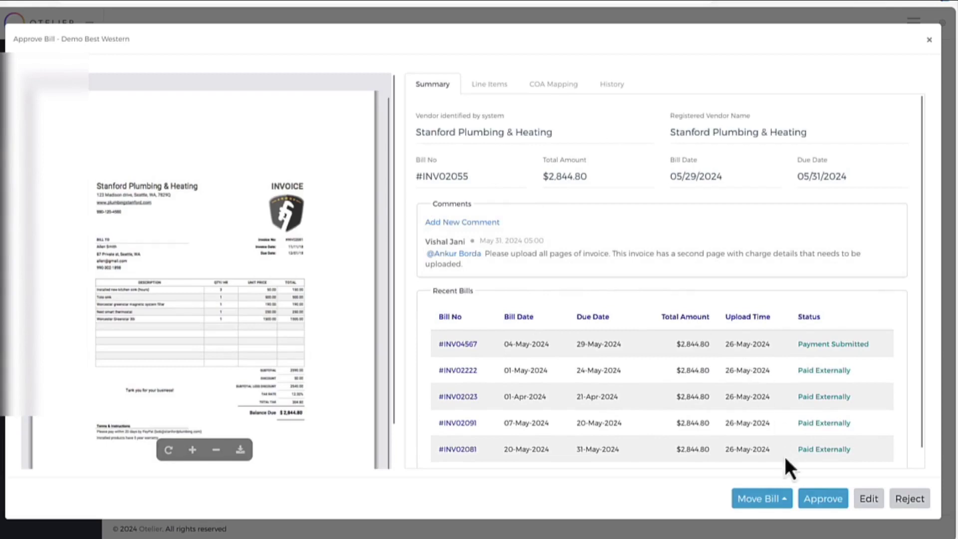
left_click(785, 499)
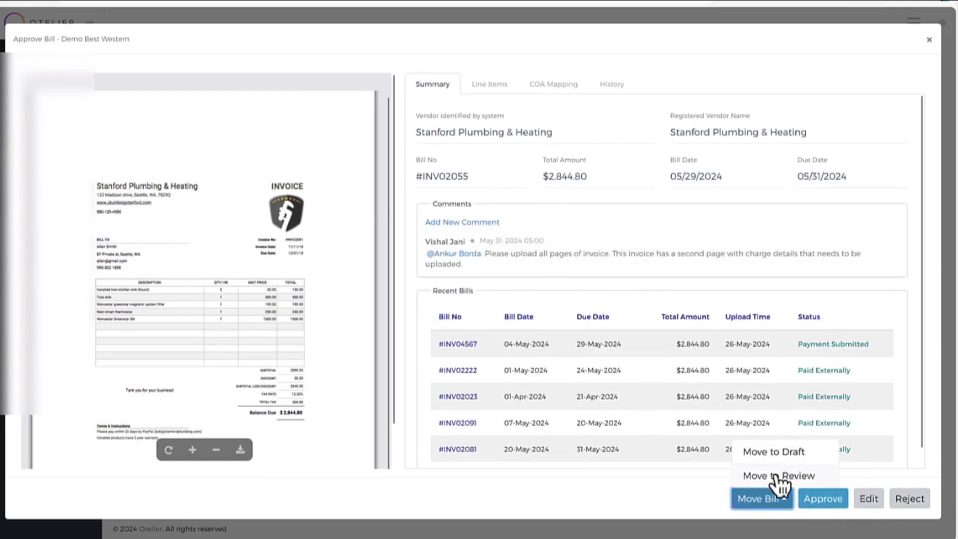
left_click(839, 499)
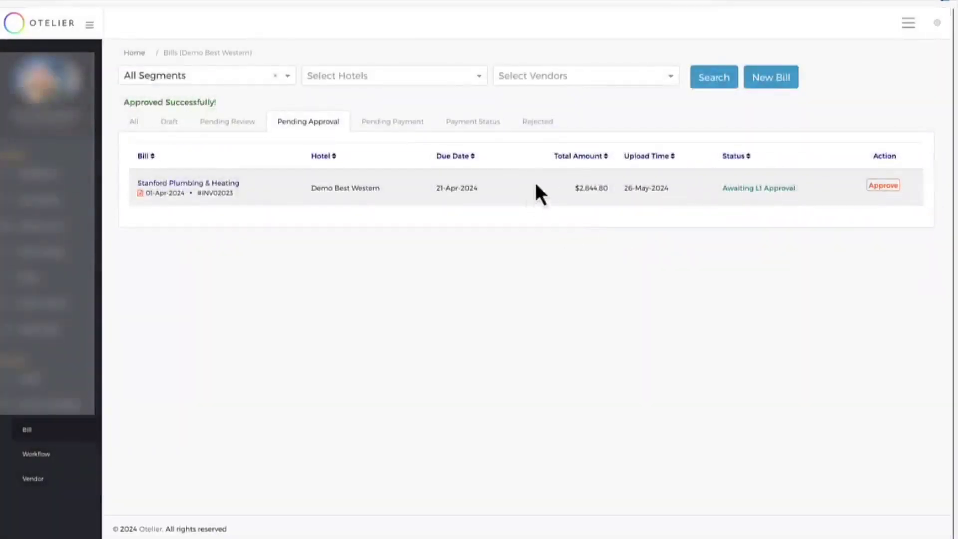
Pay the Stanford Plumbing bill, confirm it shows Payment Submitted, then select all pending-payment bills.
left_click(399, 124)
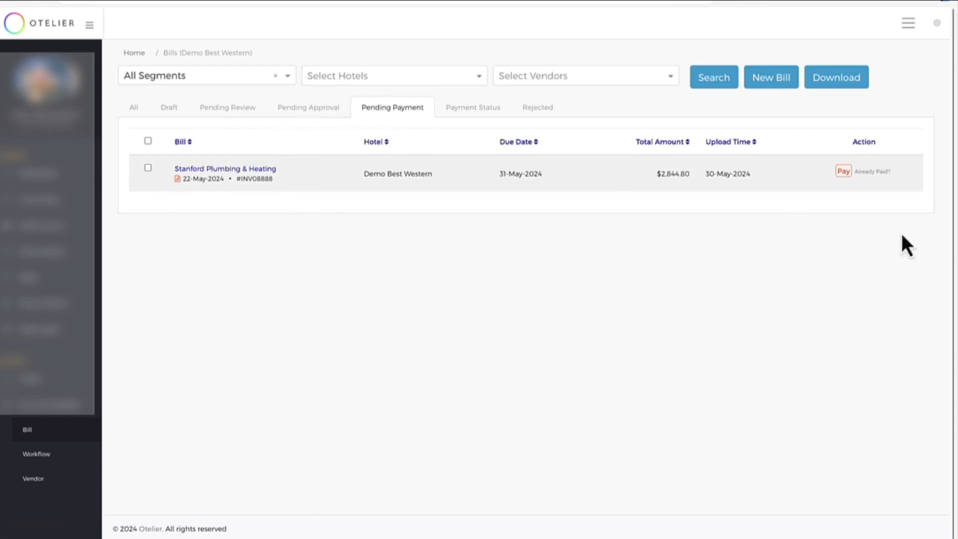
left_click(843, 172)
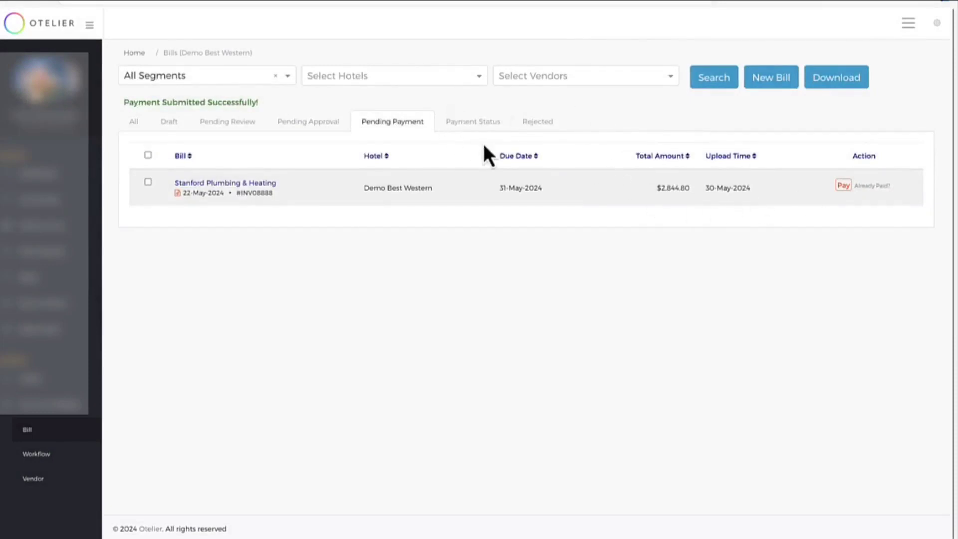
left_click(482, 125)
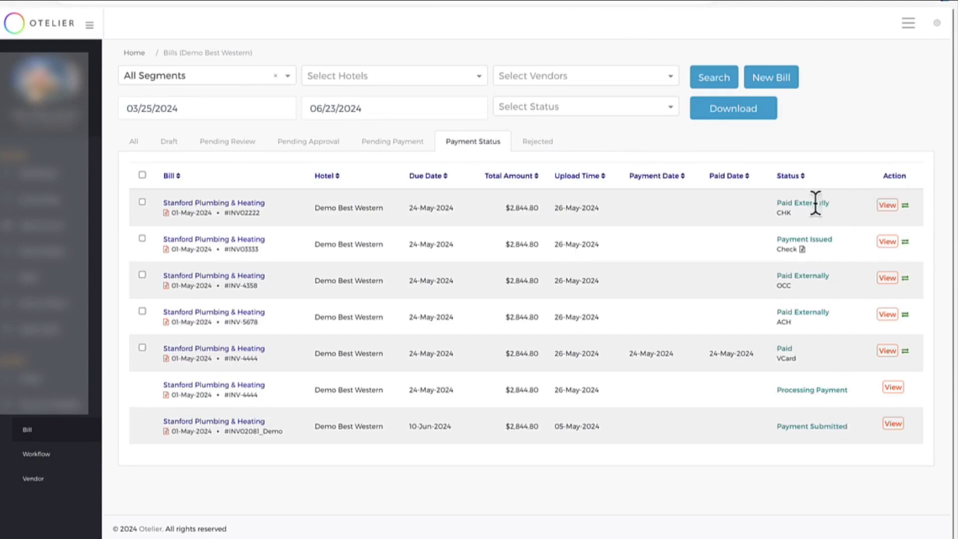
left_click(406, 144)
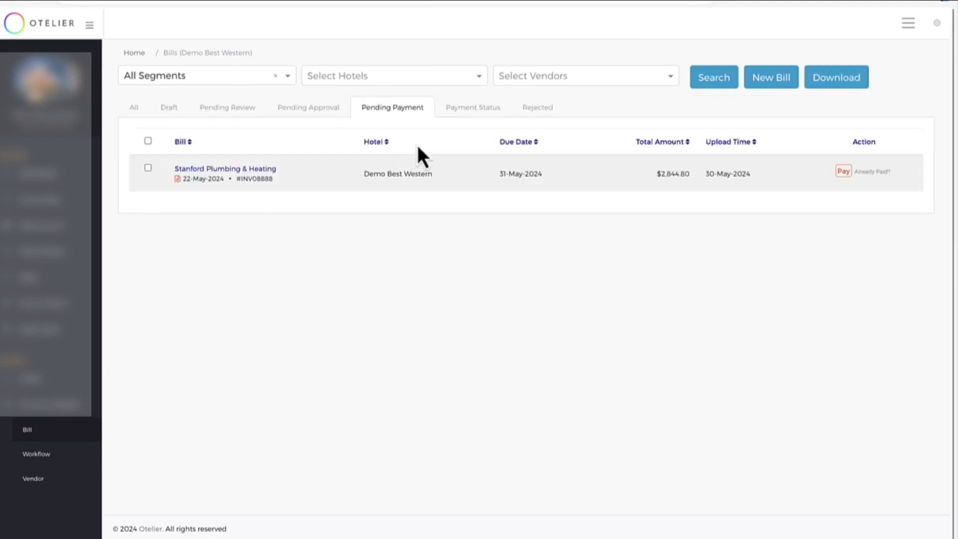
left_click(147, 141)
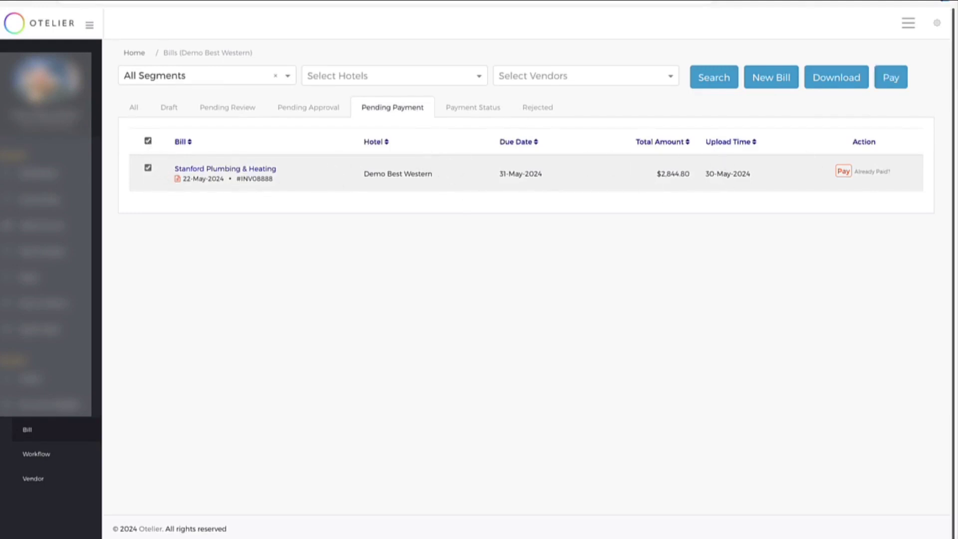